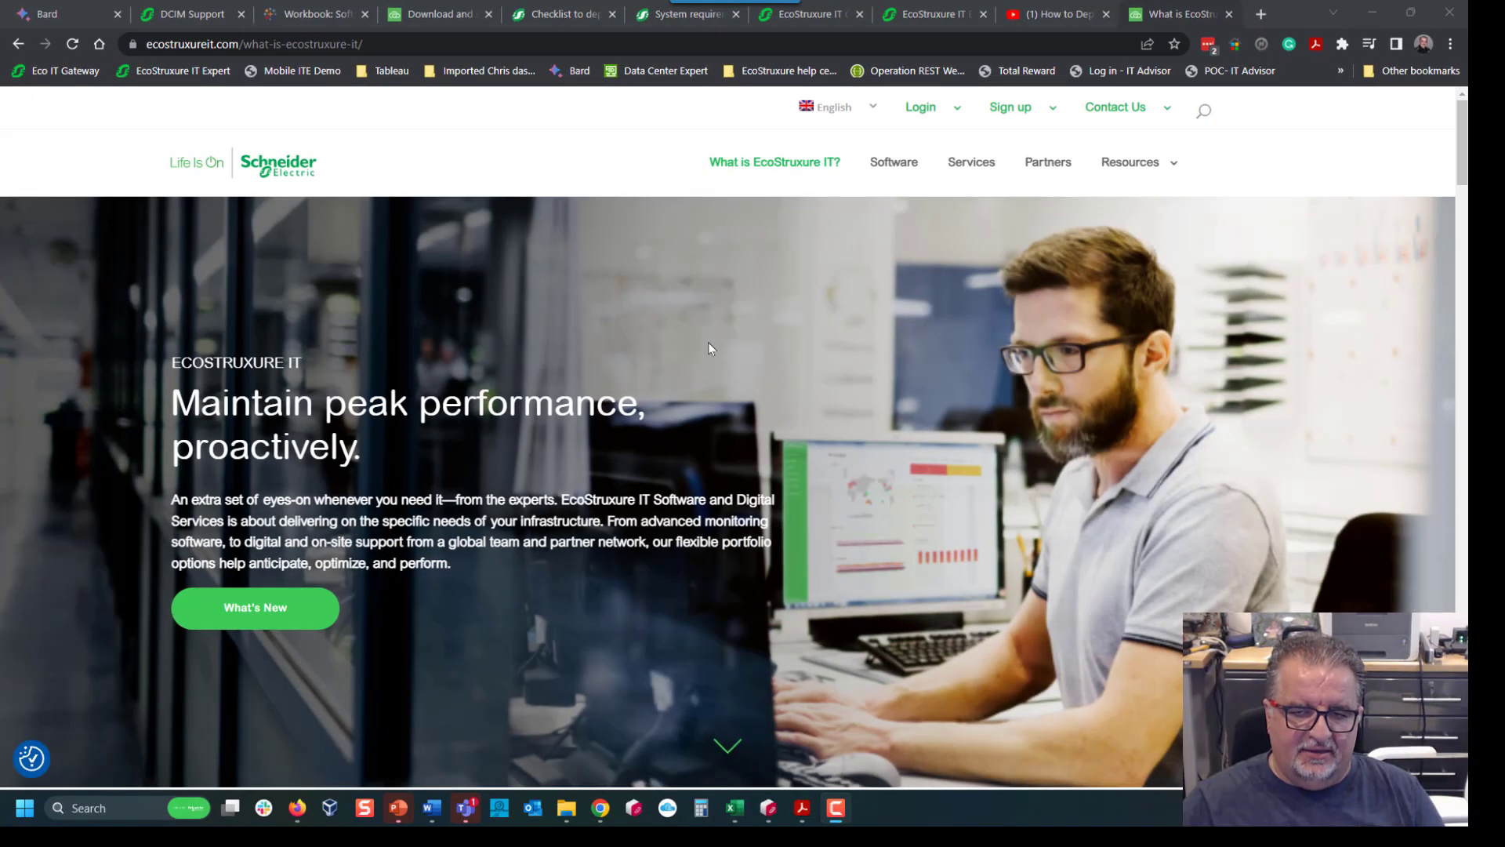
Review the EcoStruxure IT overview page from its key benefits and How it Works diagram through the 30-day trial steps.
scroll(709, 348, down, 12)
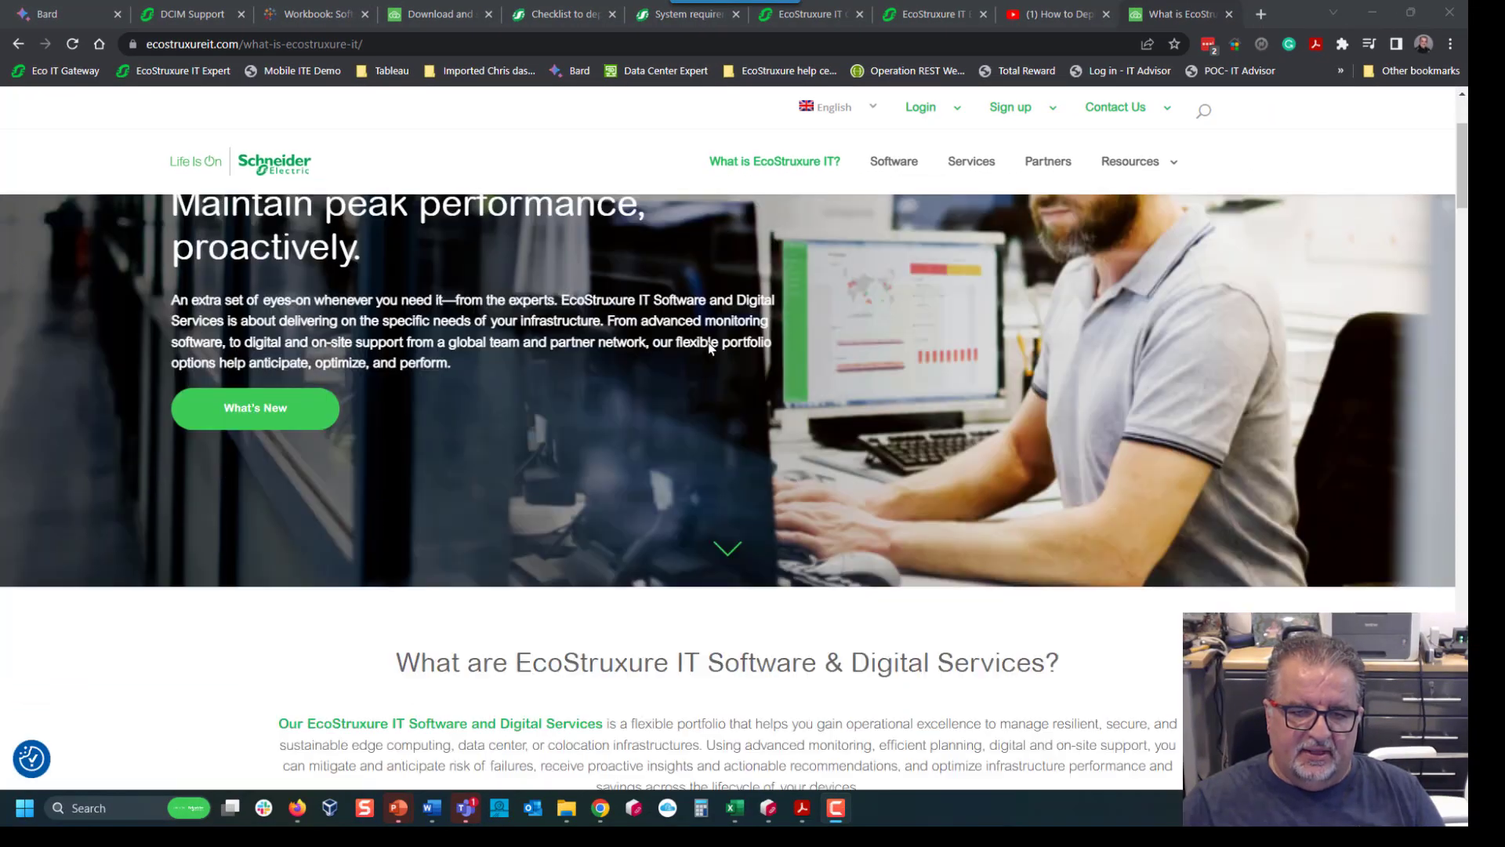
scroll(711, 348, down, 9)
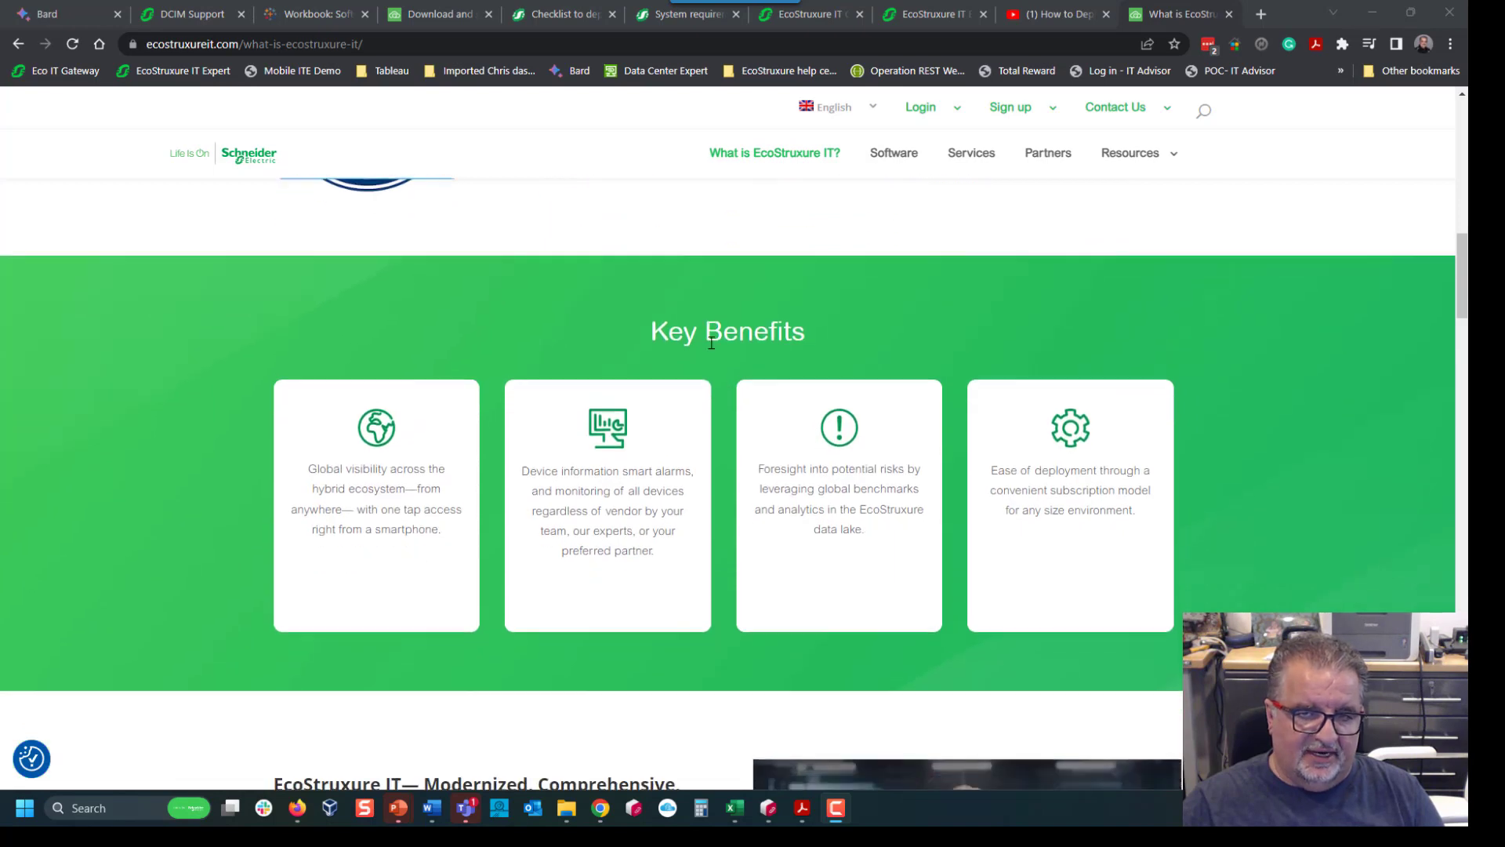
scroll(711, 345, down, 10)
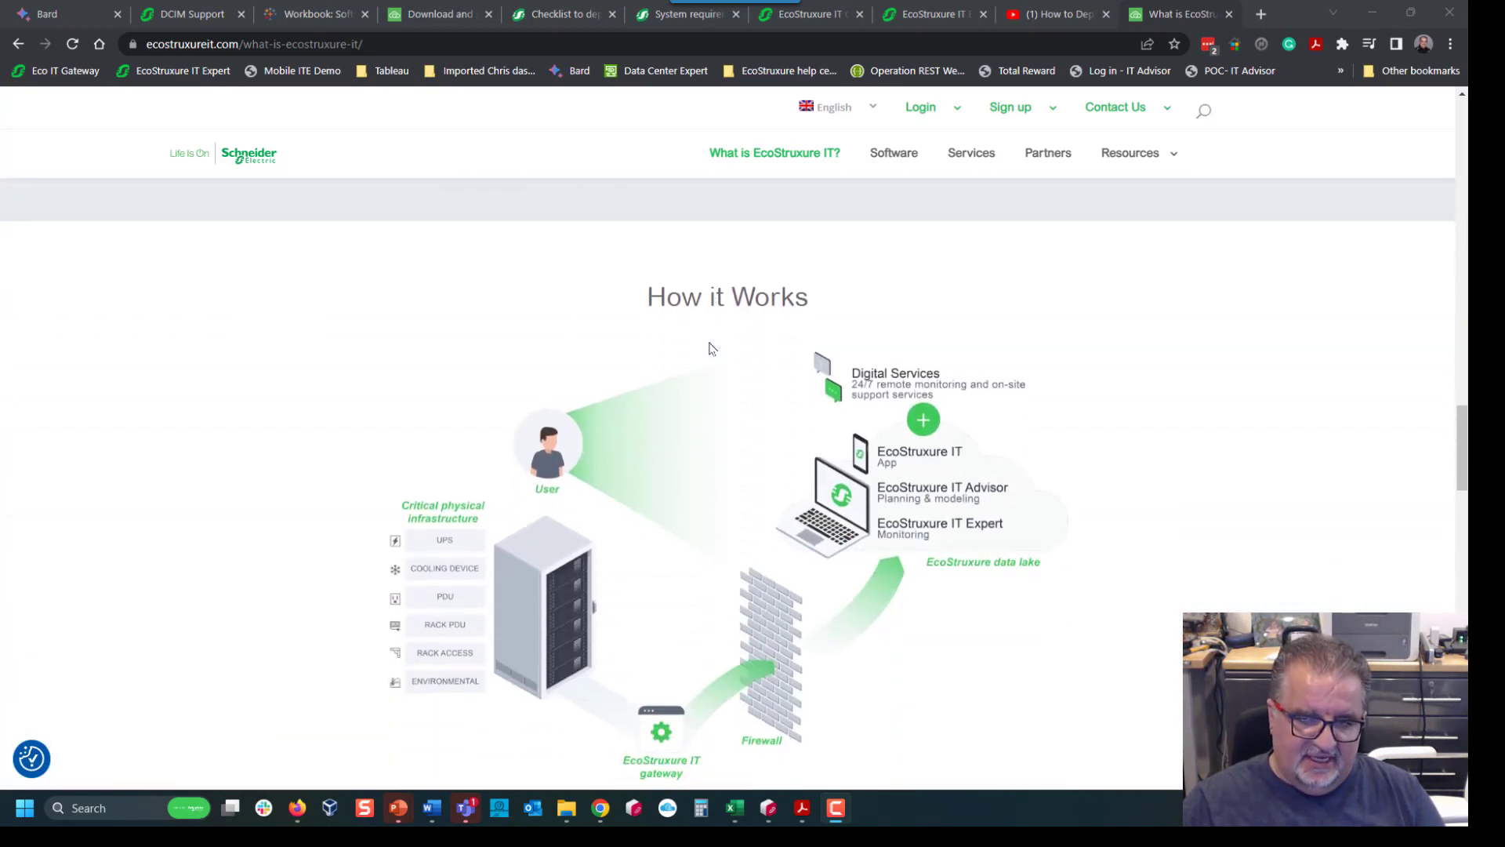
scroll(710, 348, down, 2)
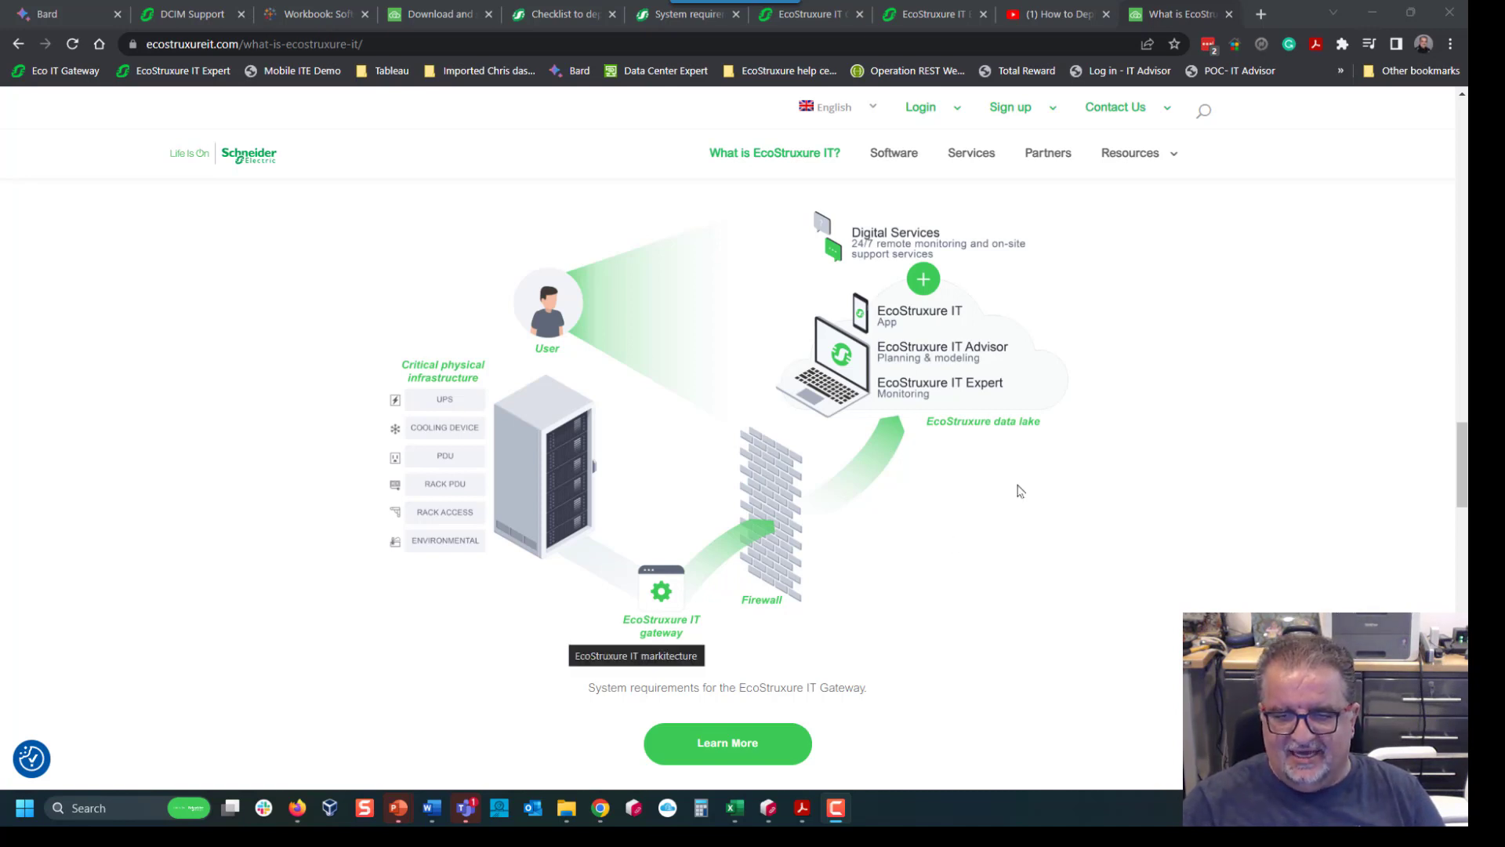
scroll(1020, 491, down, 8)
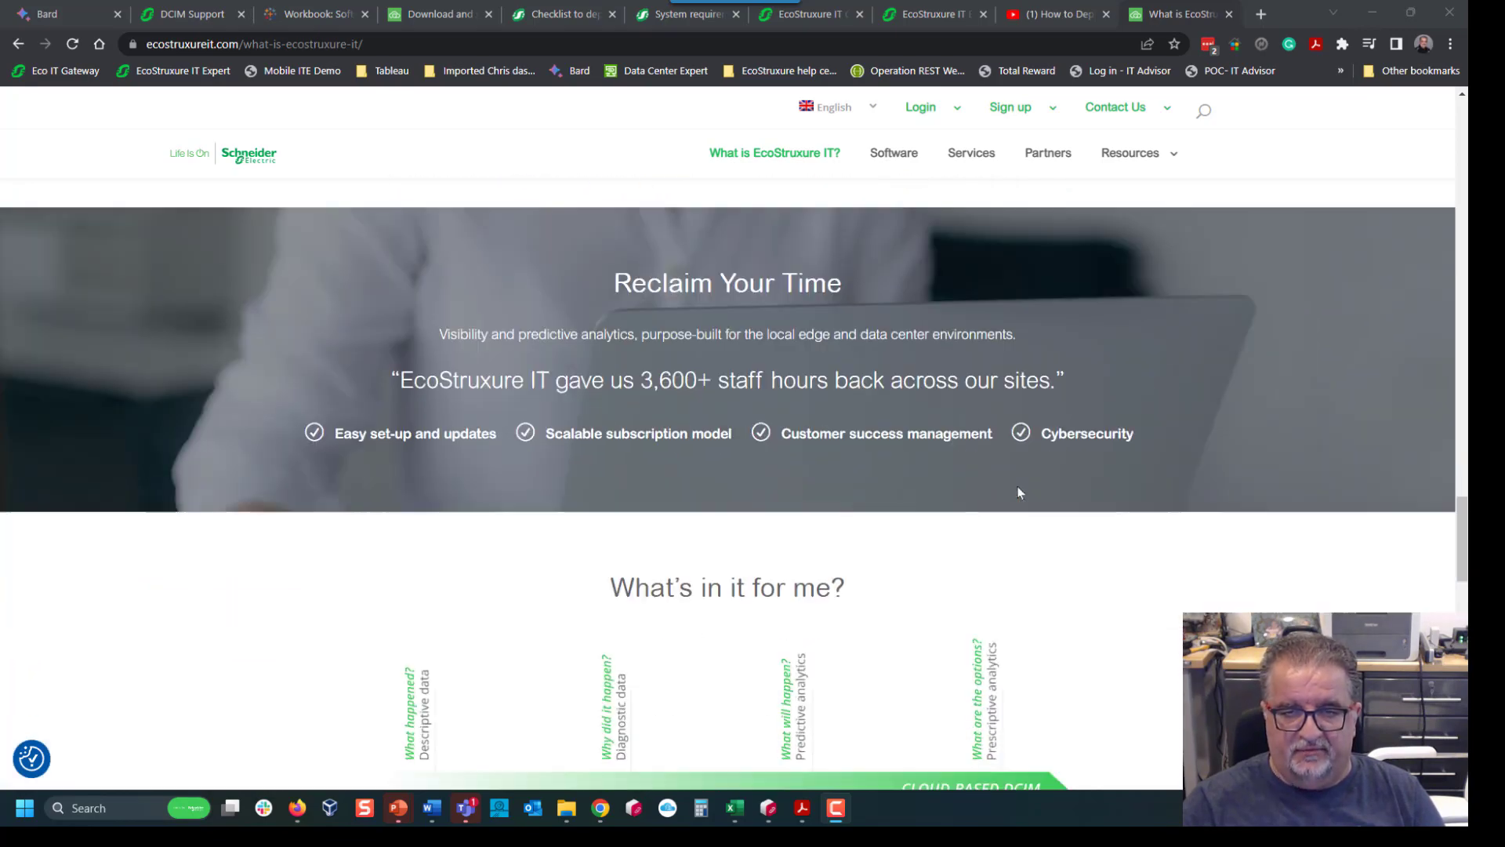
scroll(1019, 492, down, 12)
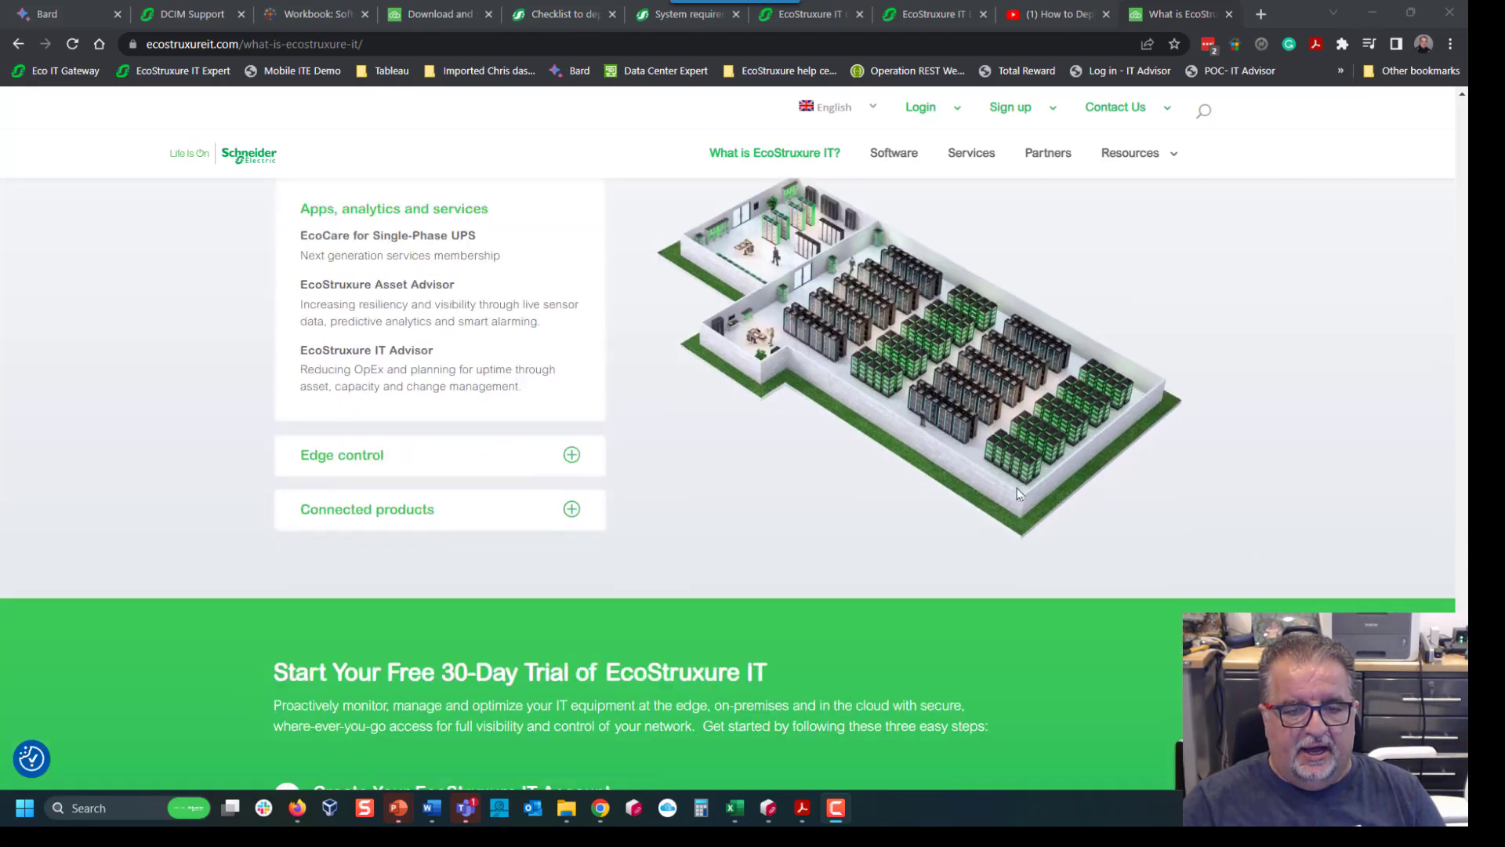
scroll(1017, 493, down, 5)
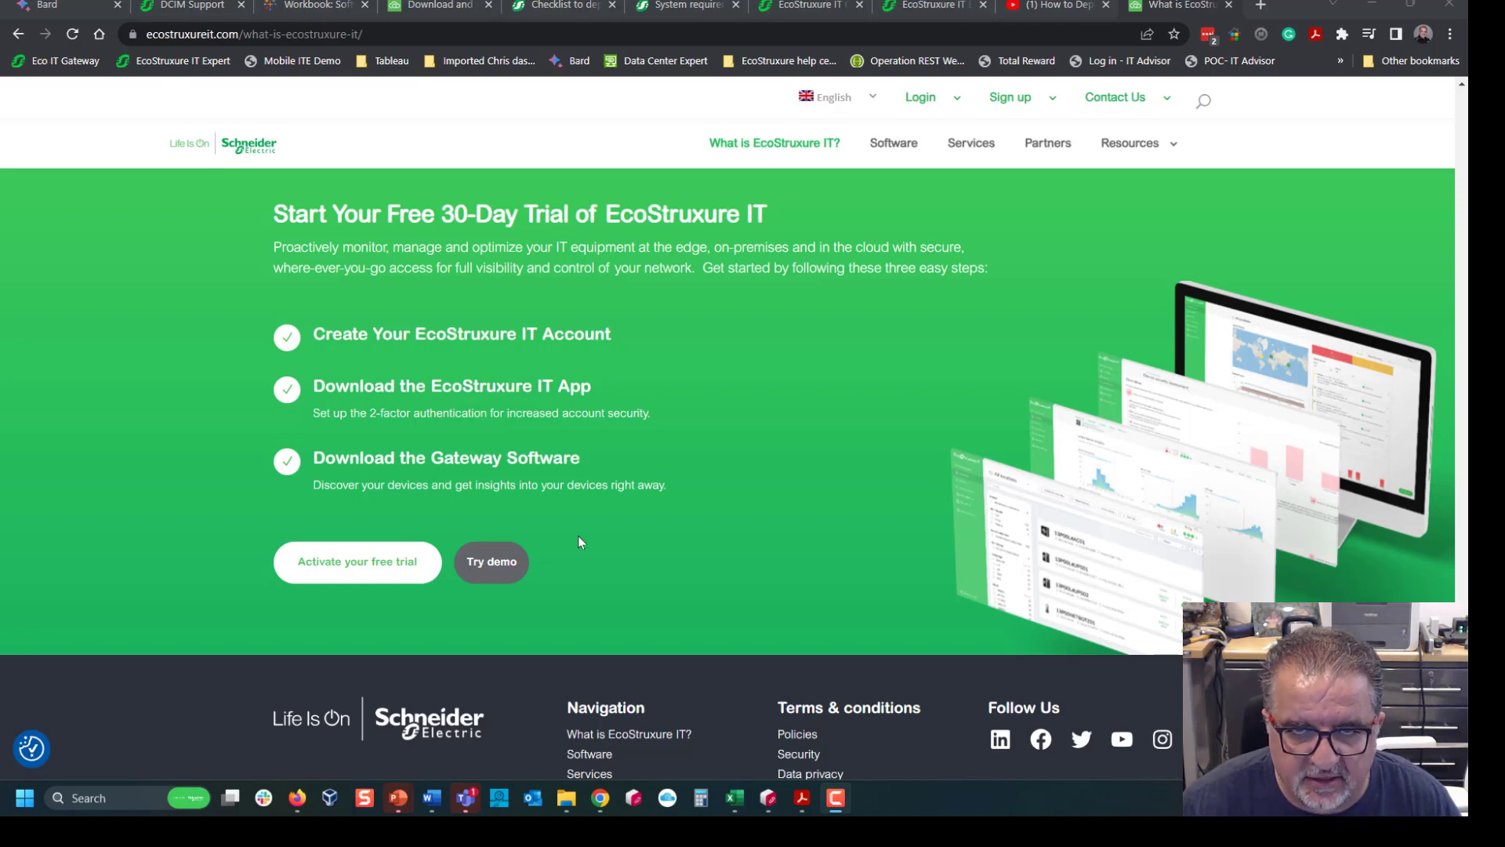
Switch to EcoStruxure IT Expert and review the list of connected gateways in its administration area.
click(912, 9)
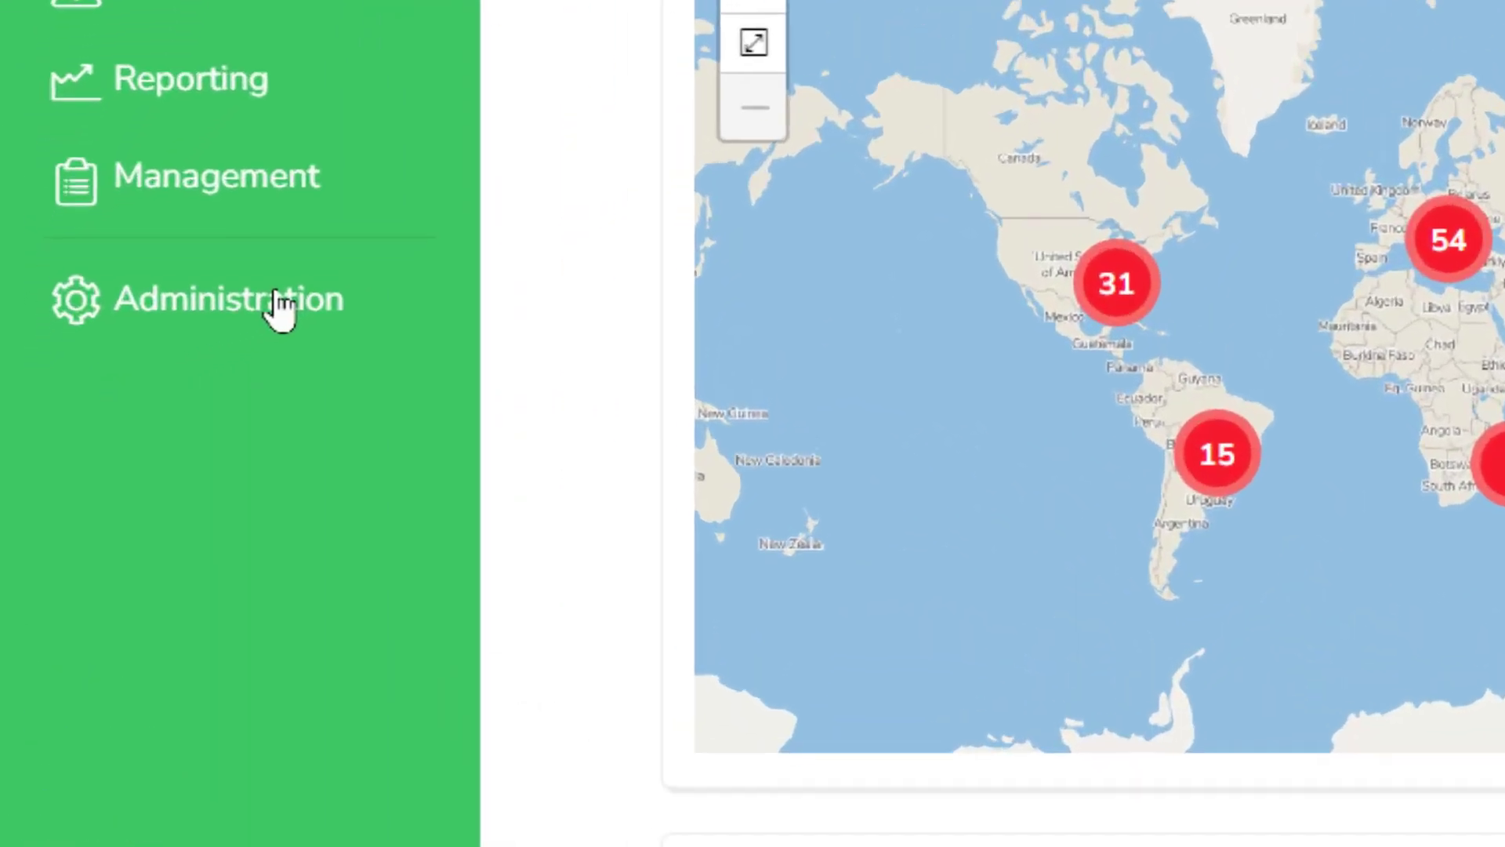
click(278, 309)
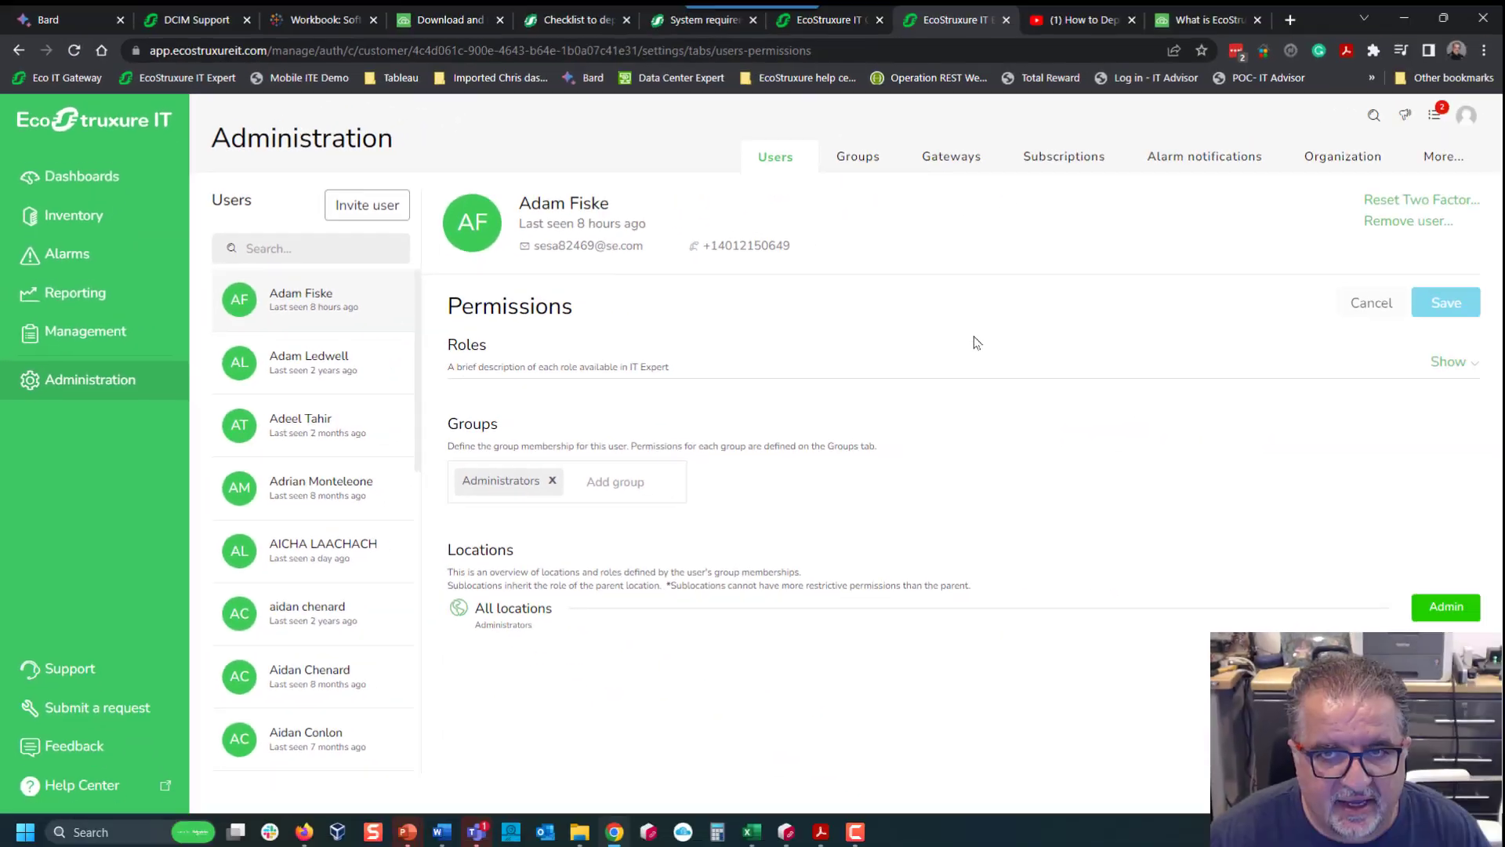
click(917, 165)
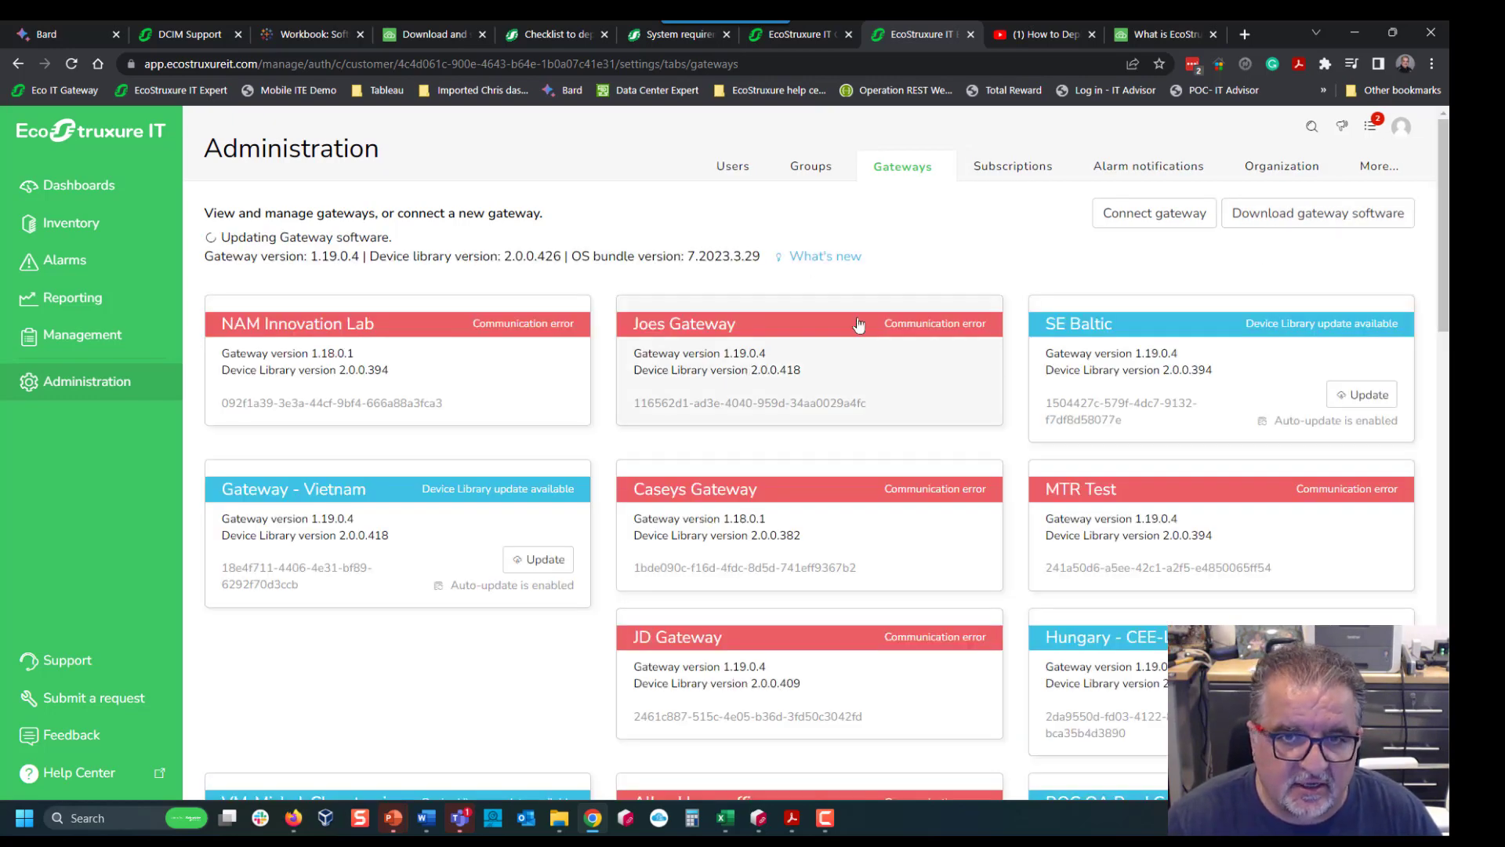
scroll(872, 341, down, 9)
scroll(872, 340, down, 10)
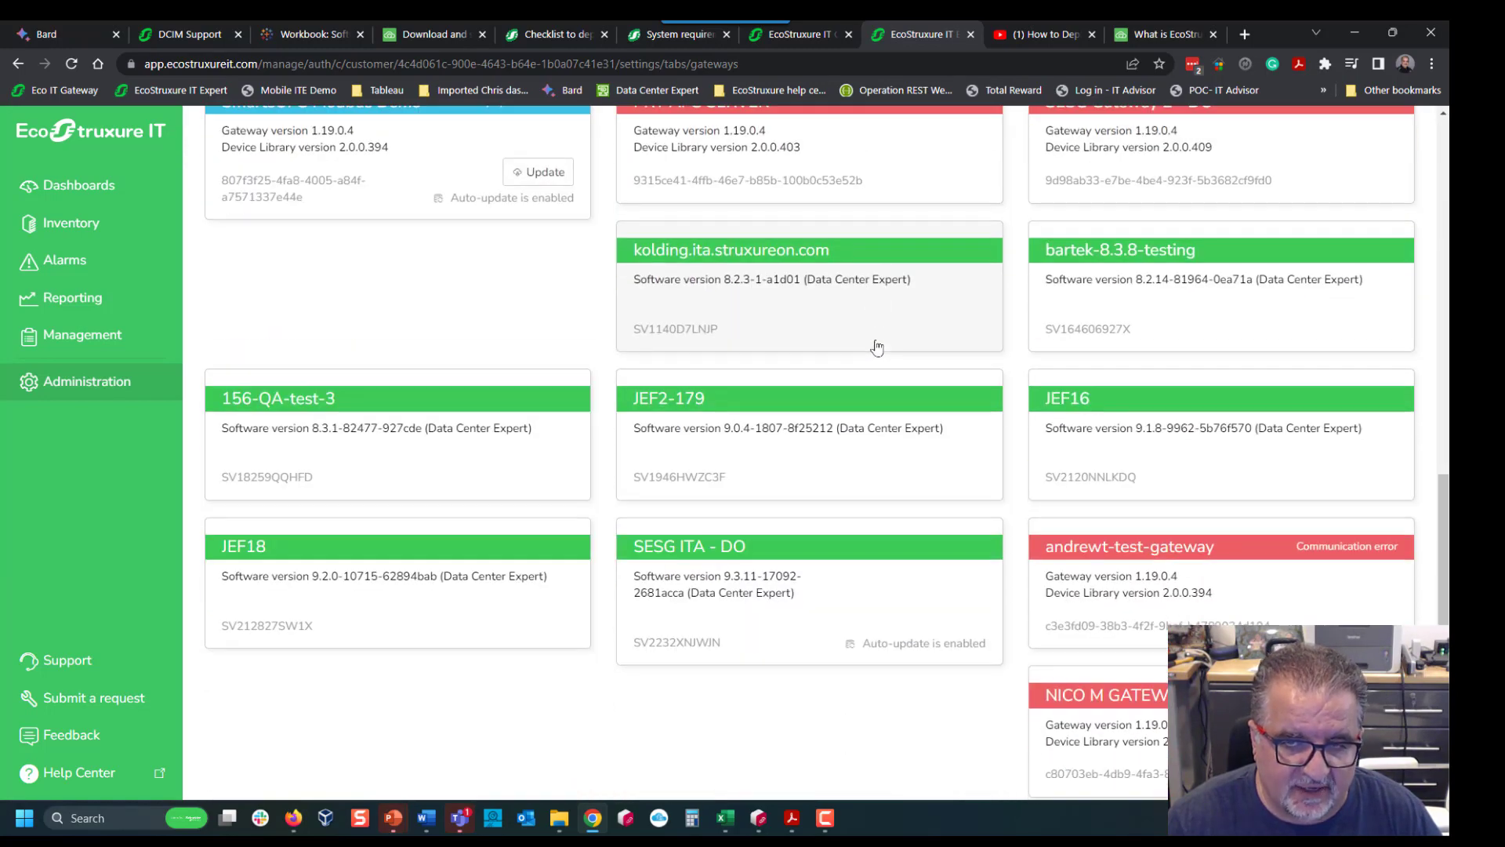
scroll(888, 357, up, 19)
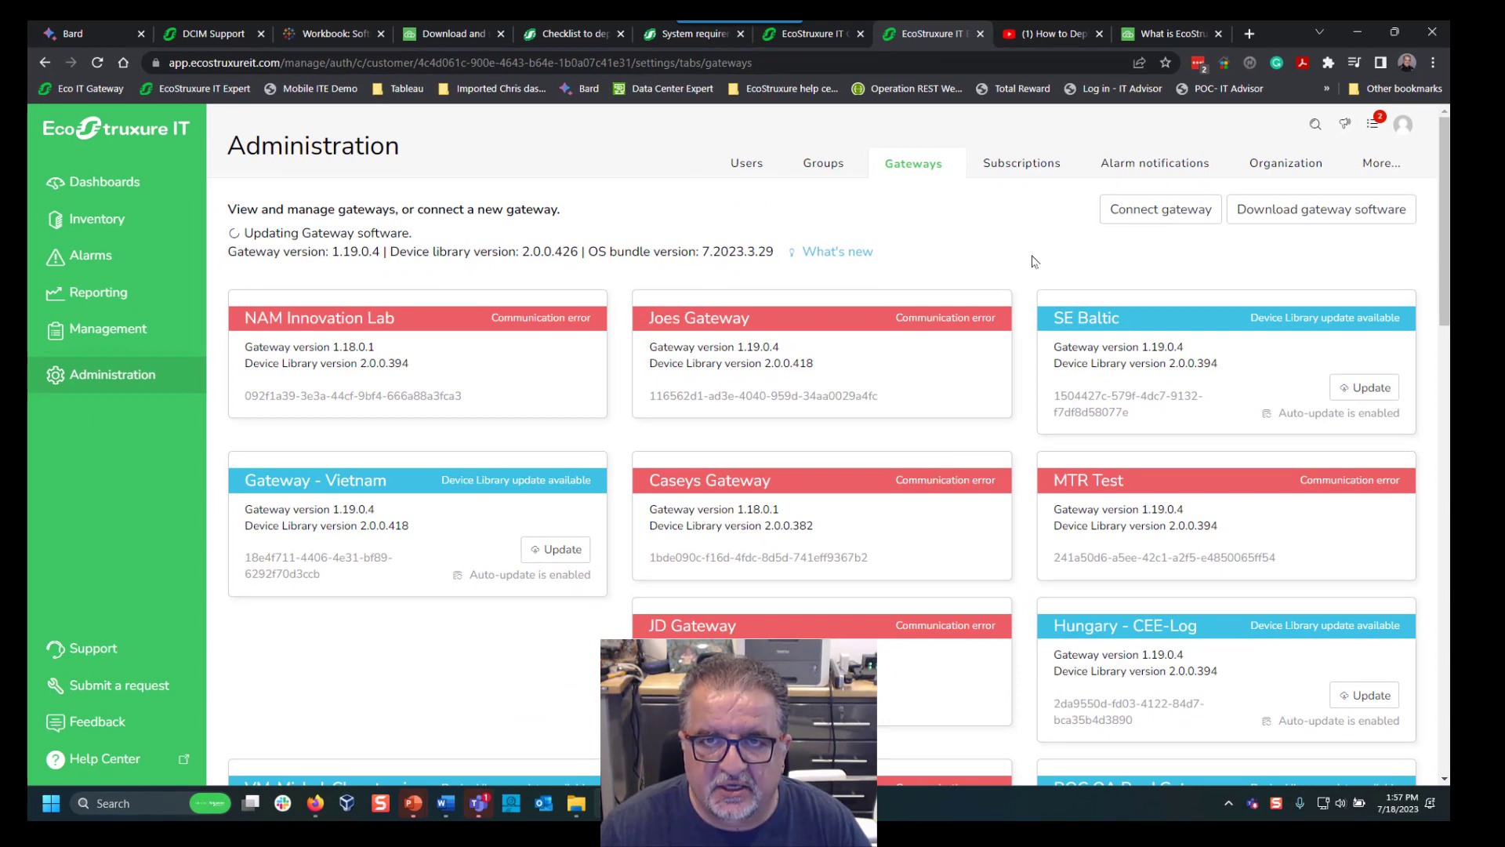
In EcoStruxure IT Gateway, create an SNMPv1 device credential labelled "SNMP V1" with the default communities and port, and check the file transfer credential types.
click(825, 31)
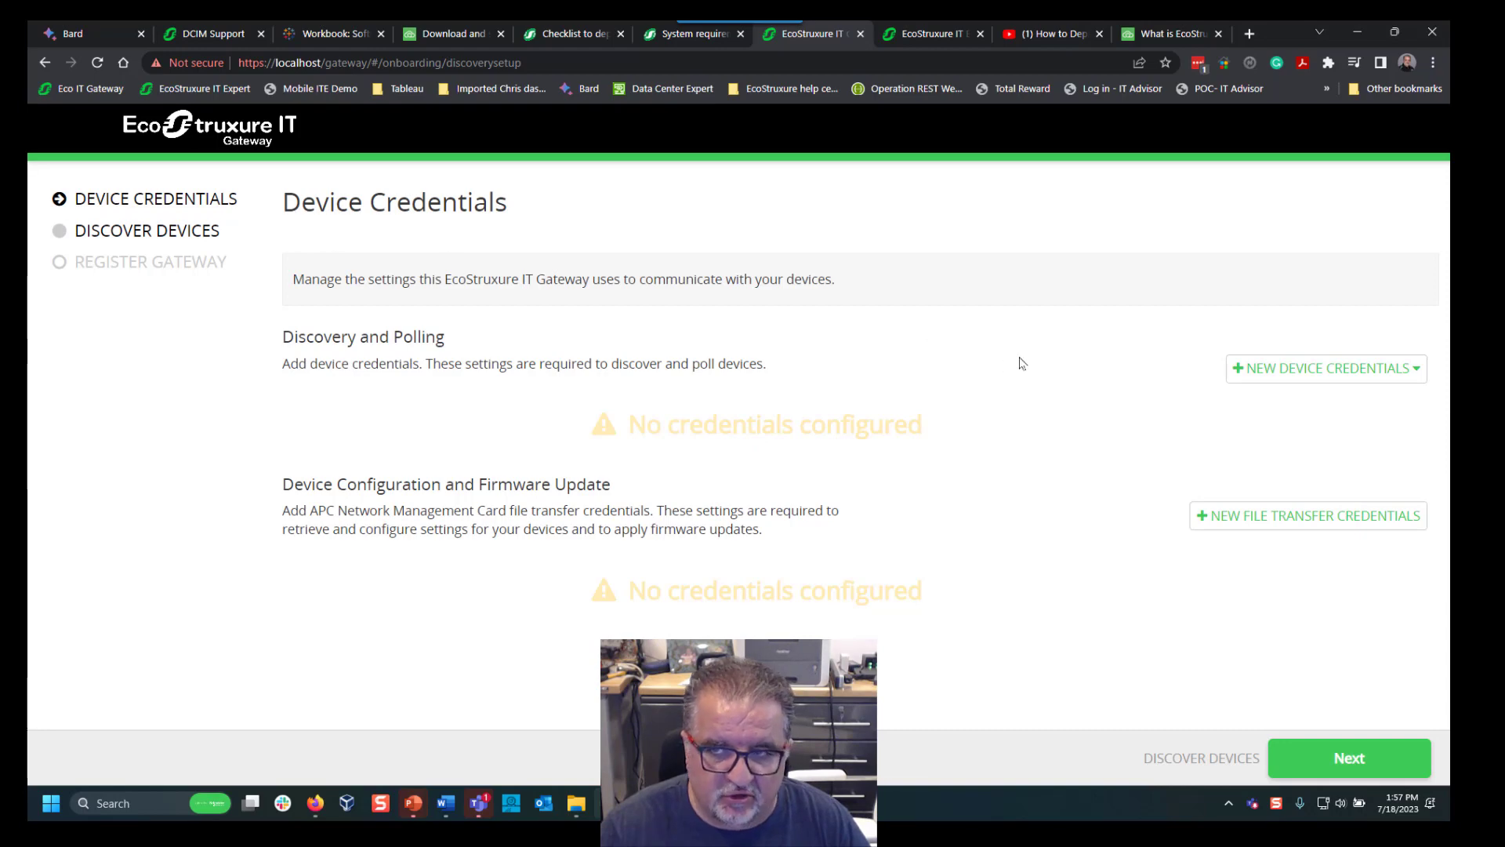
click(1340, 370)
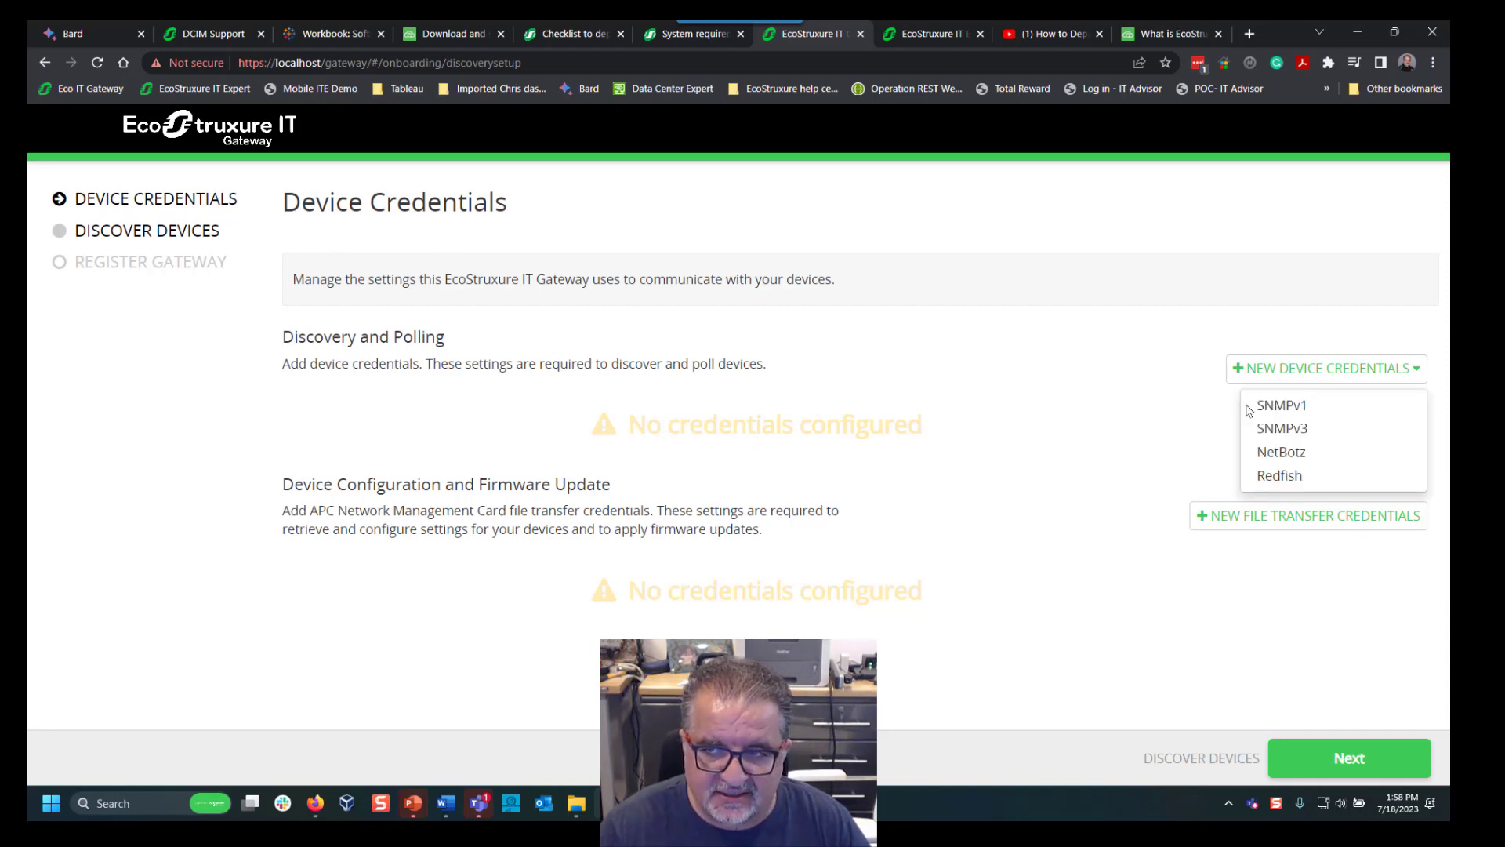
click(1281, 404)
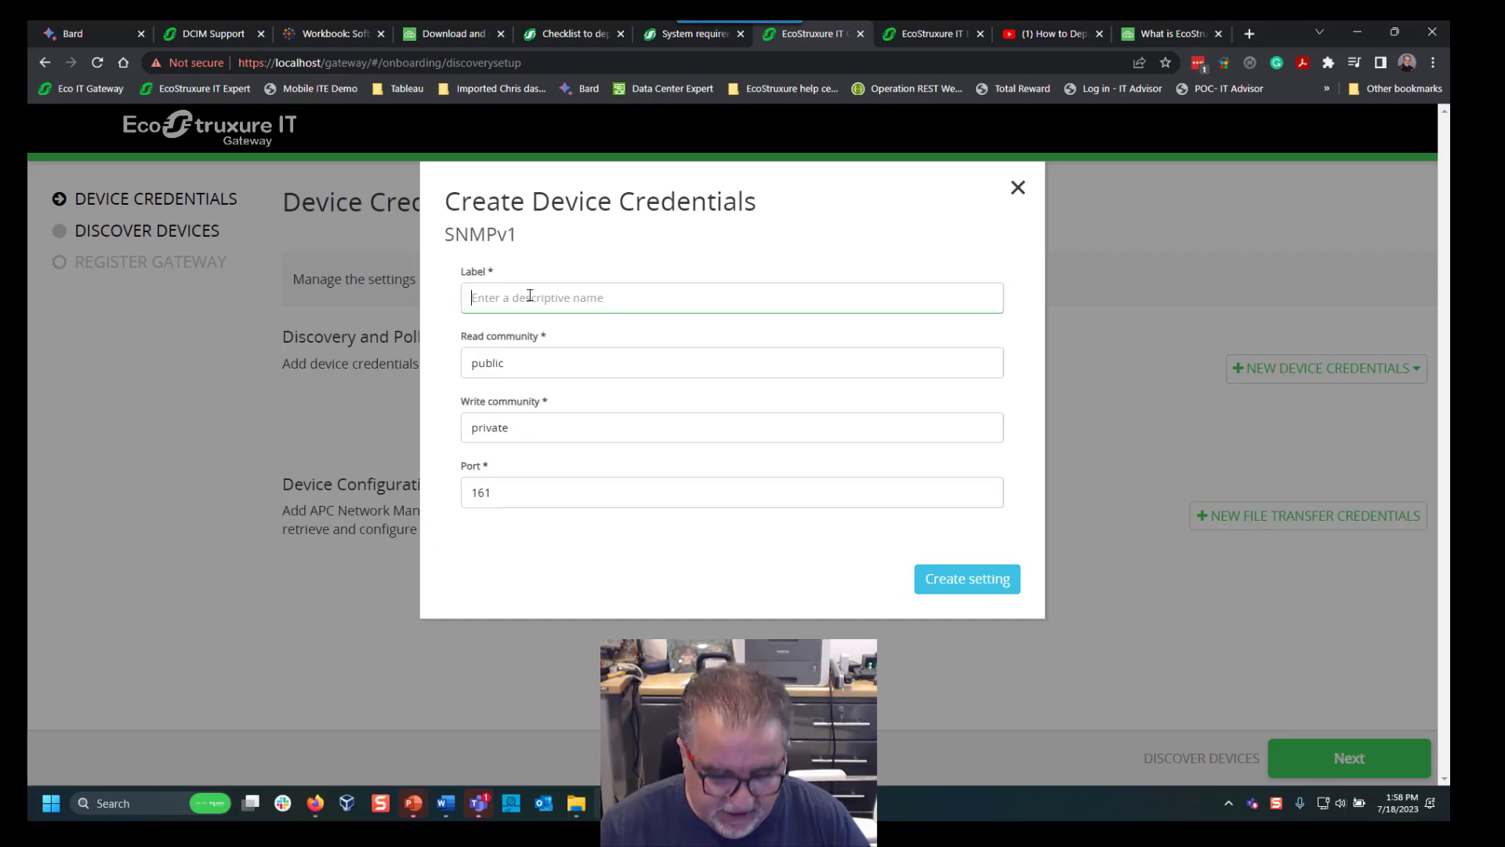
text(SNMP V1)
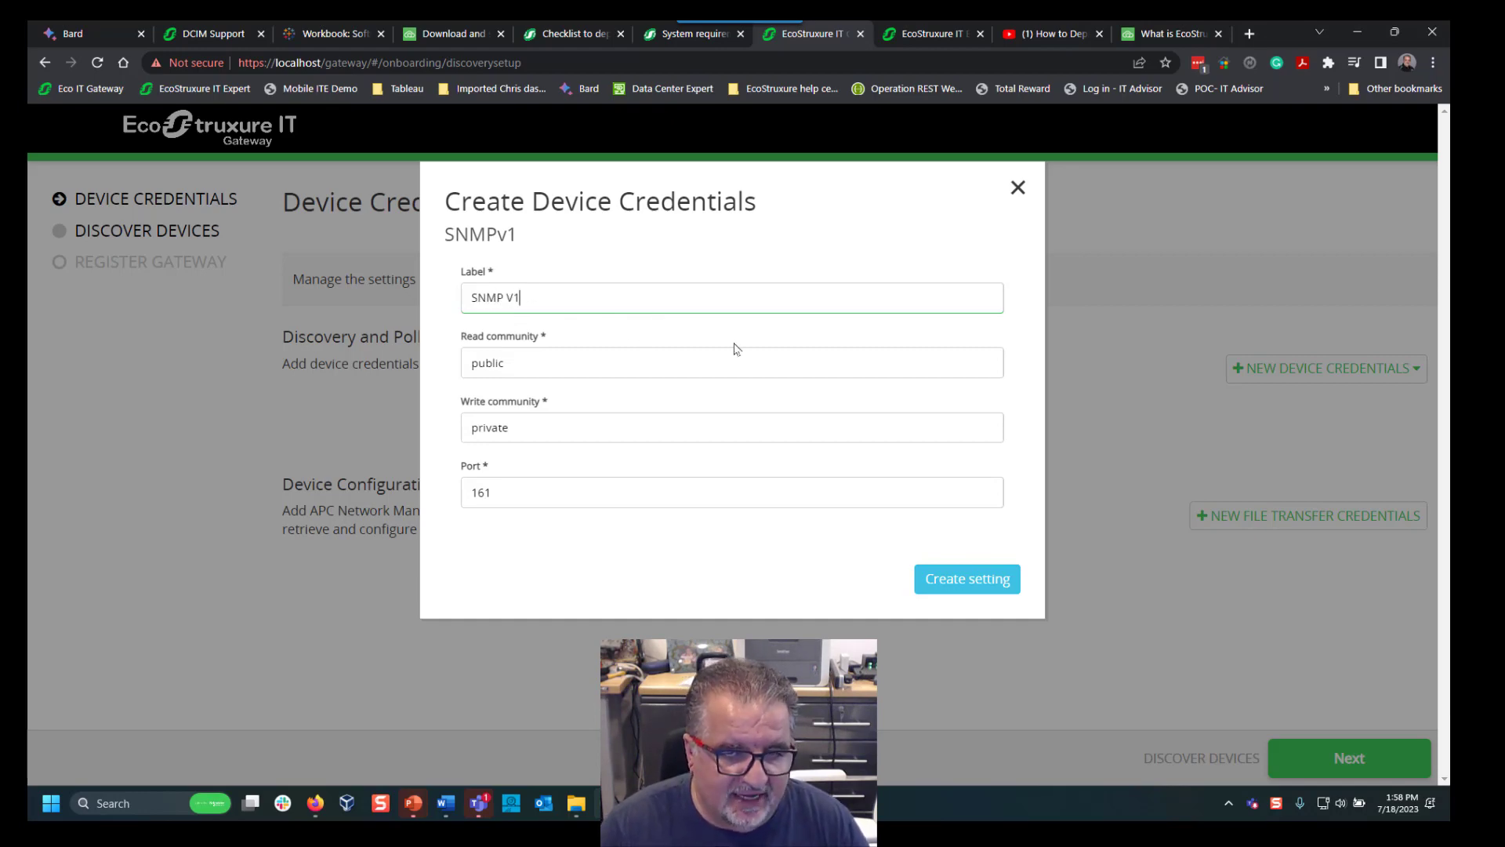
click(964, 586)
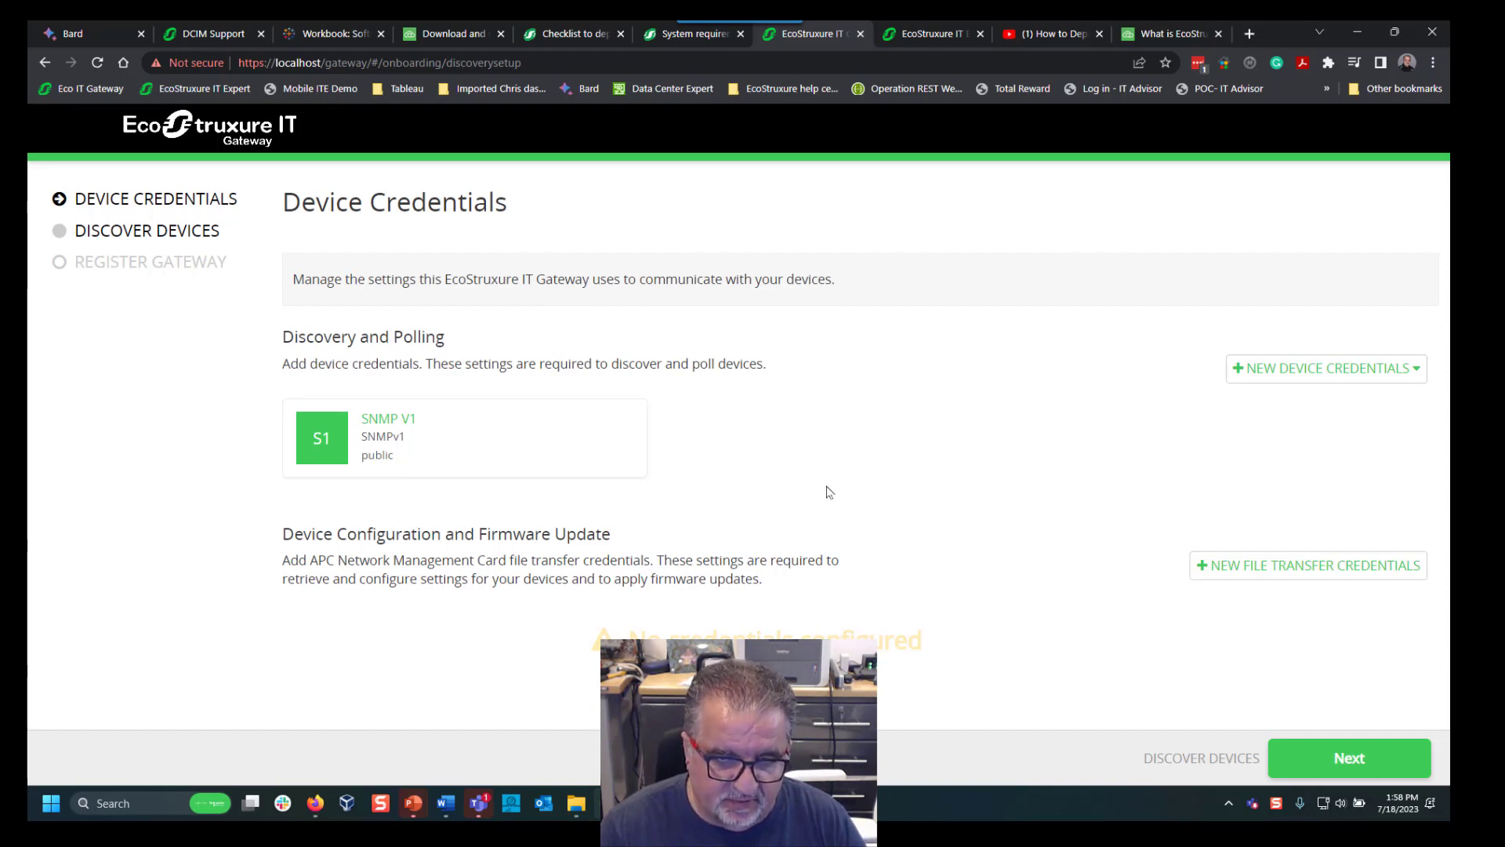
click(1245, 574)
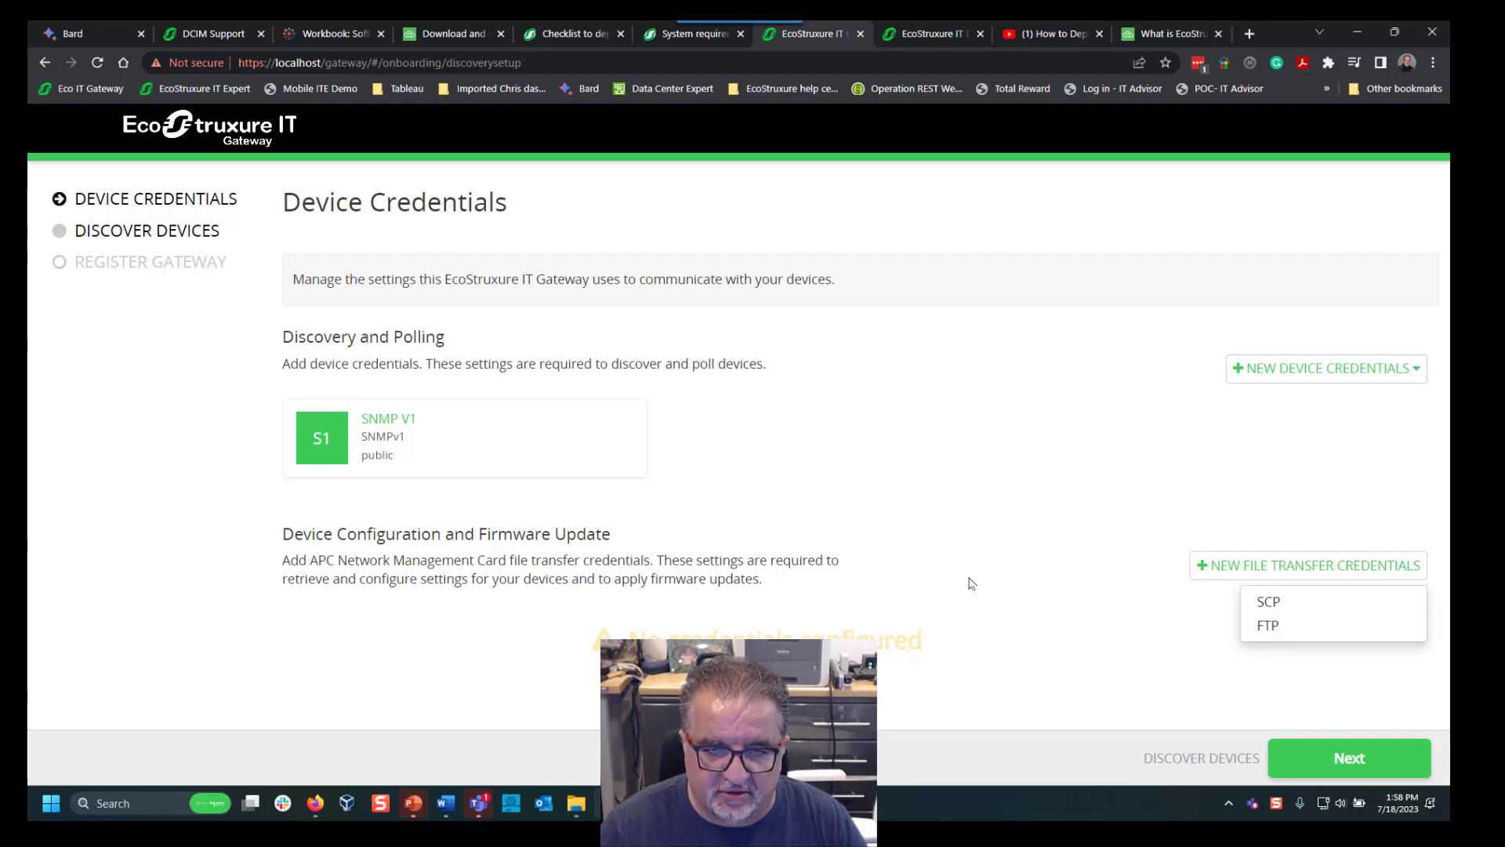
click(1127, 633)
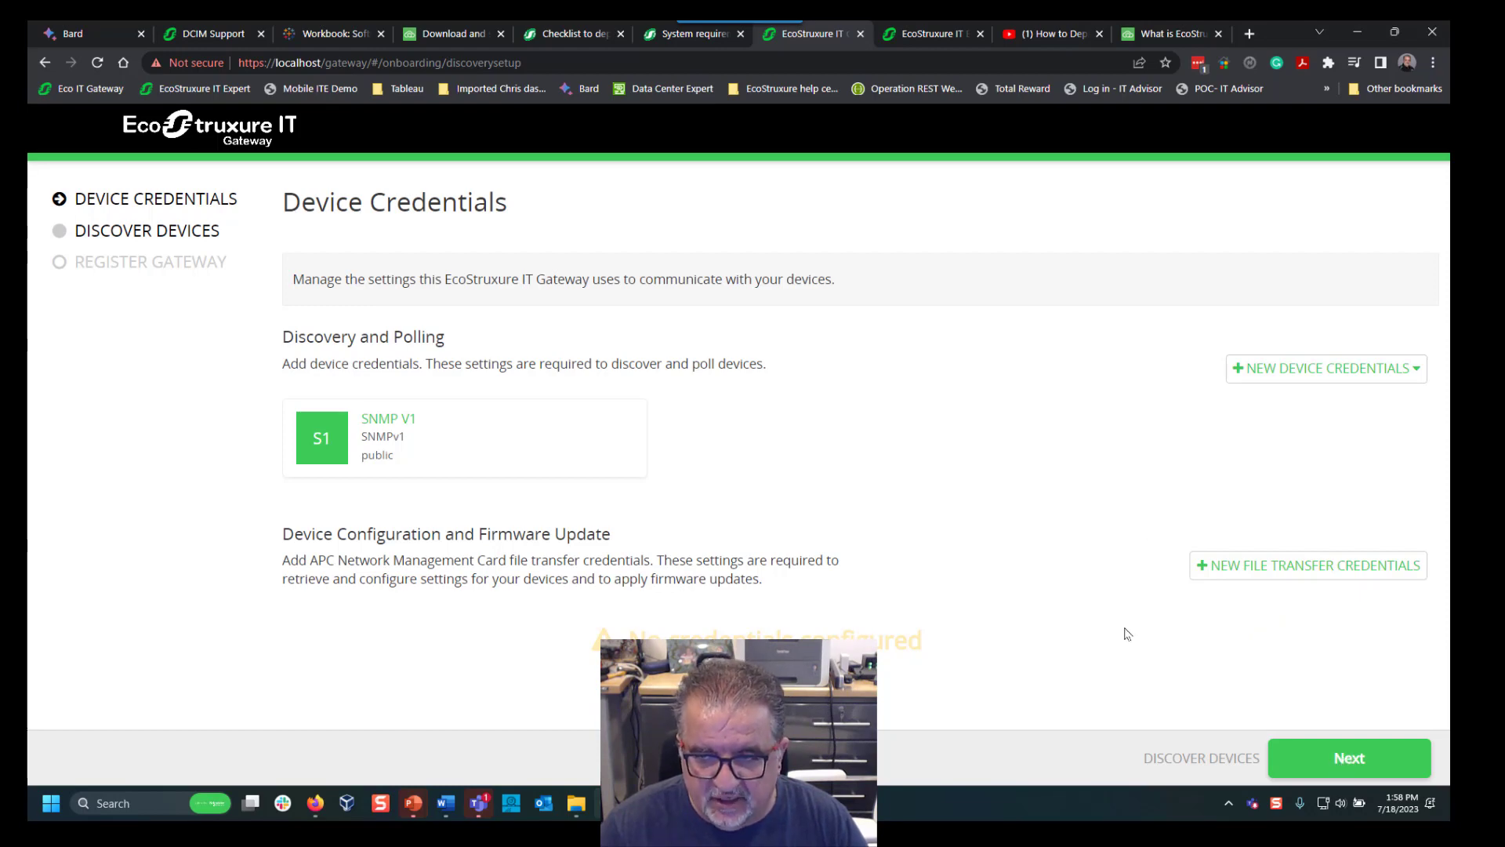
Proceed to device discovery and discover devices in the IP range 192.168.1.* using only the SNMP V1 credential.
click(1354, 758)
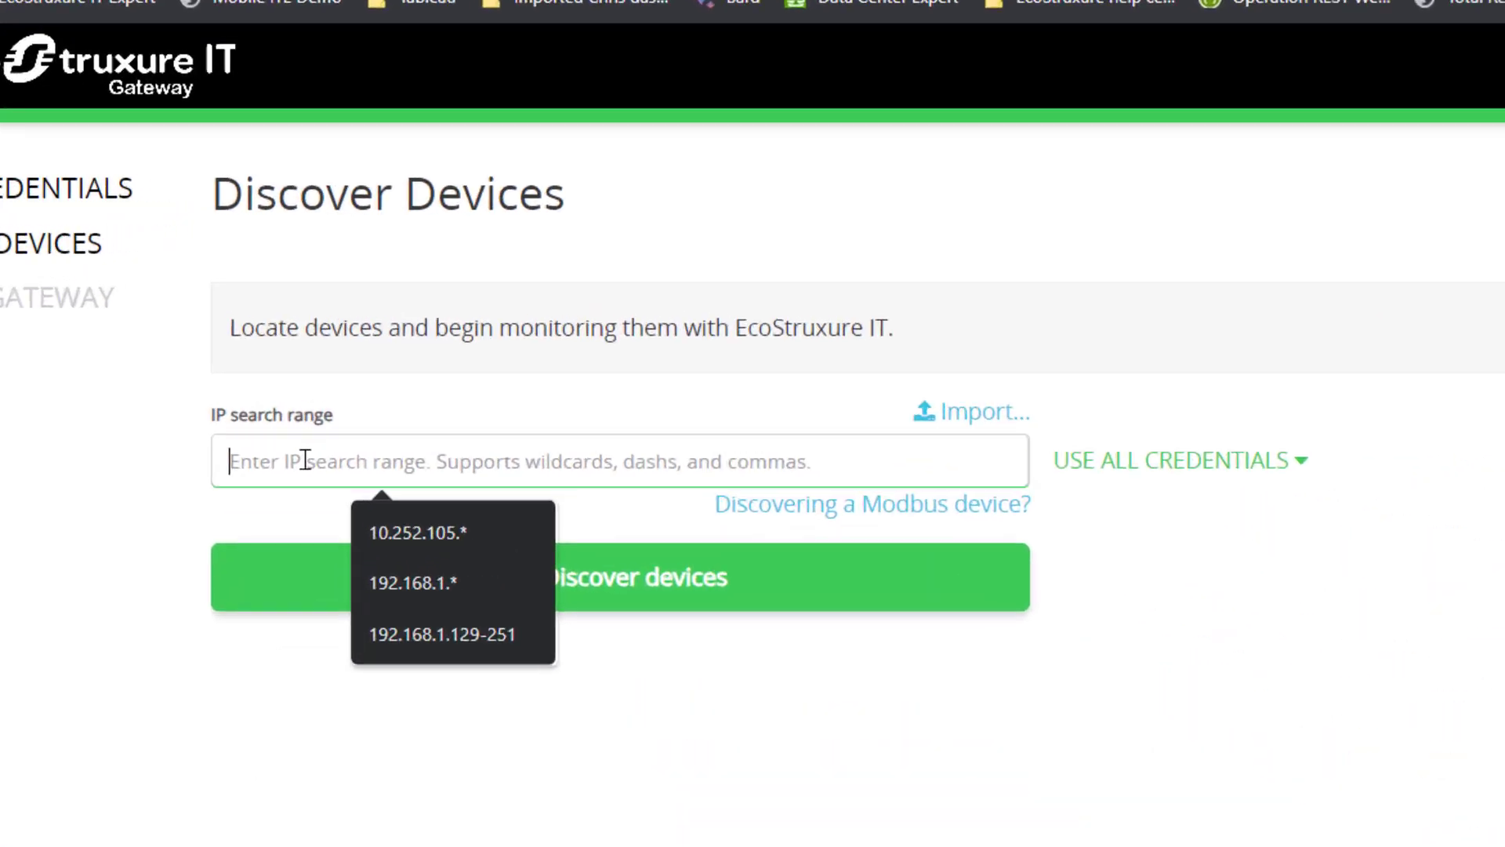
click(427, 655)
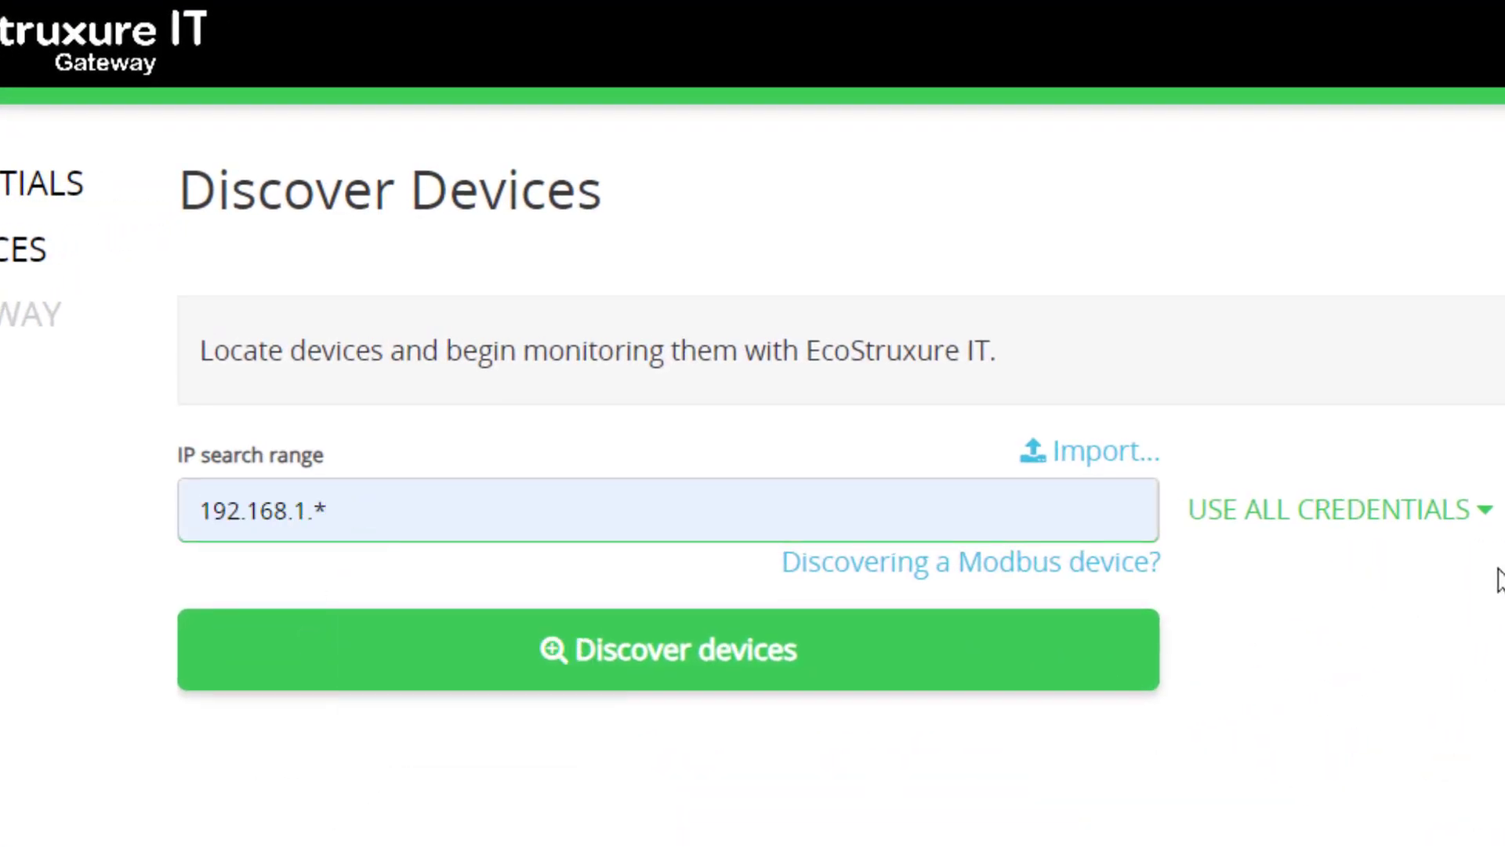
click(1441, 513)
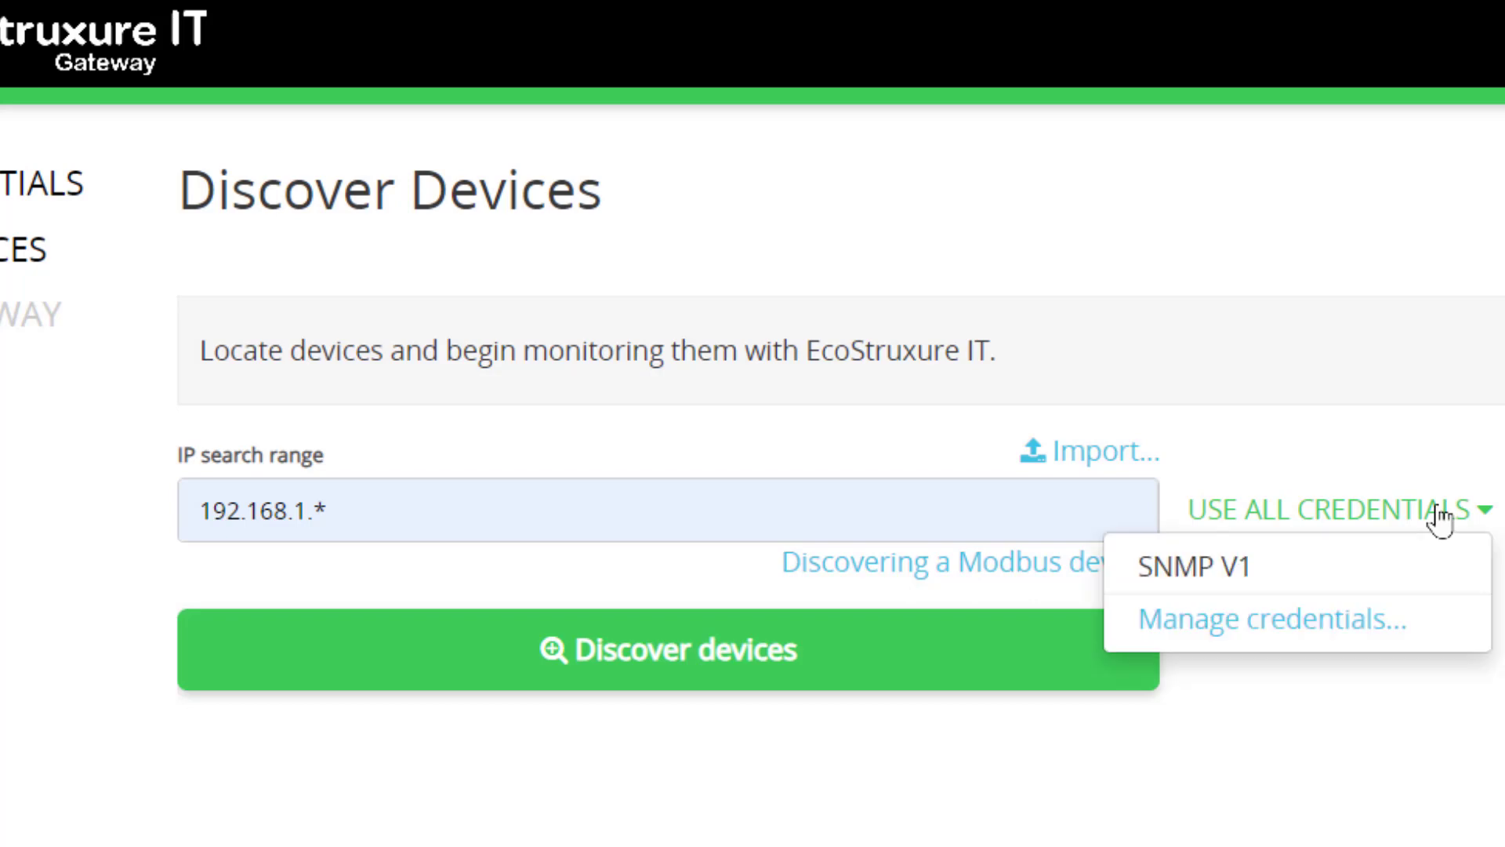
click(1216, 568)
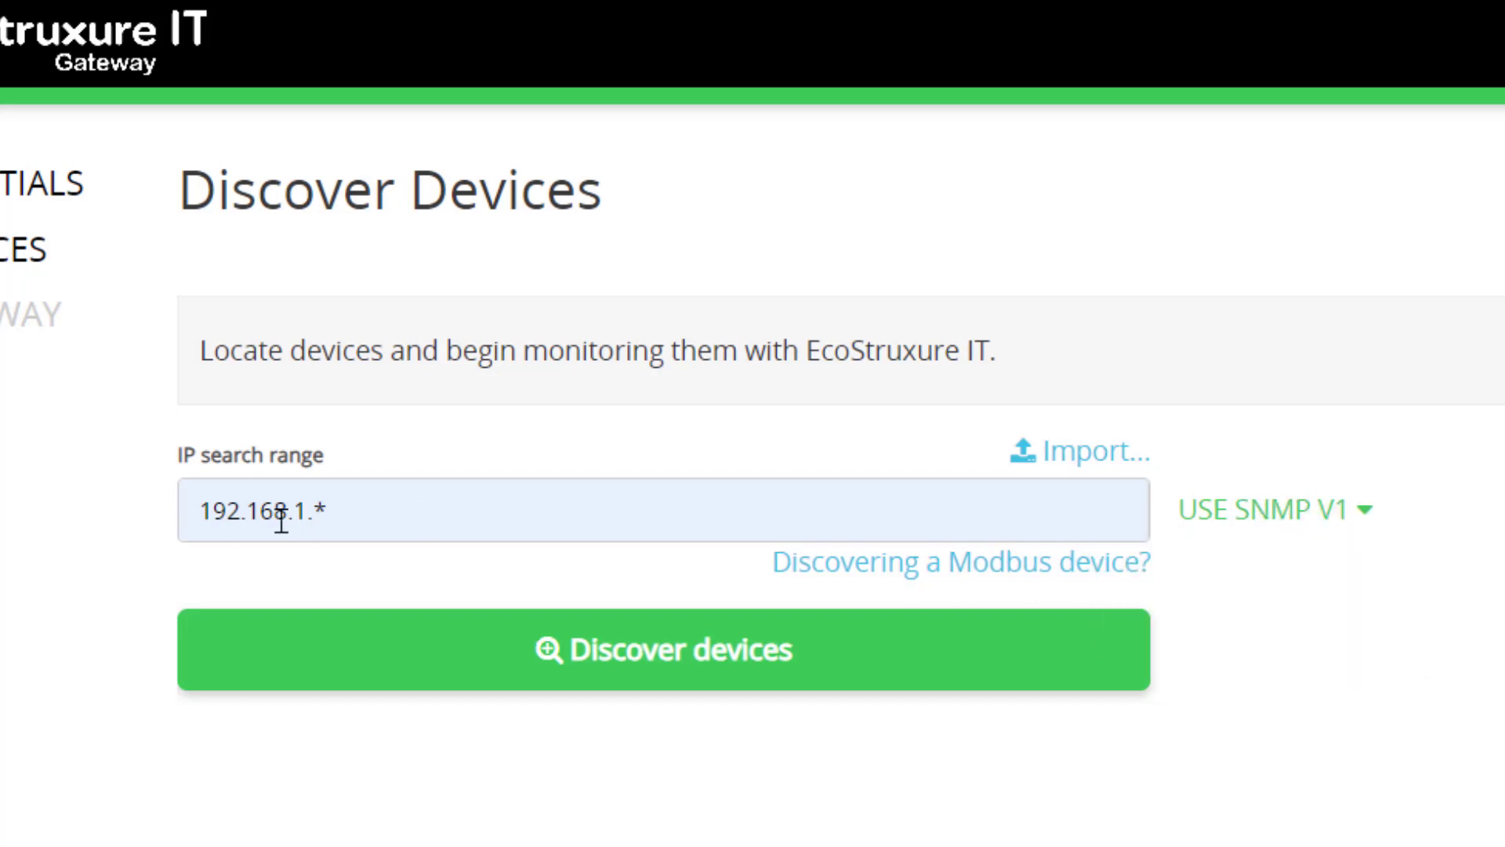
click(733, 678)
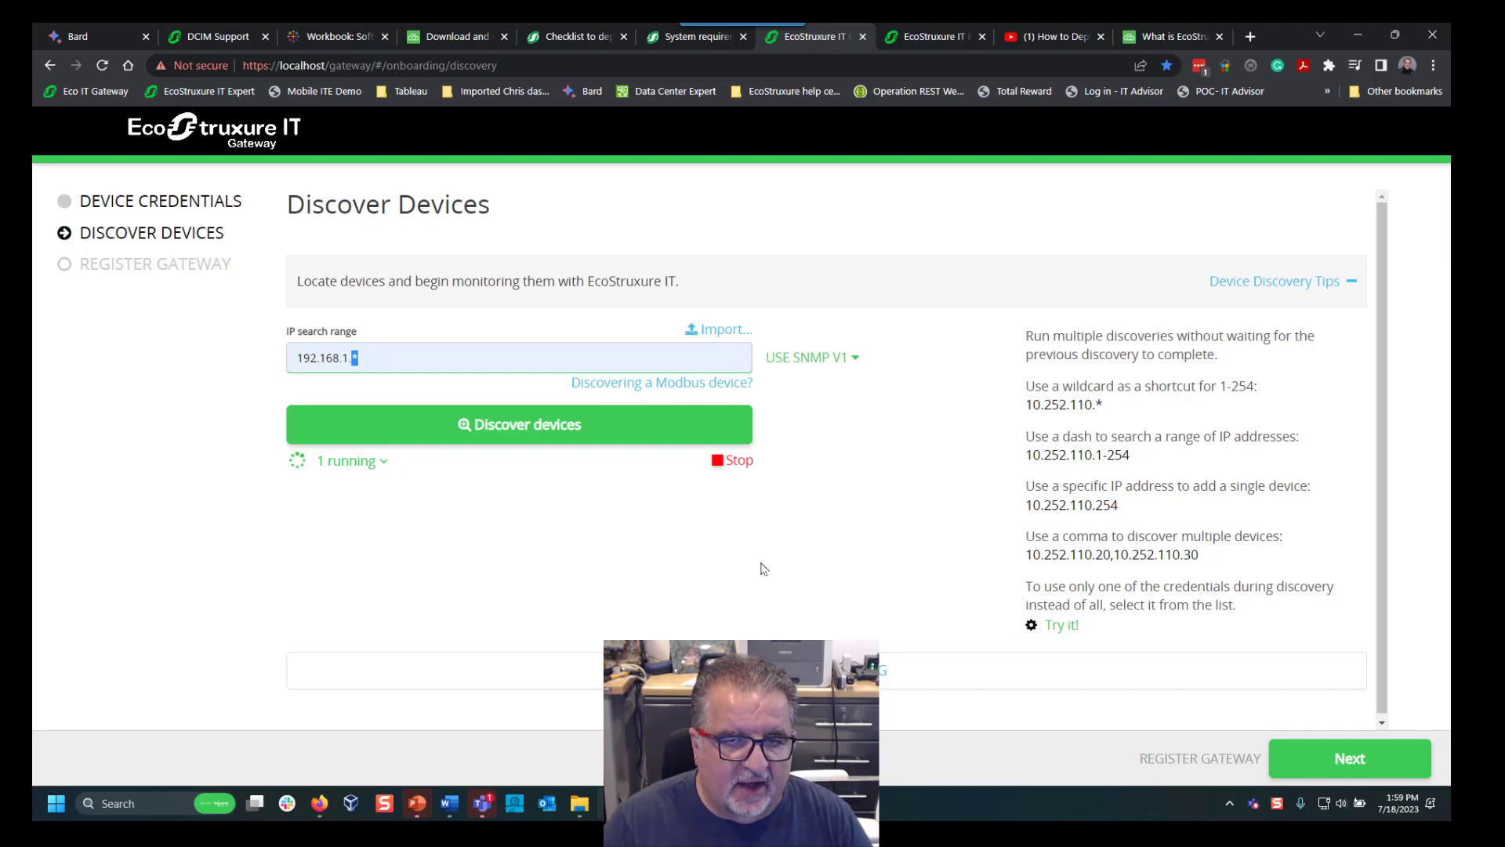
scroll(765, 570, down, 1)
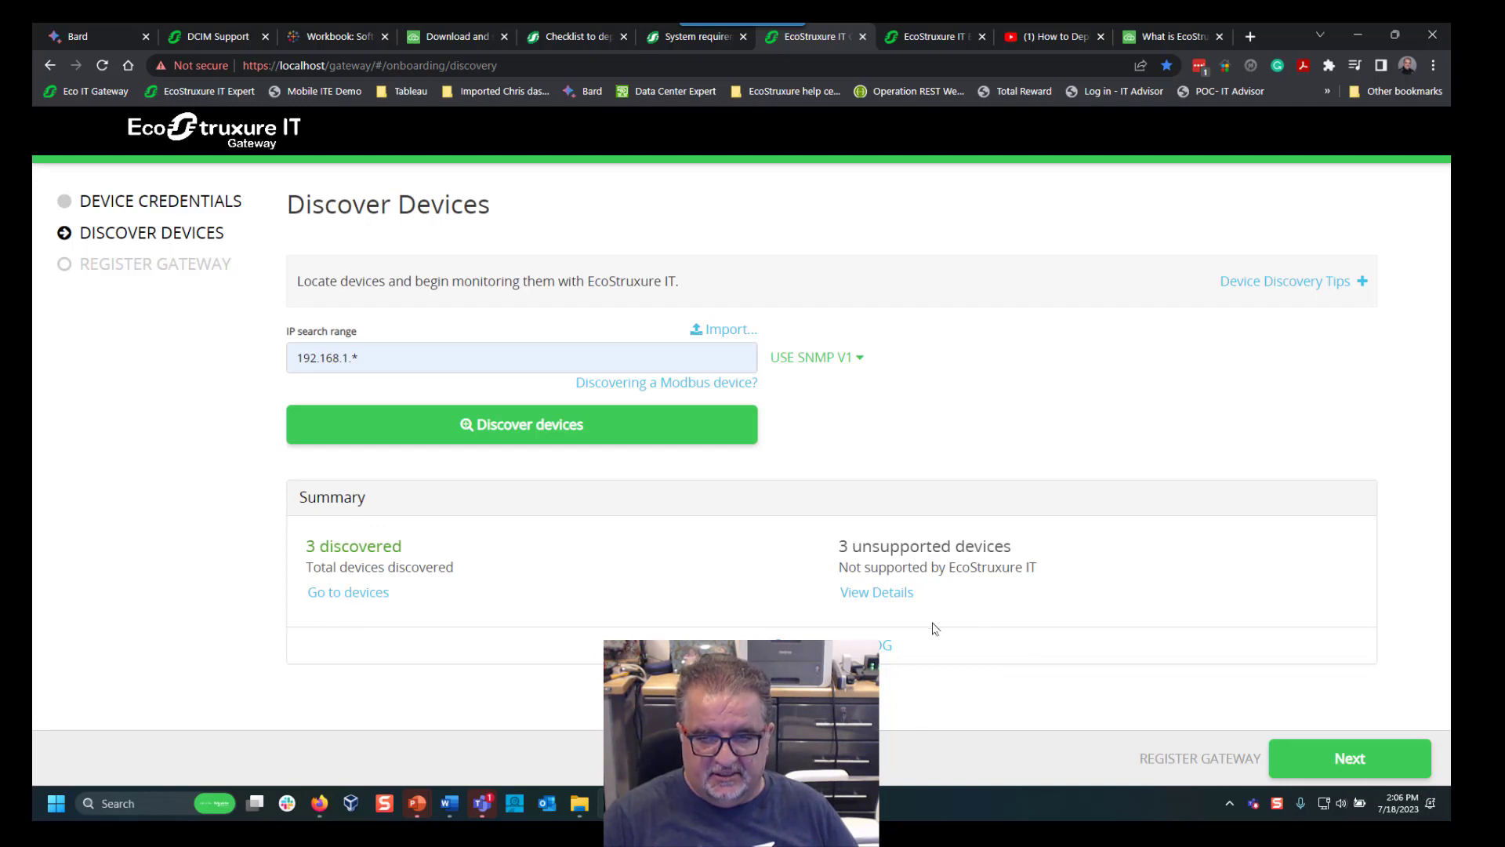
View the unsupported devices found by the discovery and clear all three Brother devices from the list.
click(884, 596)
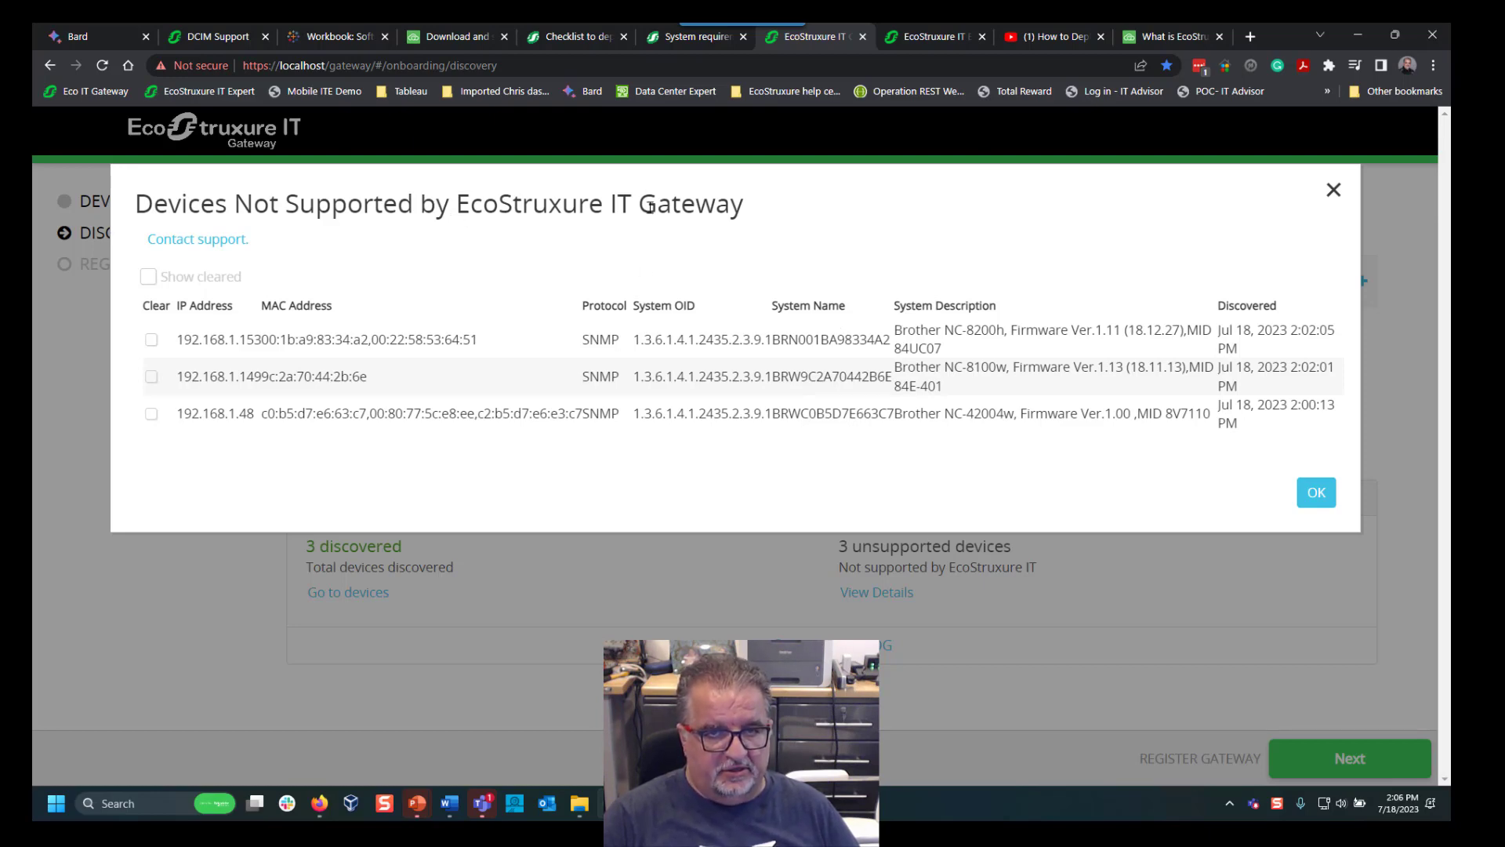
click(152, 340)
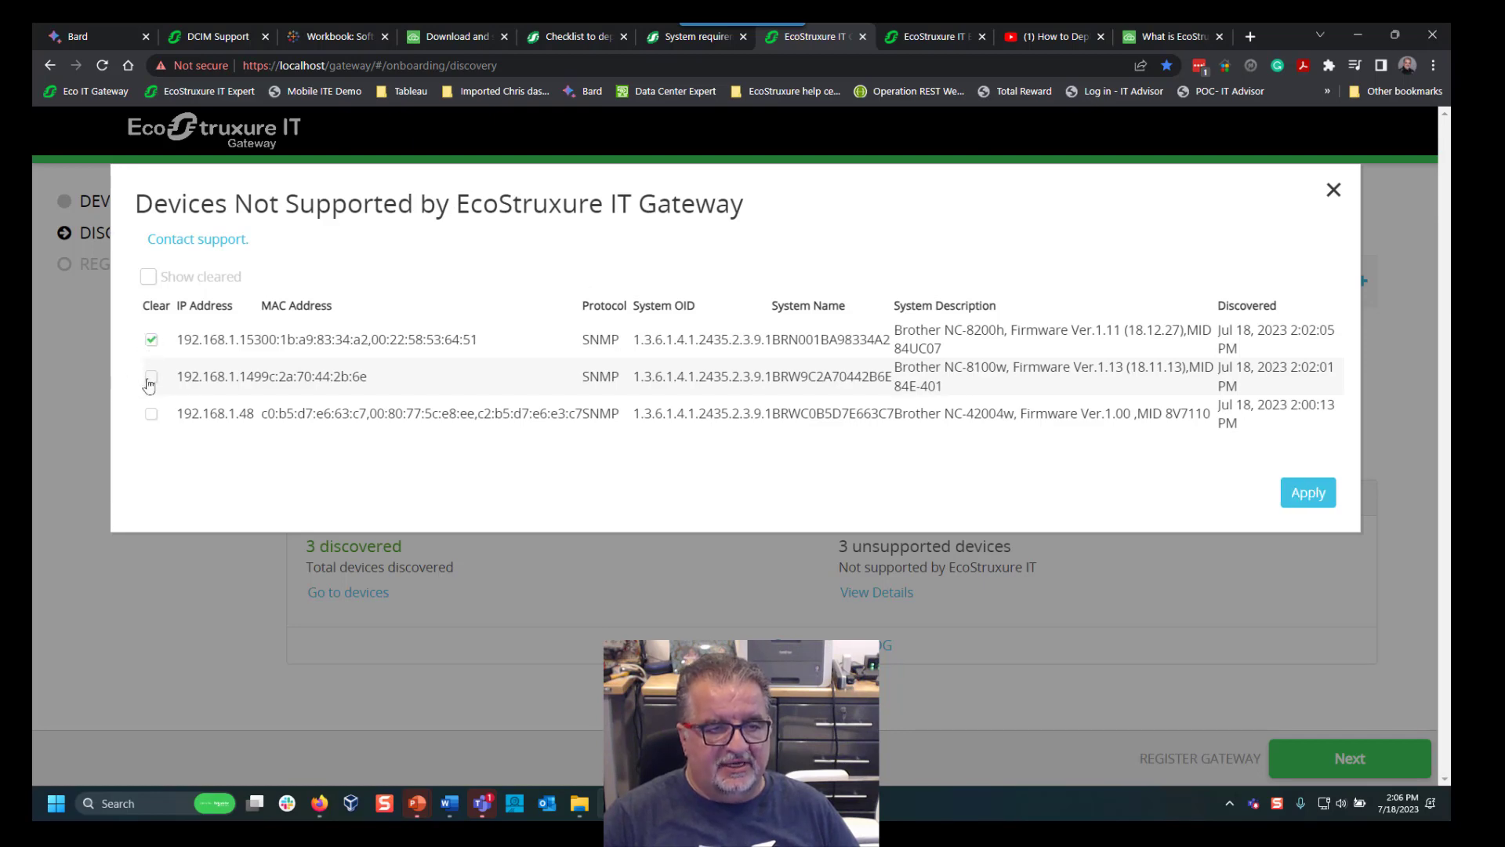
click(151, 376)
click(151, 413)
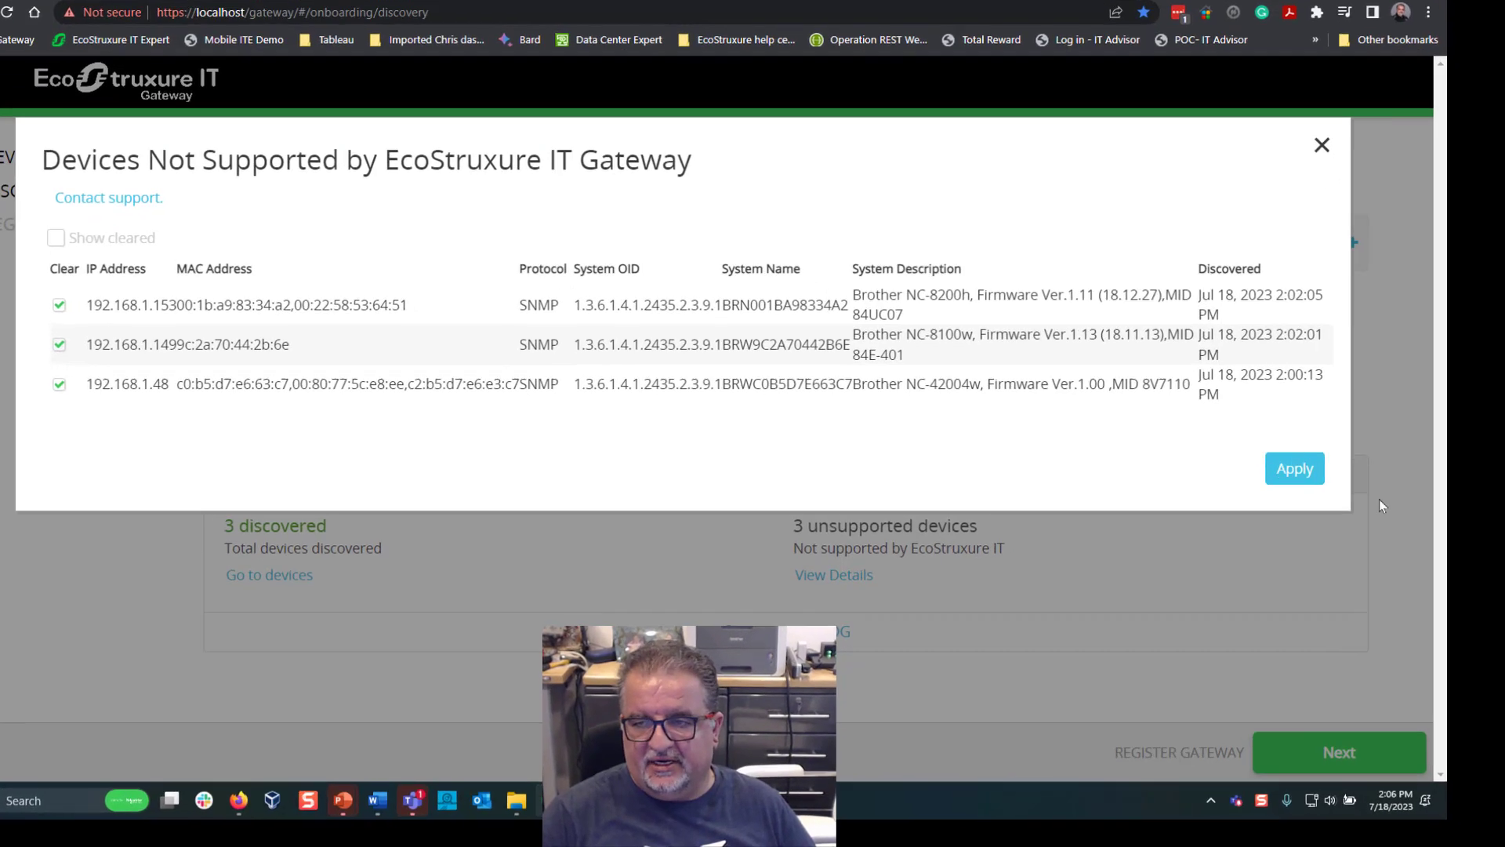
click(1159, 249)
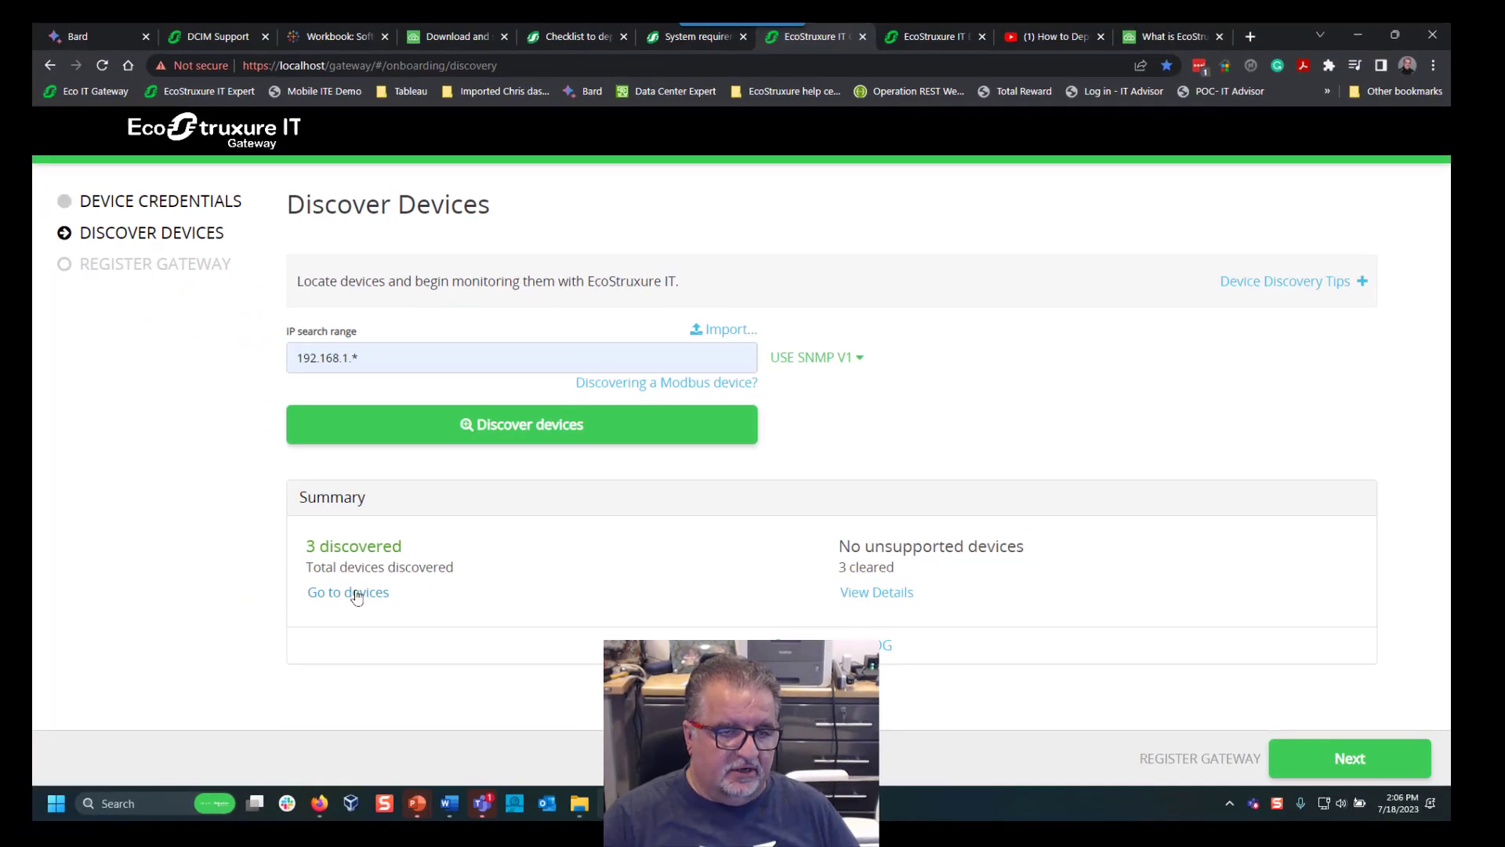
Review the gateway's discovered devices and its active alarms, and return to the device list.
click(357, 593)
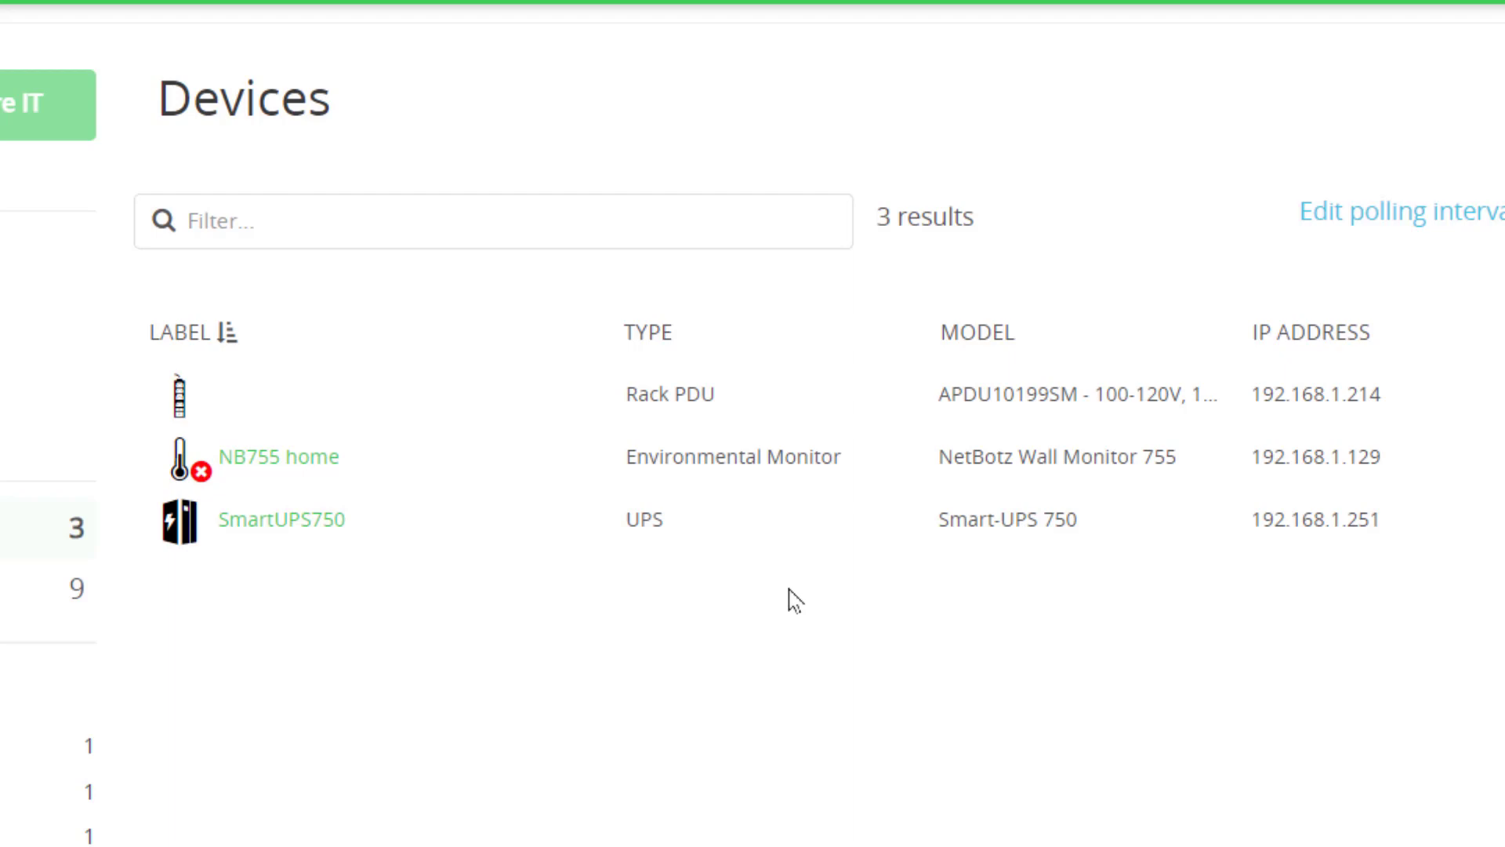
click(108, 485)
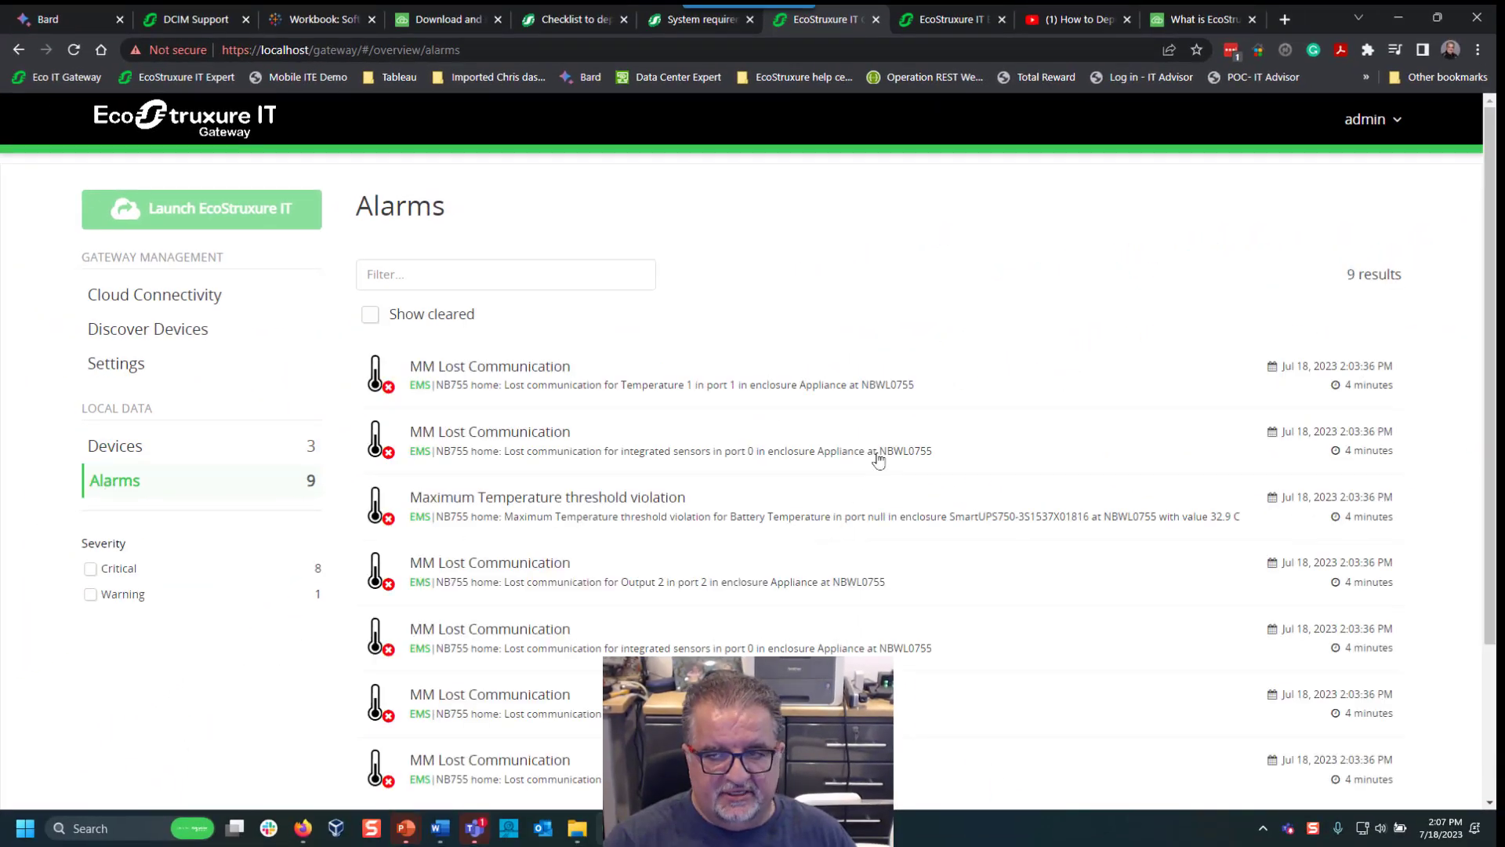
scroll(879, 461, down, 3)
scroll(879, 461, up, 3)
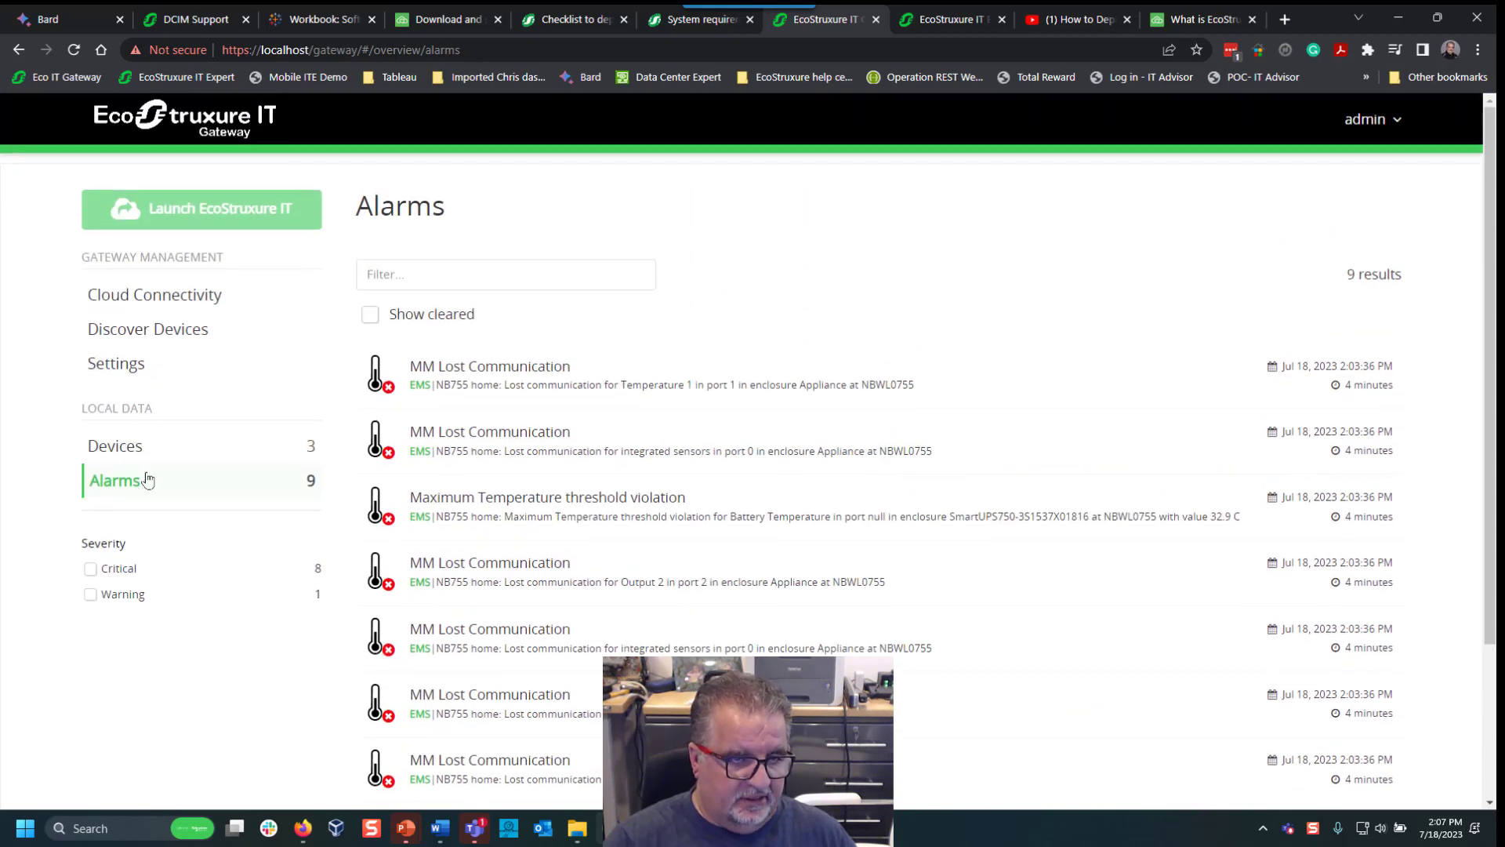
click(132, 444)
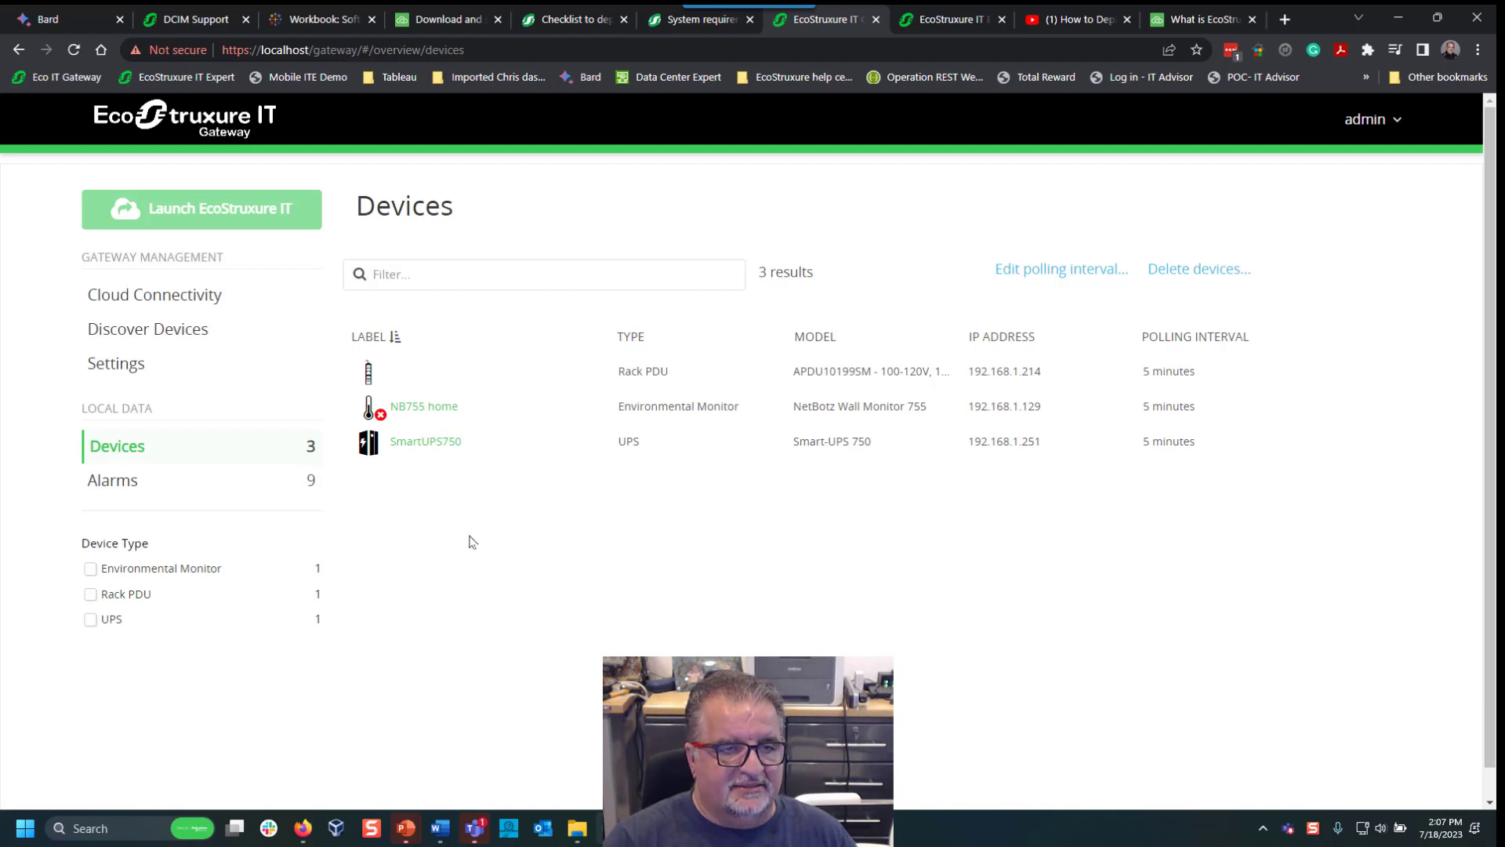
Start registering the gateway with EcoStruxure IT from its Cloud Connectivity page and log in with the saved account credentials.
click(196, 304)
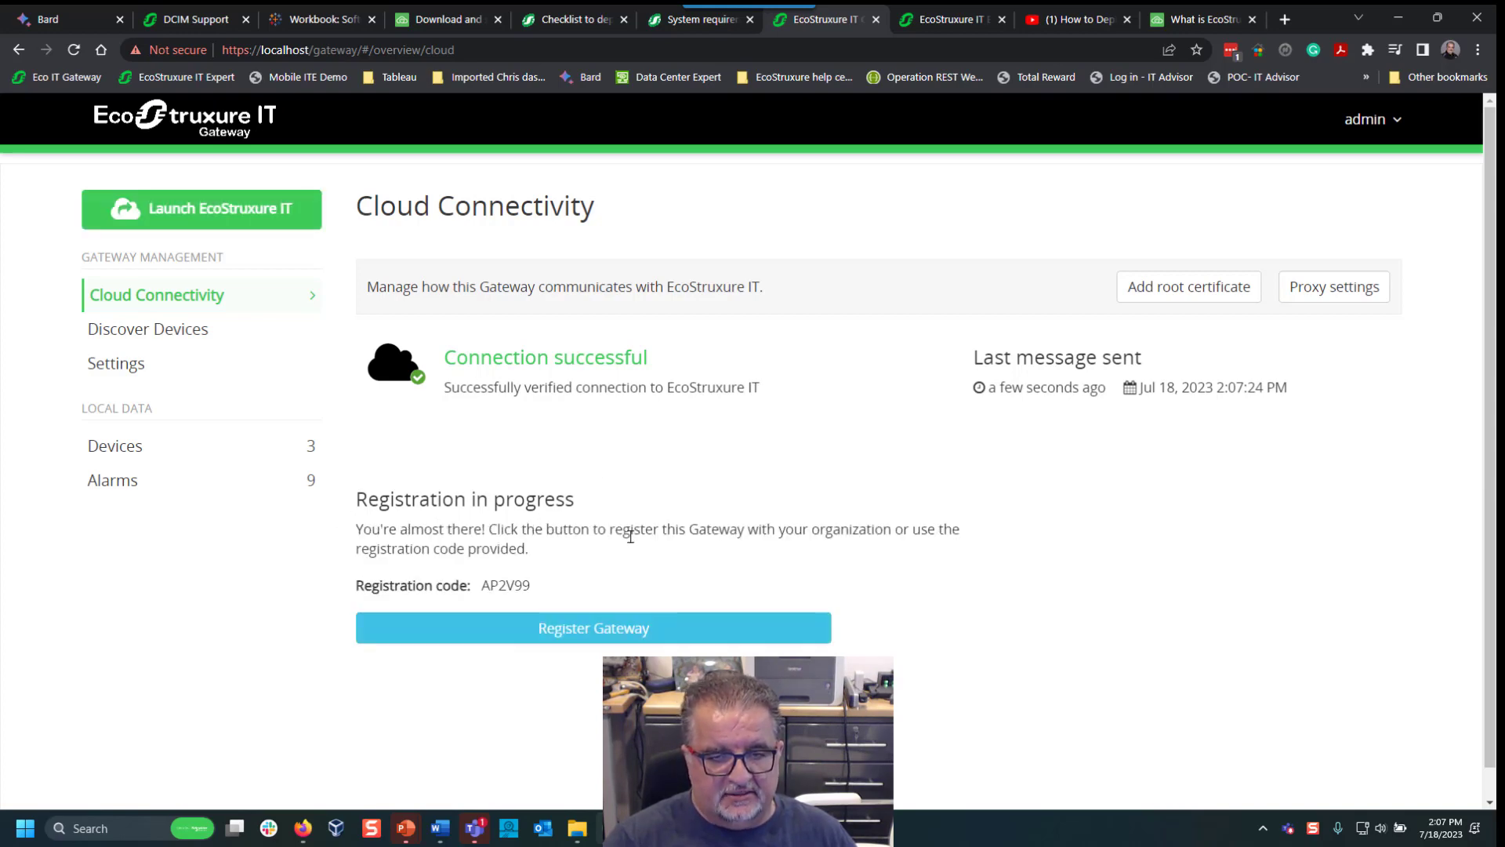
scroll(902, 594, down, 1)
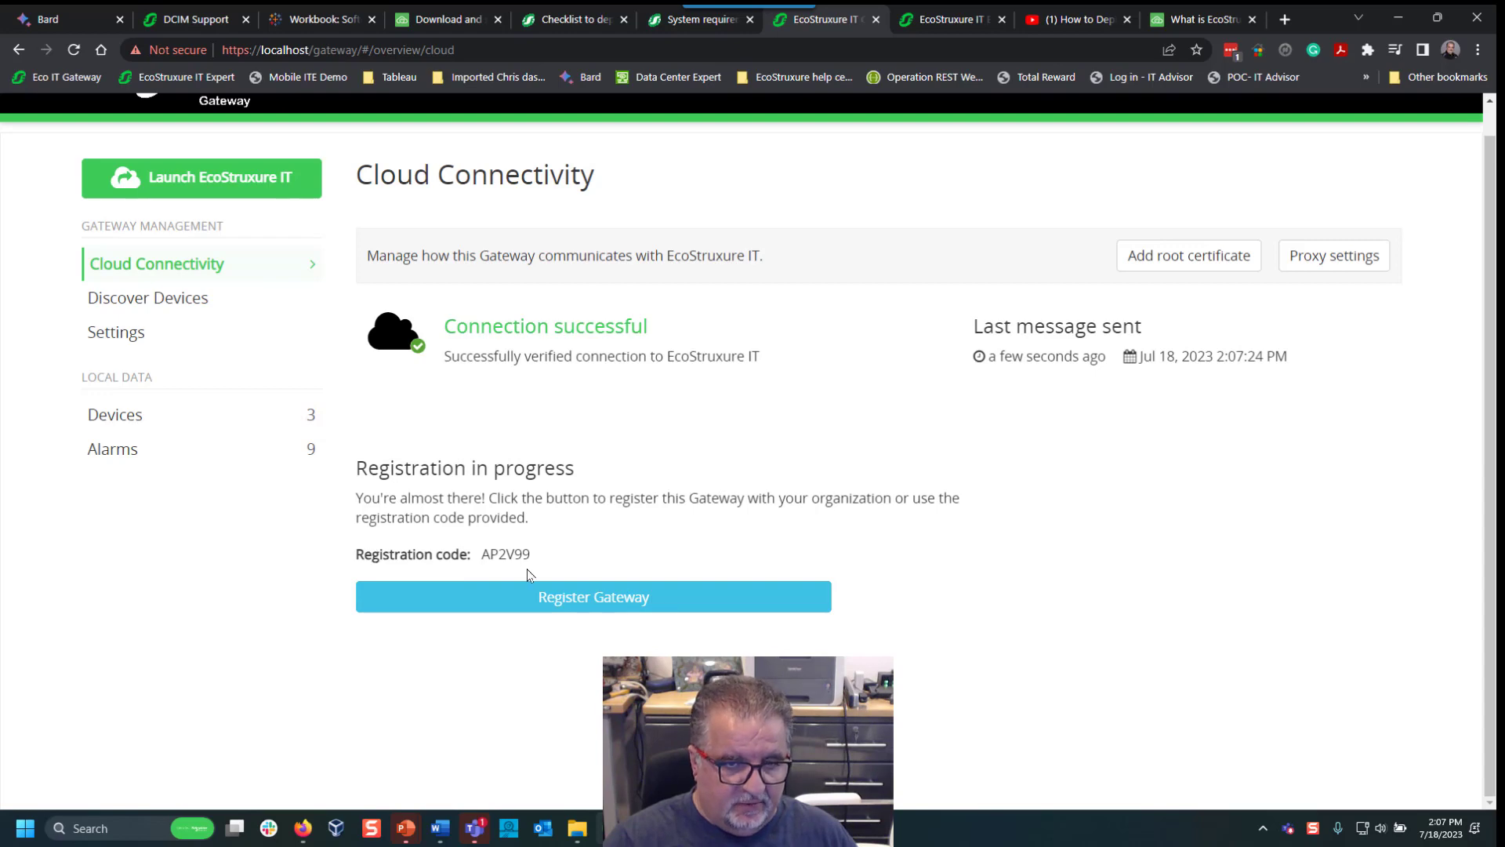
click(598, 597)
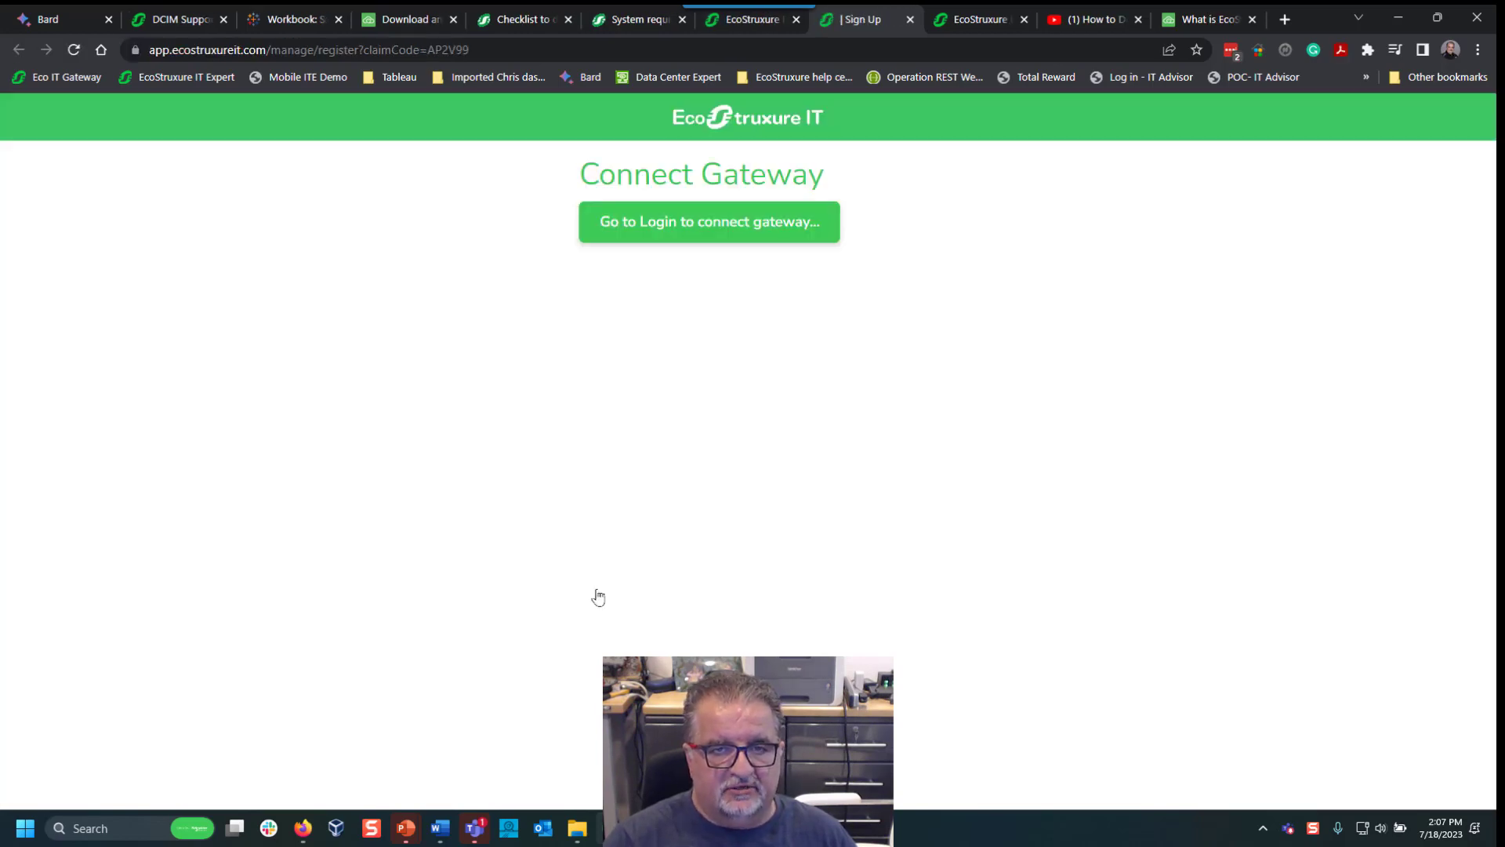
click(700, 224)
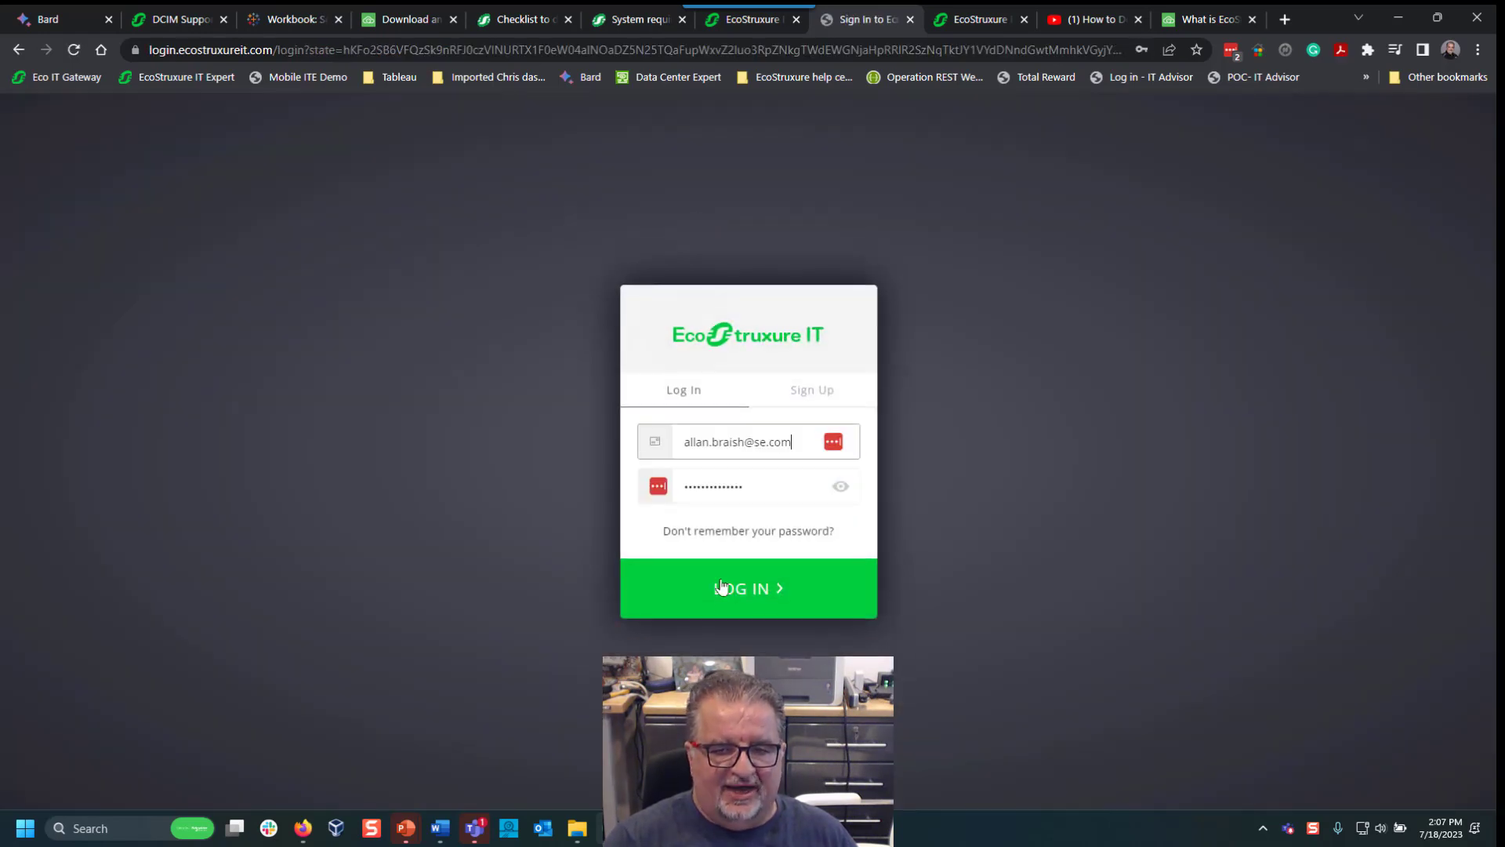
click(734, 589)
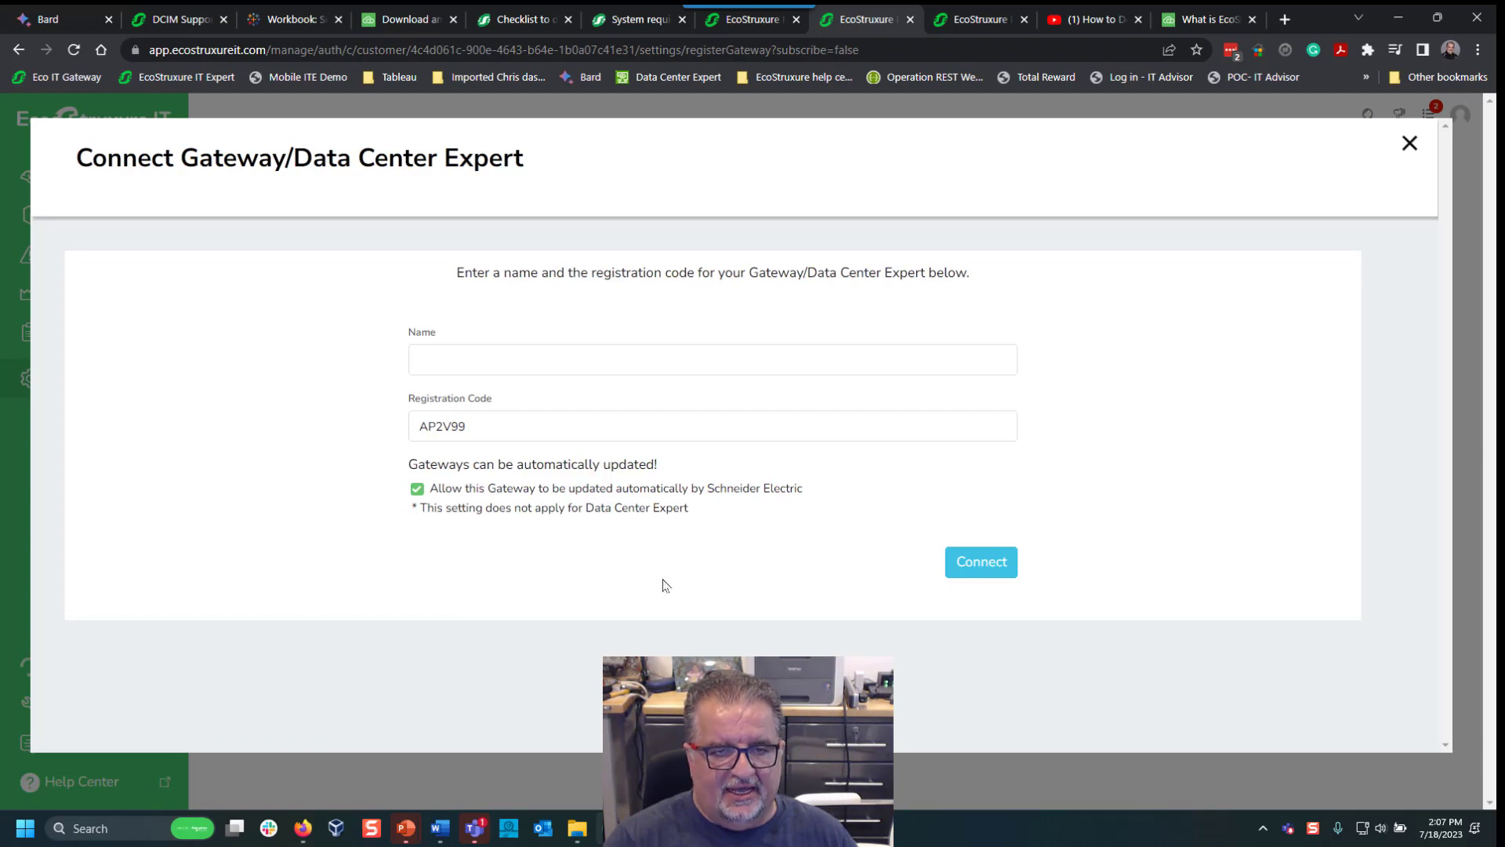
Name the gateway with the owner's first name followed by "Test Gateway", keep automatic updates allowed, and connect it using the prefilled registration code.
click(456, 354)
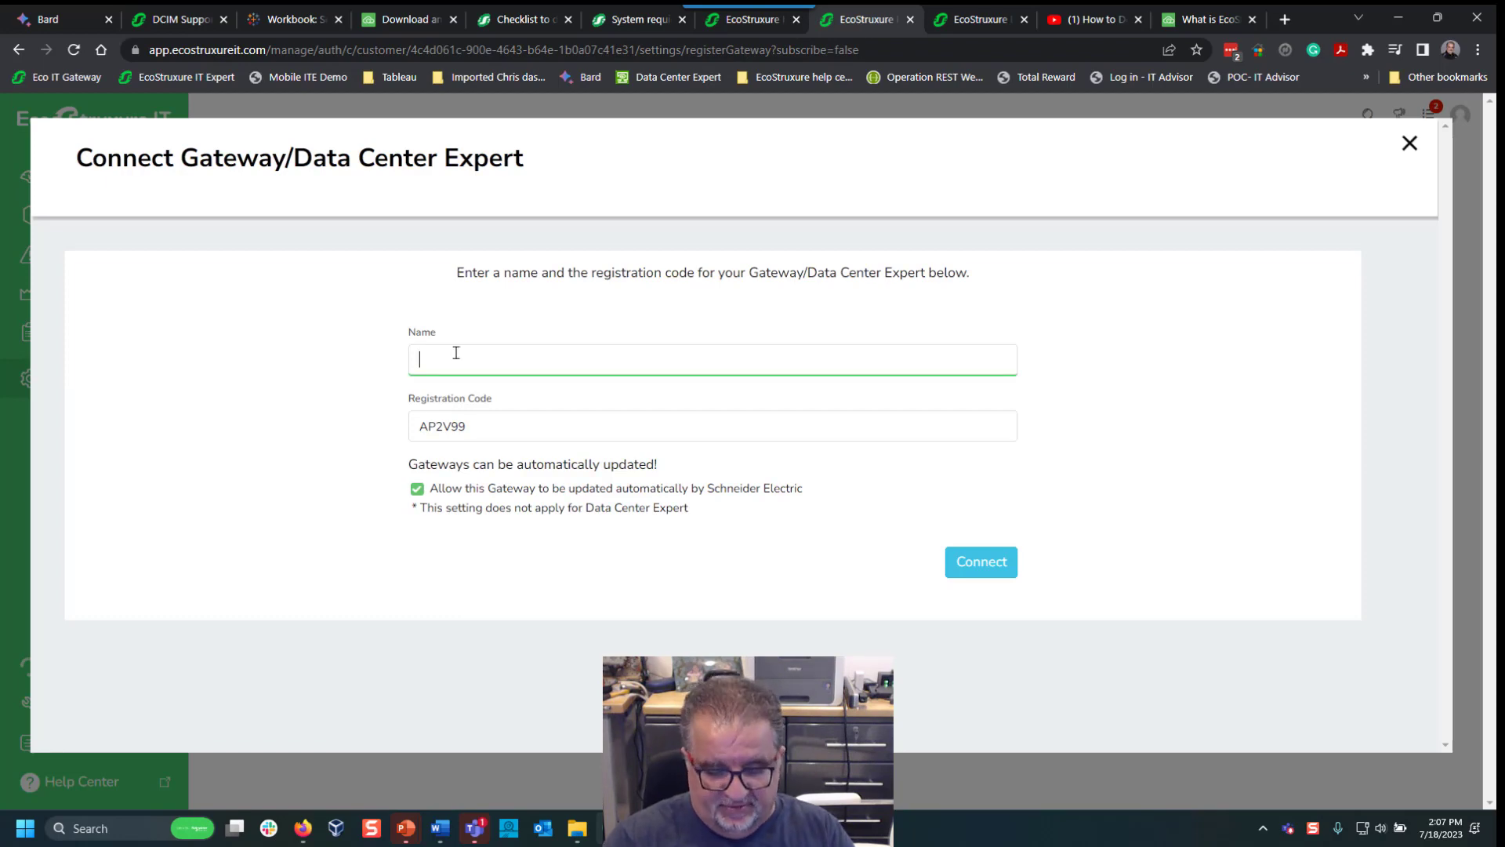
text(Alla)
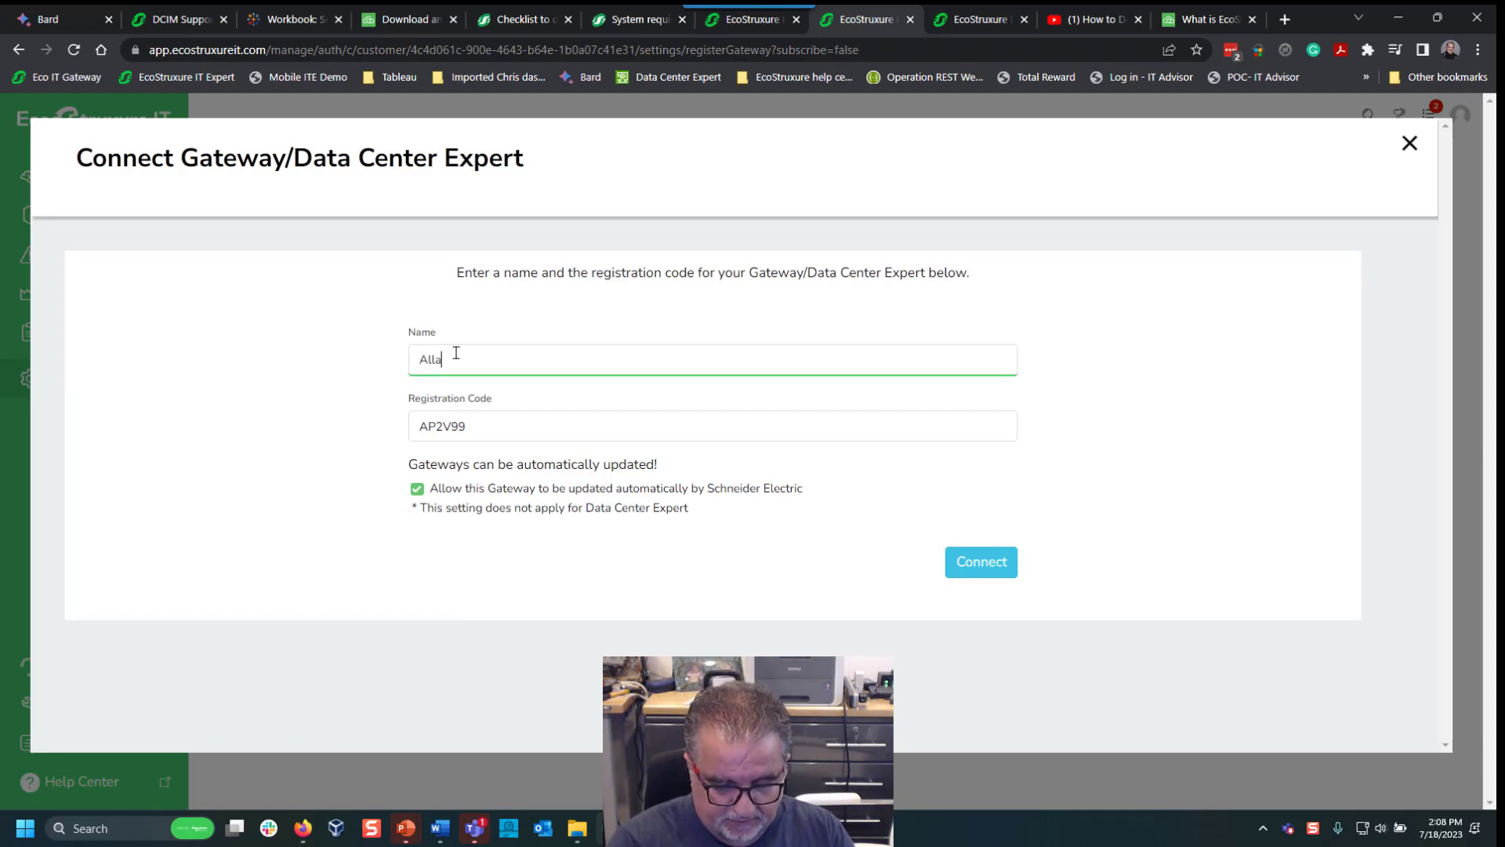
text(n Test )
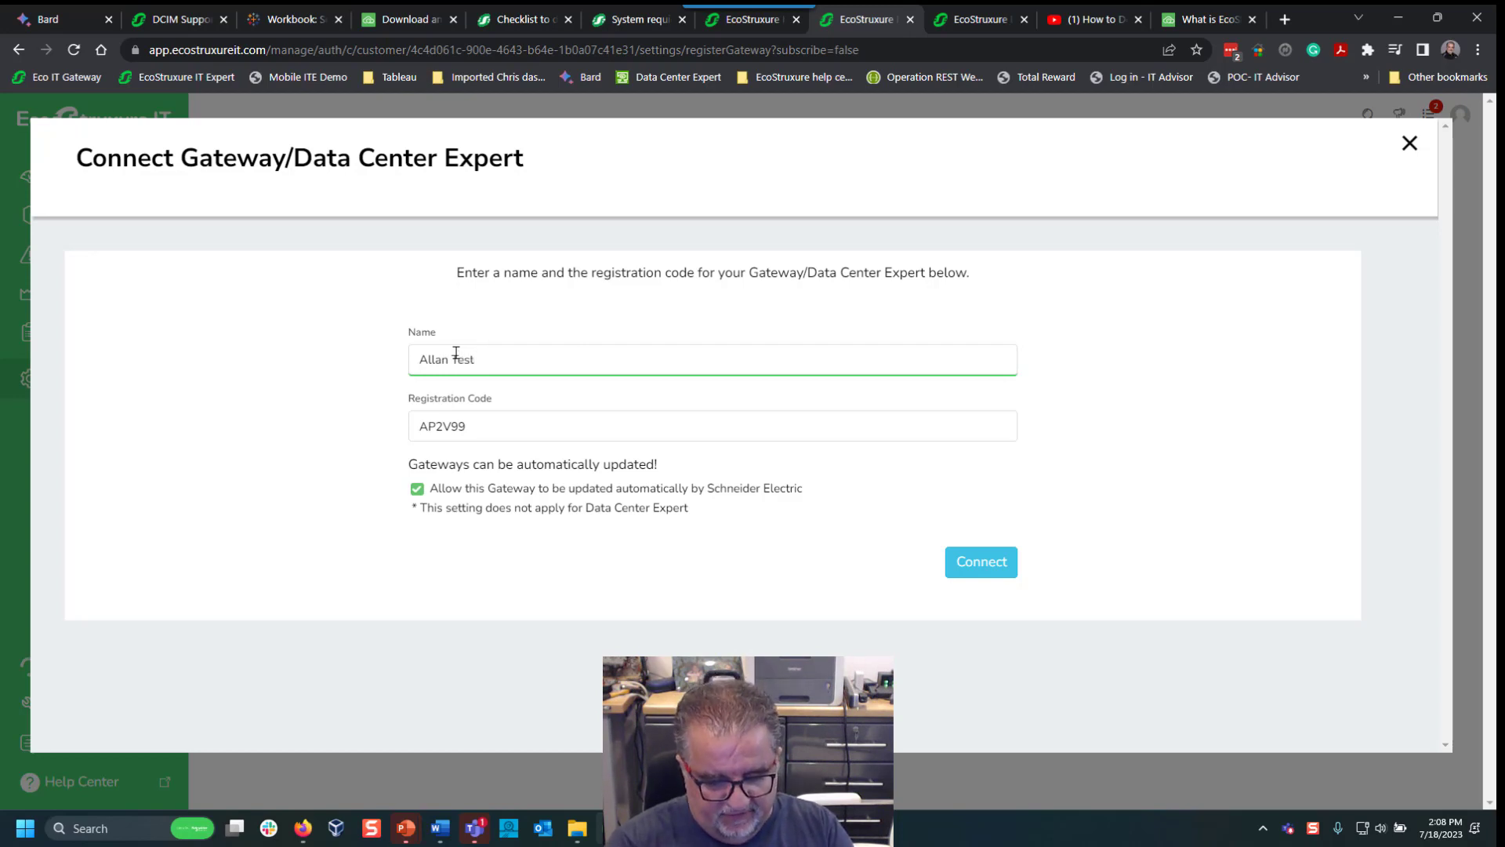
text(Gateway)
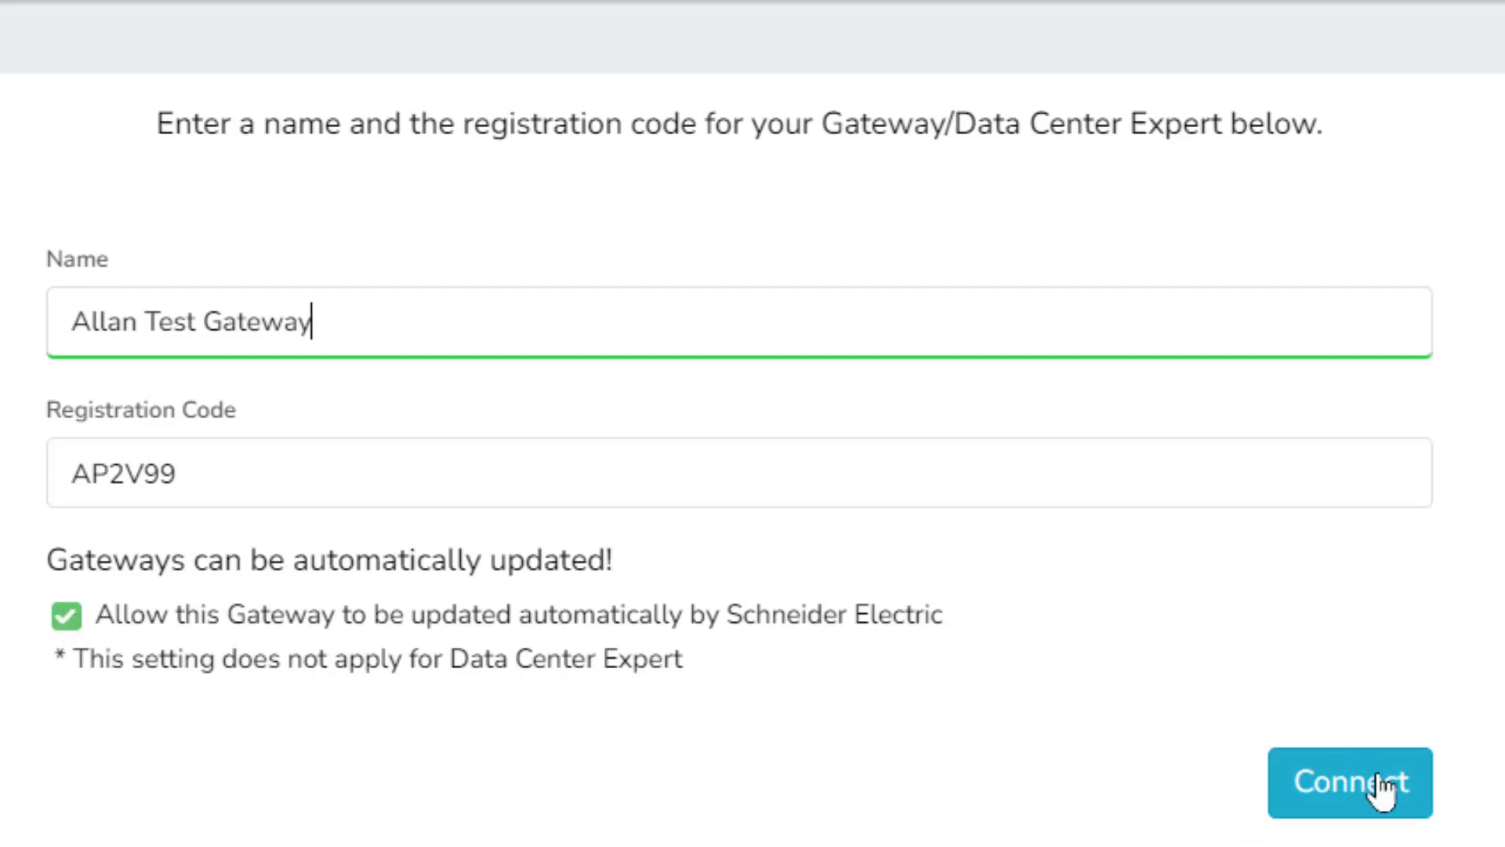
click(1294, 790)
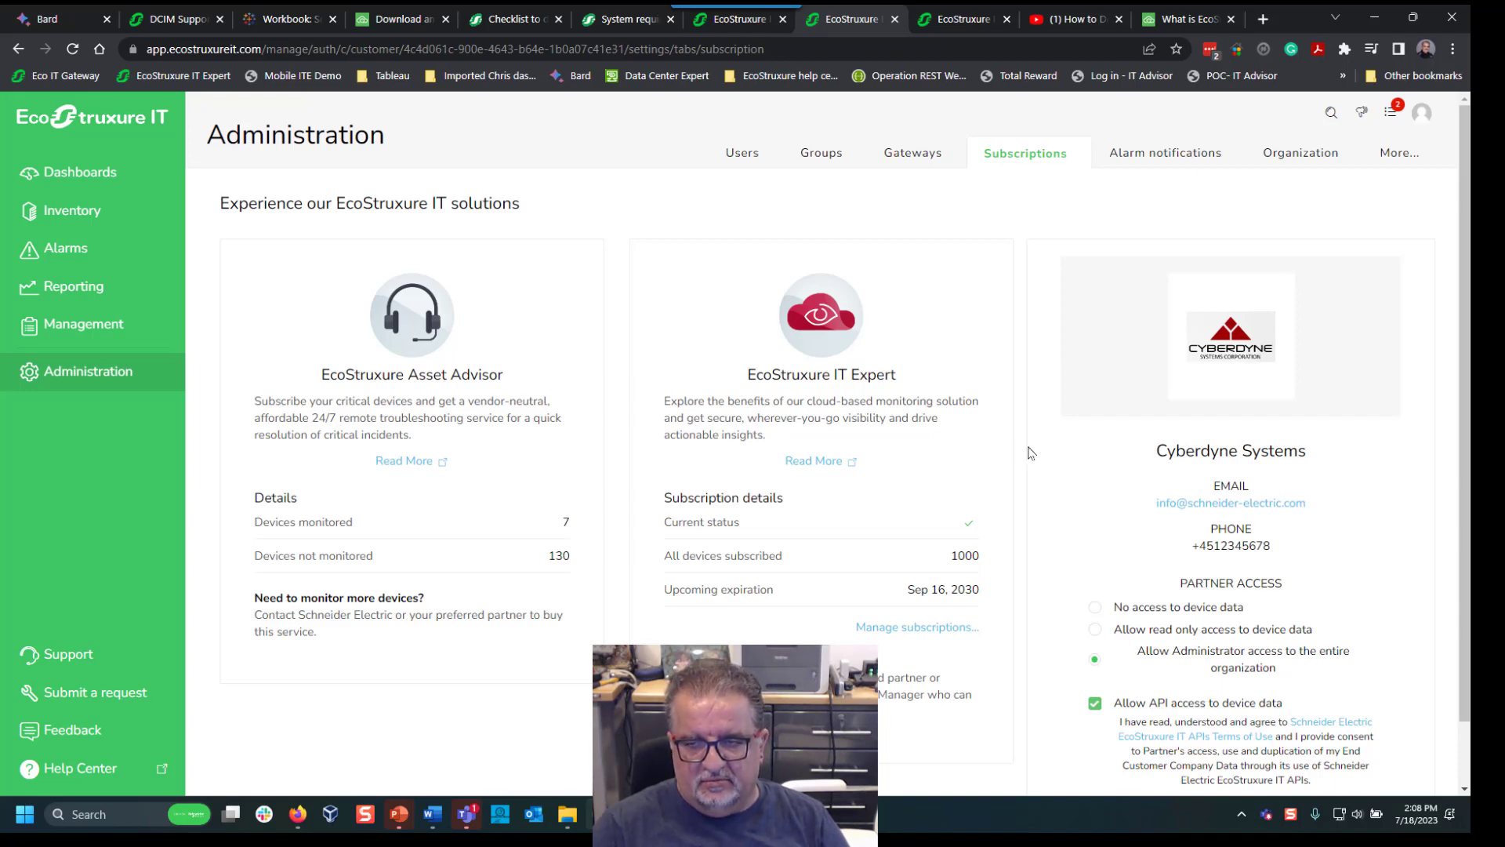
Review the organization's EcoStruxure IT subscription details and return to the local gateway's Cloud Connectivity page.
scroll(1030, 453, down, 1)
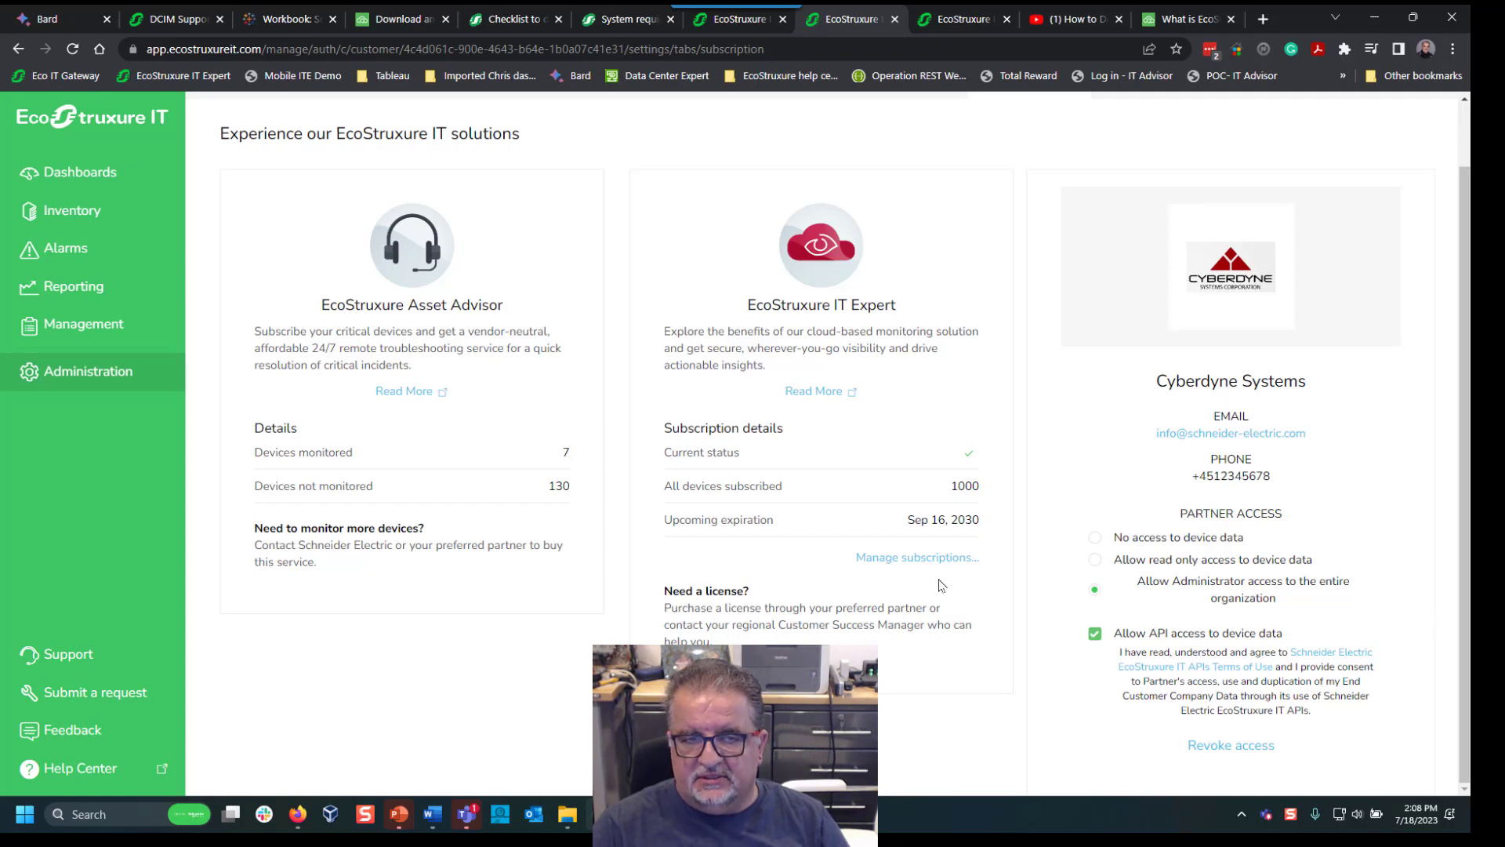
scroll(341, 585, up, 1)
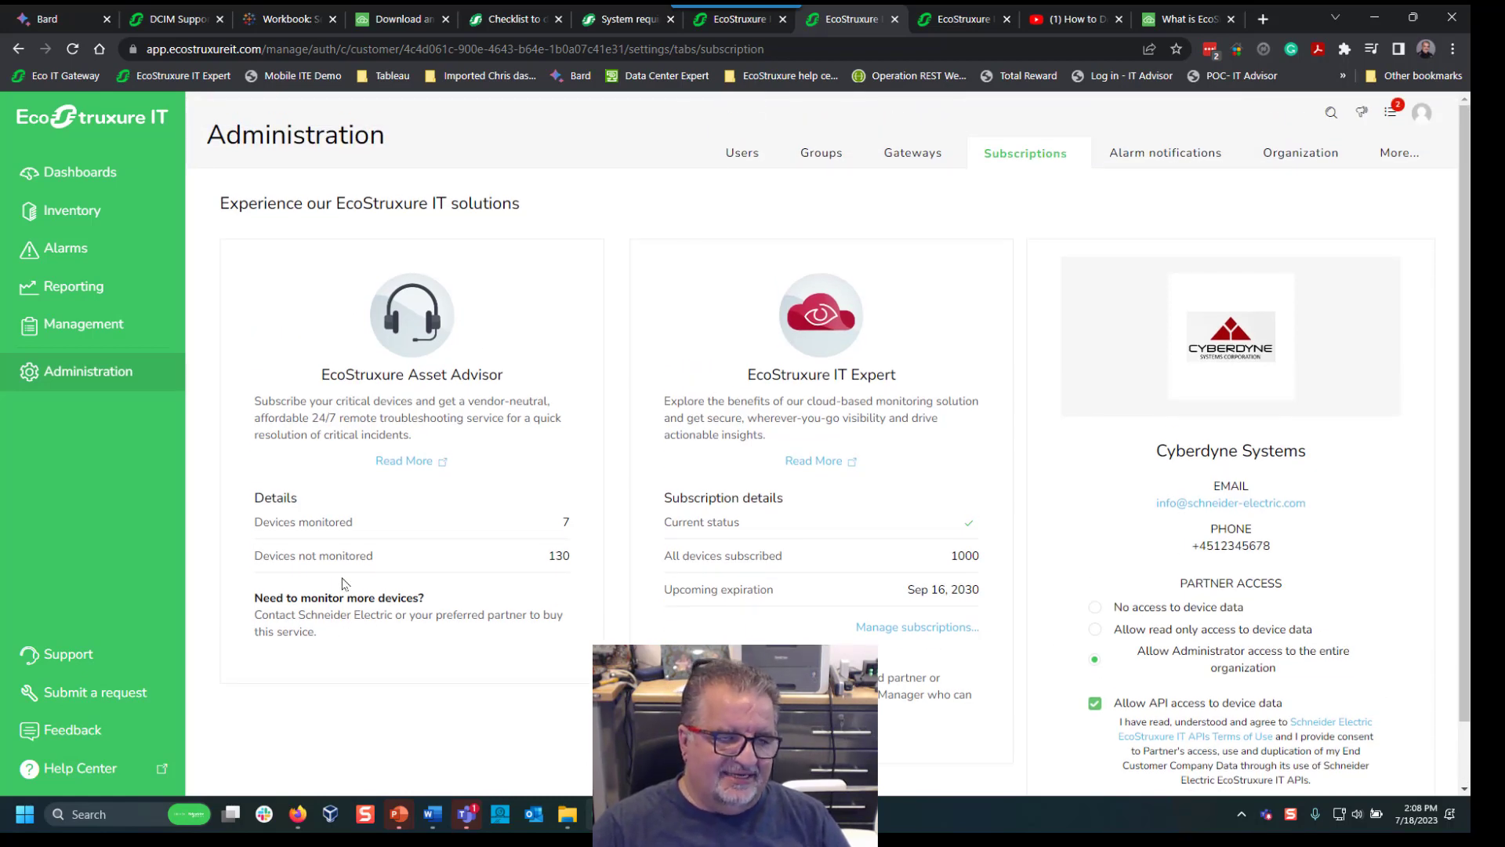
click(713, 29)
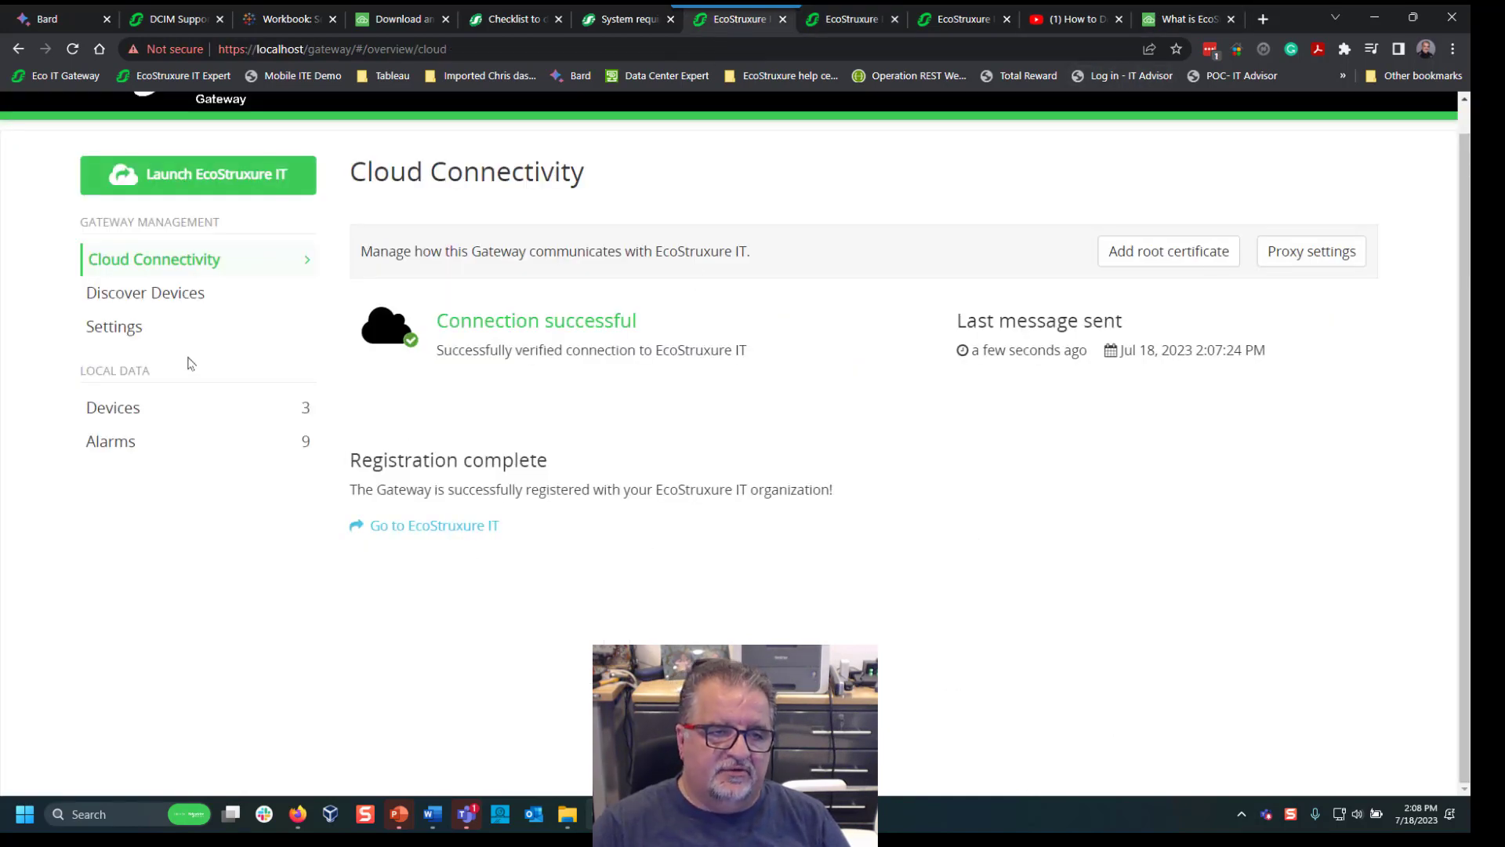
Review the gateway's administrators, trust store, advanced settings and version details, and return to its device credentials.
click(178, 305)
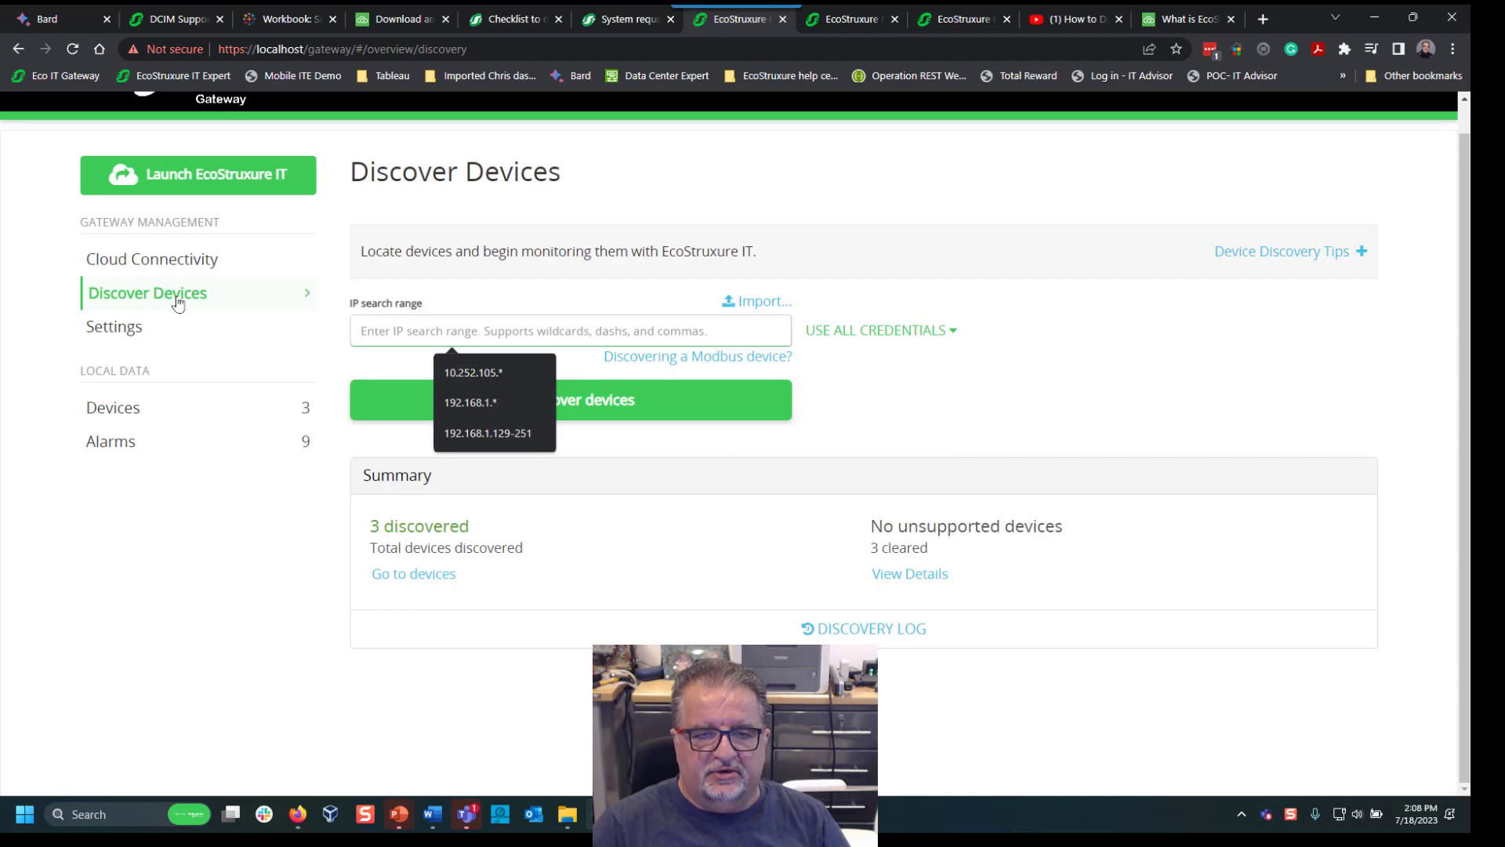
click(122, 328)
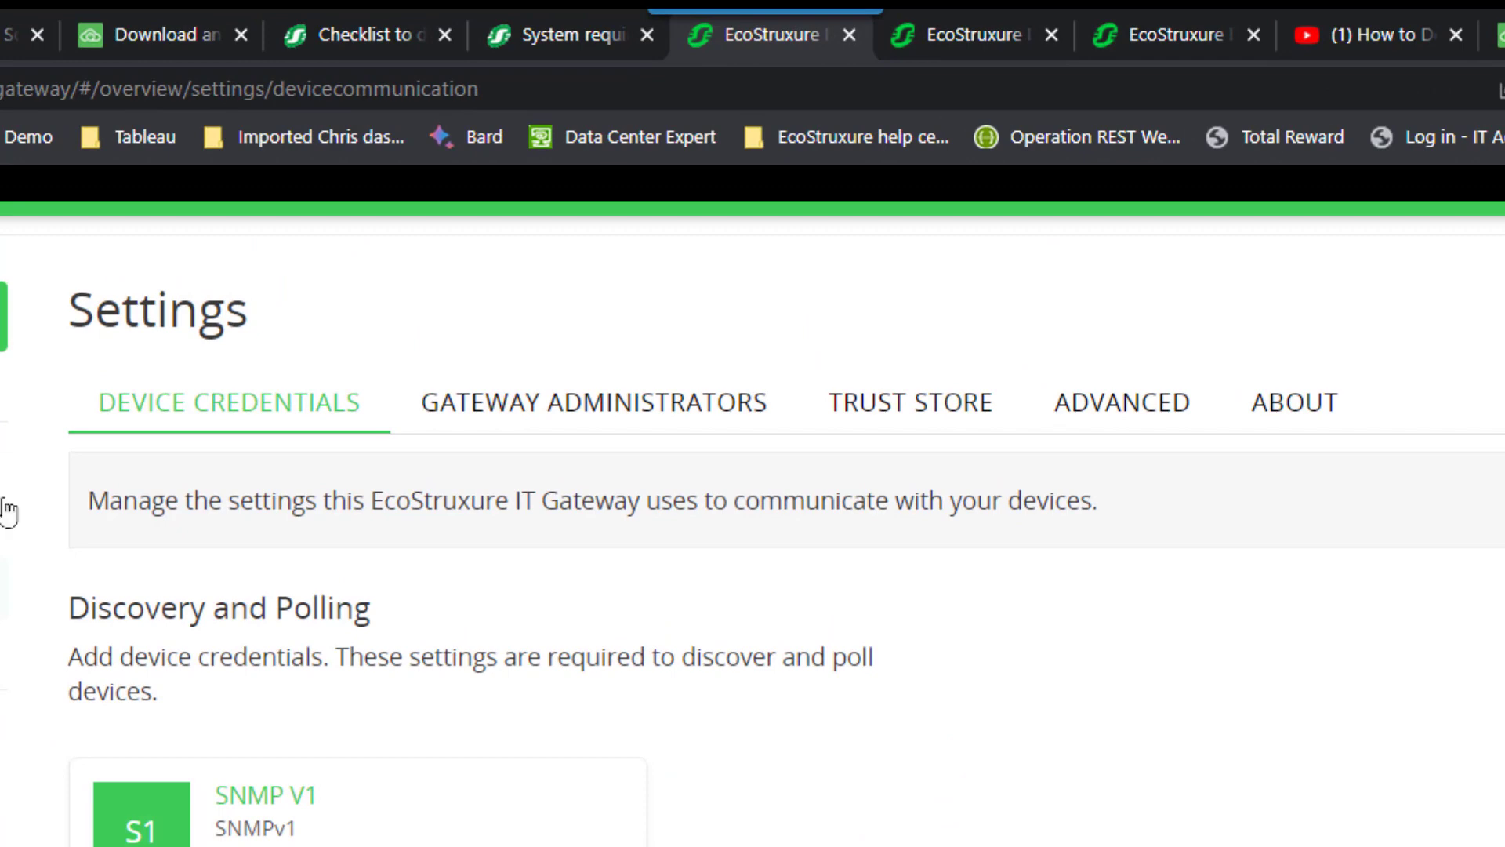
click(620, 414)
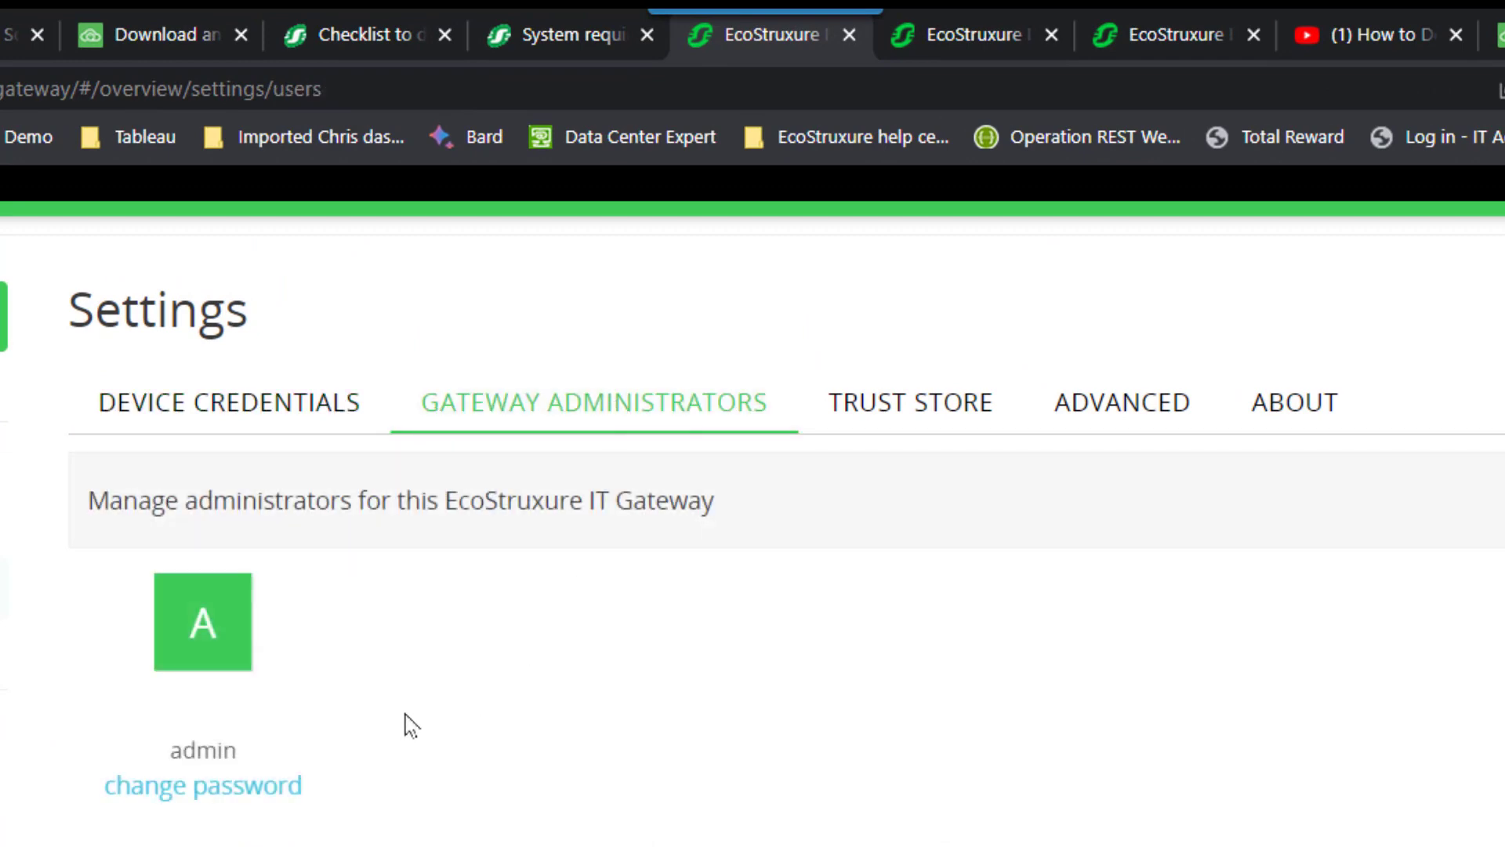
click(900, 410)
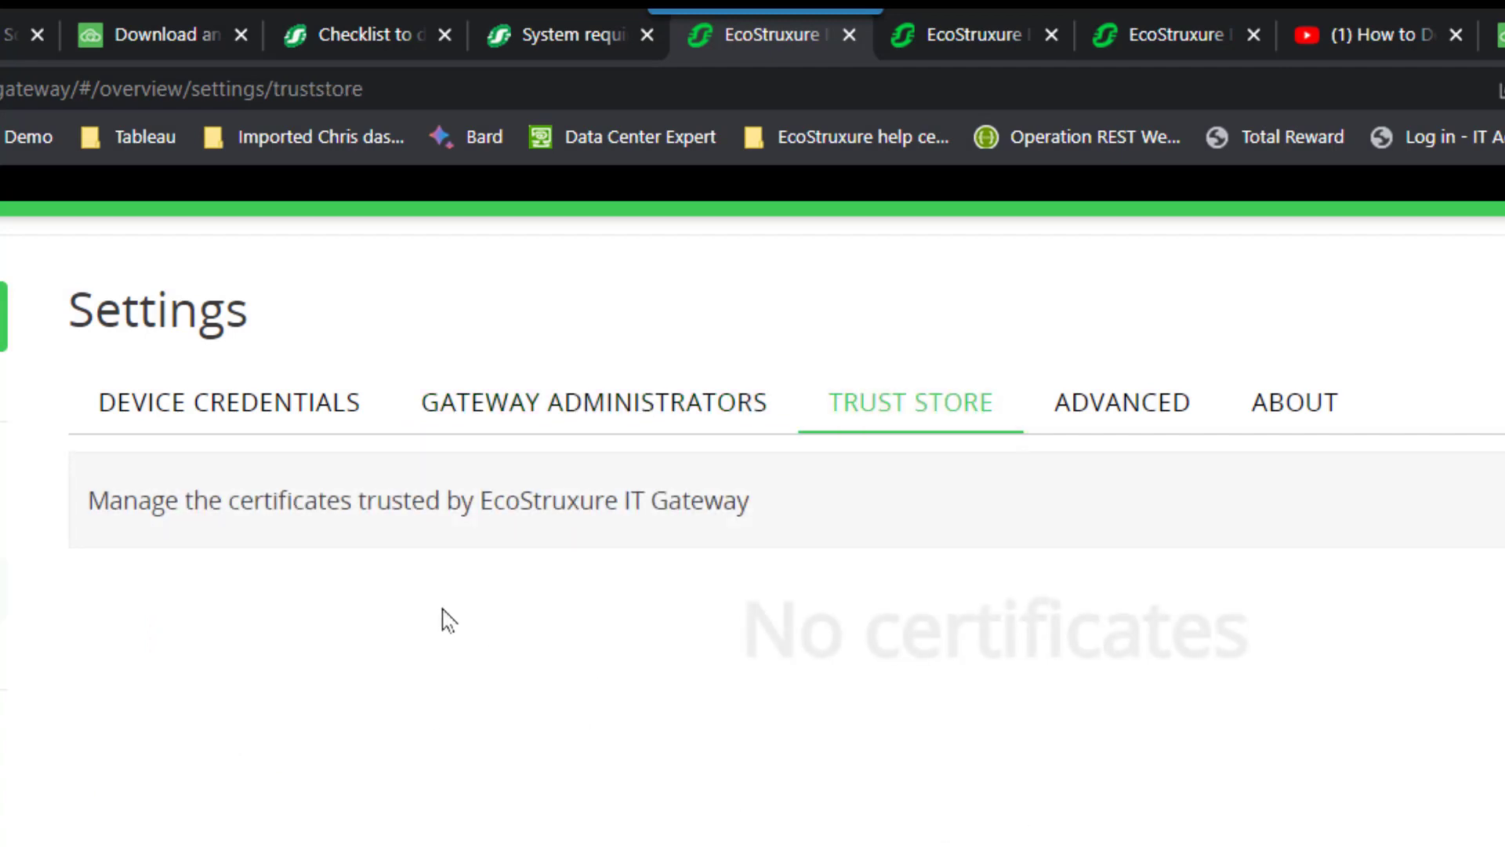
click(1126, 427)
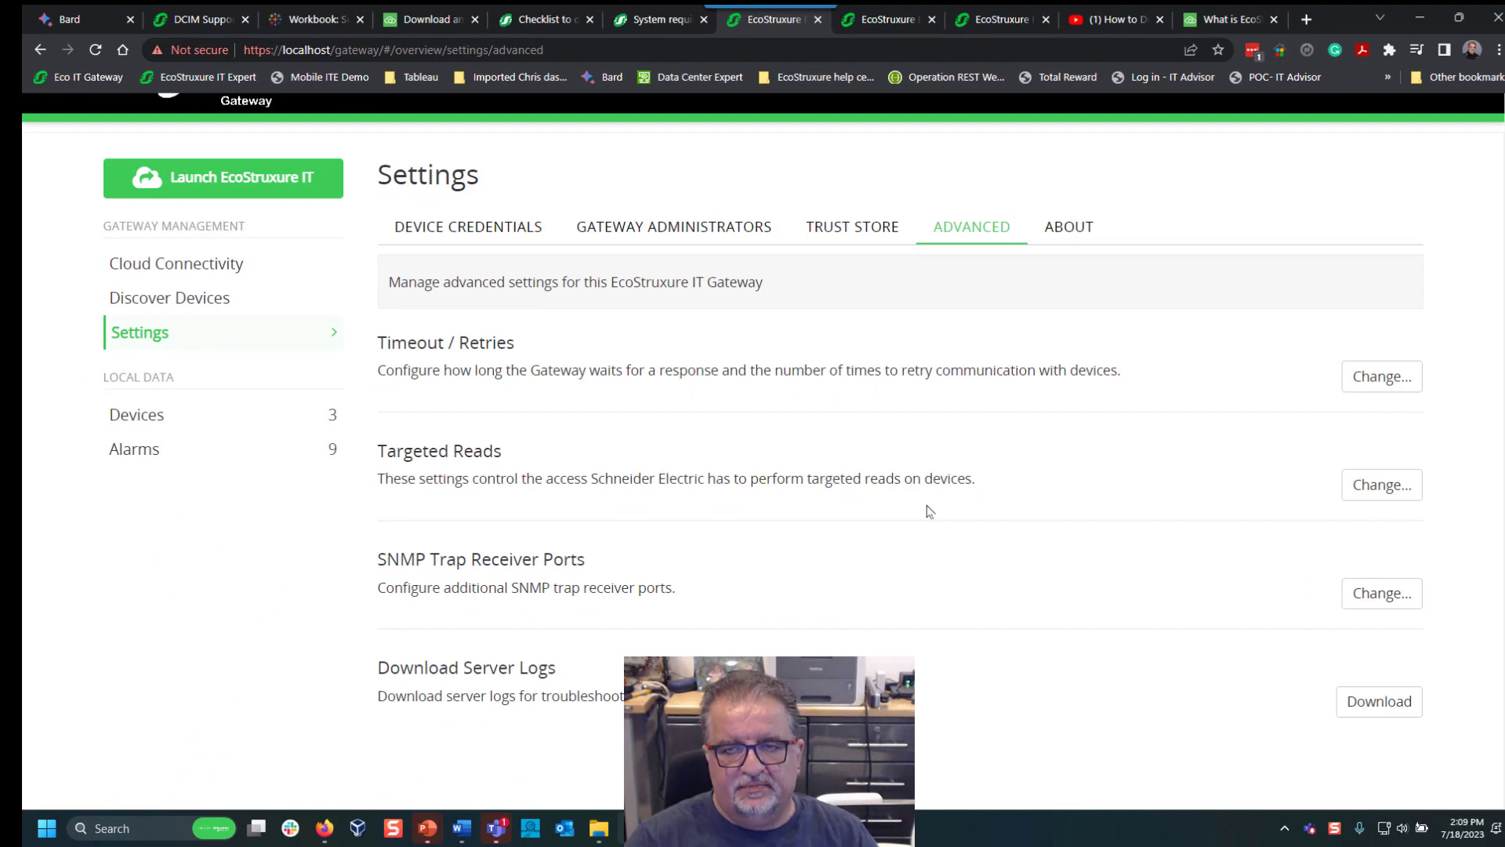
click(1068, 229)
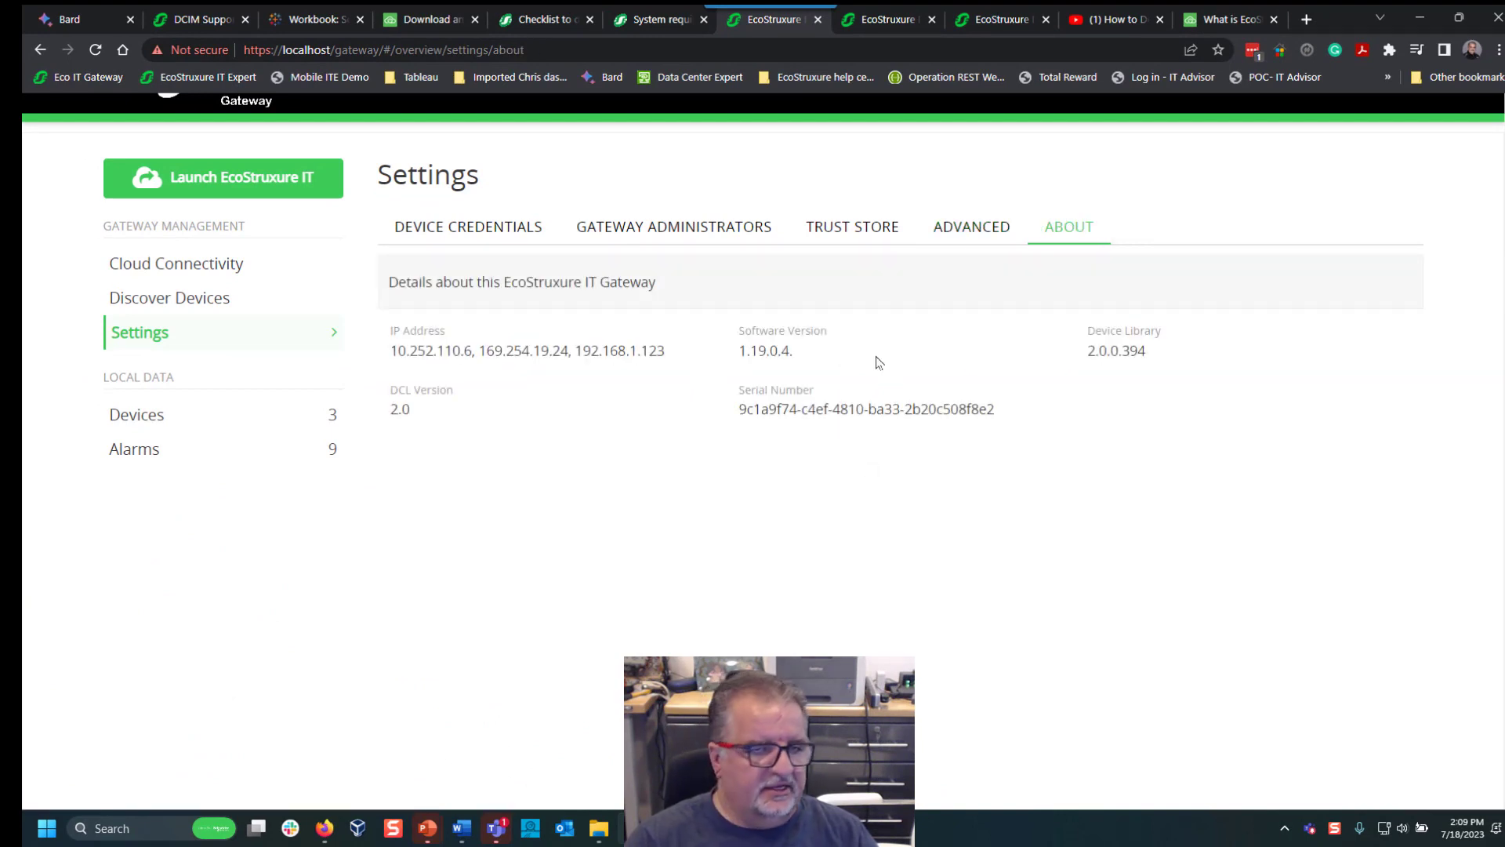
click(467, 235)
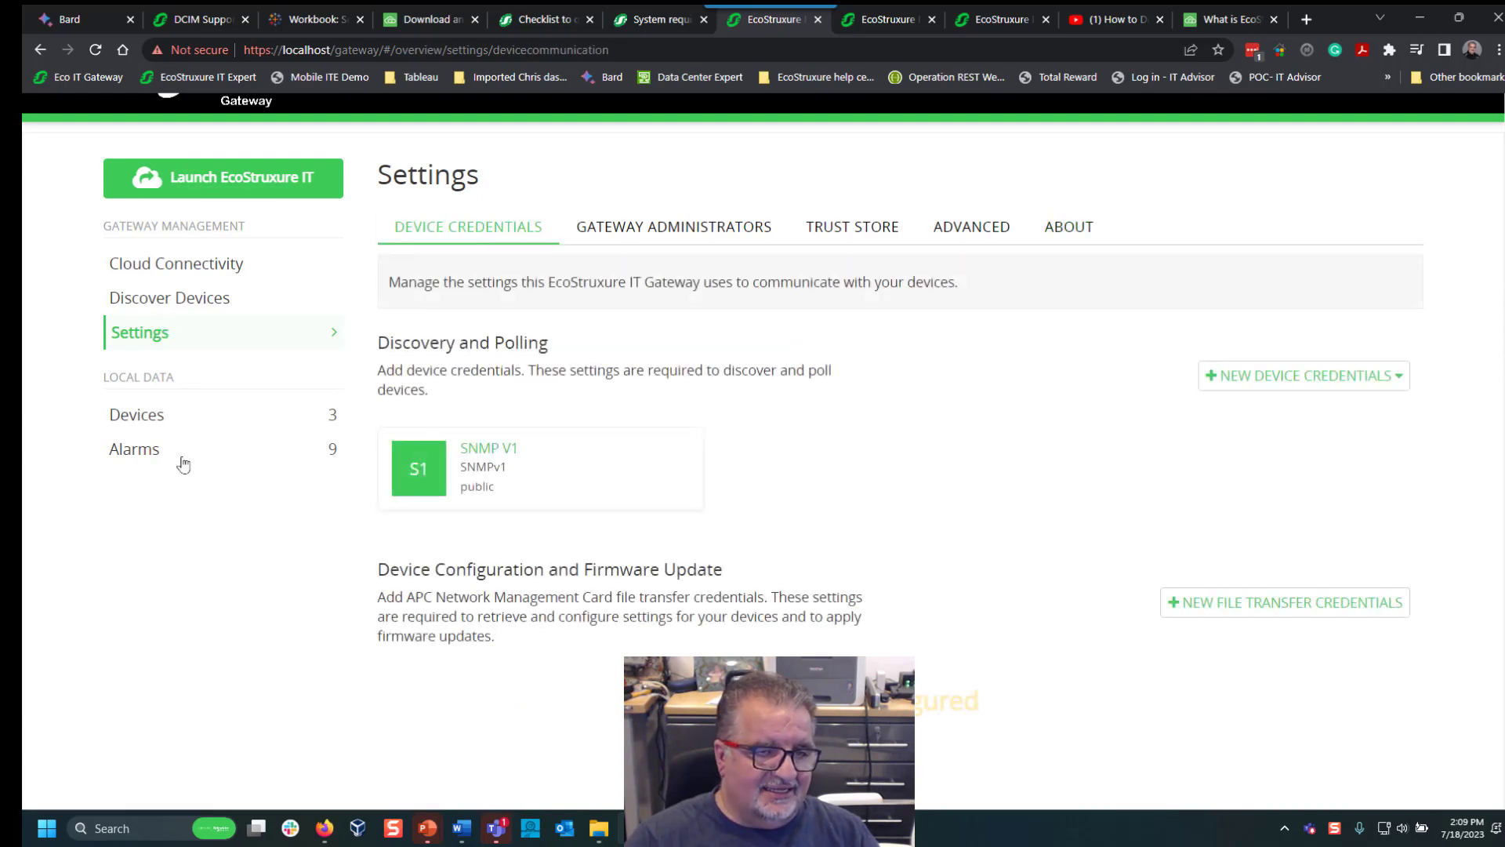
View the option for discovering devices from an imported IP address list, and close it without choosing a file.
click(192, 297)
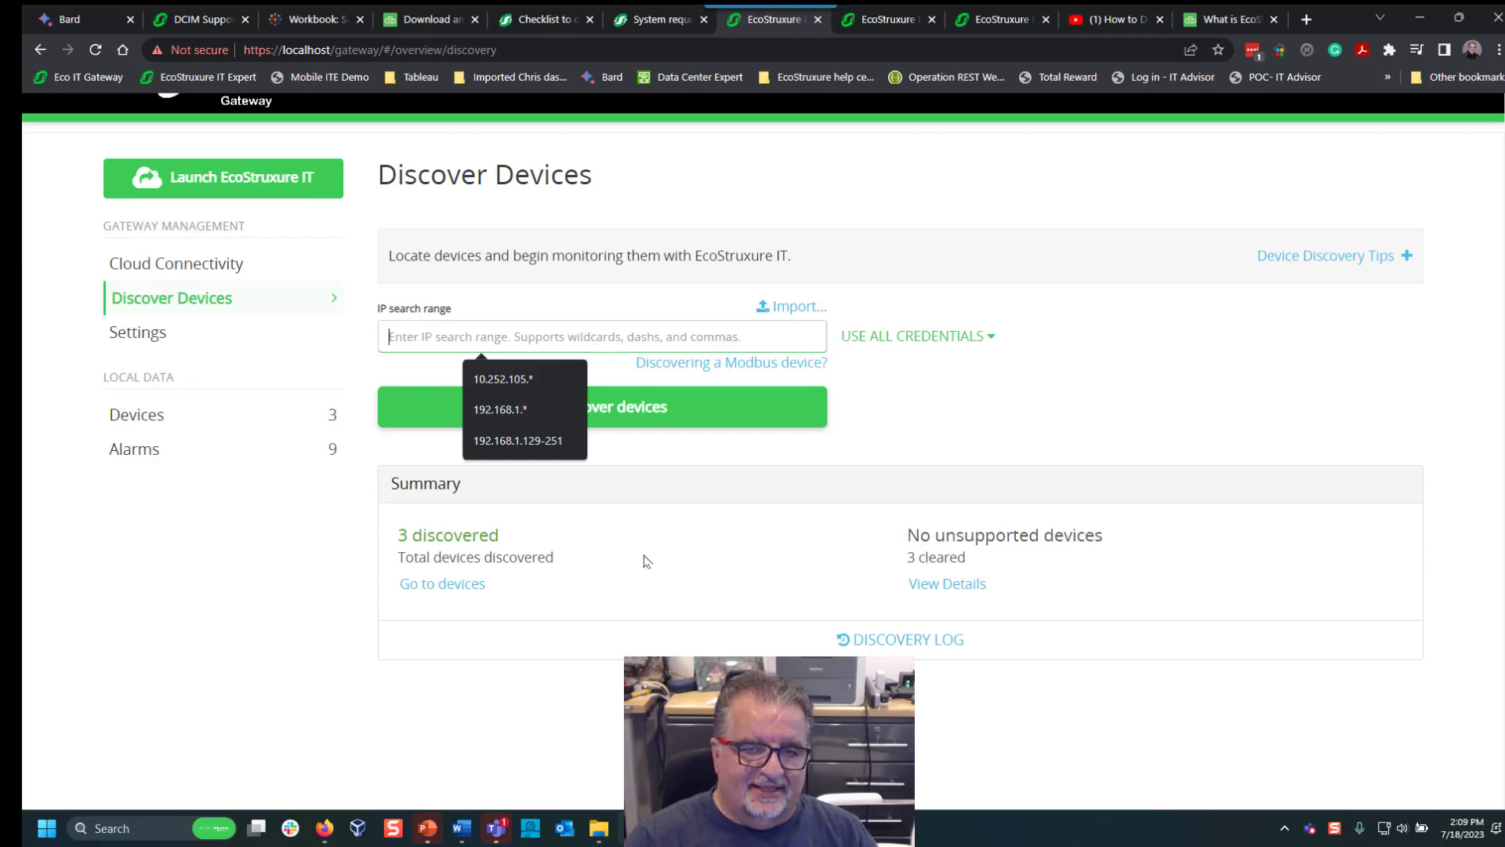
click(694, 452)
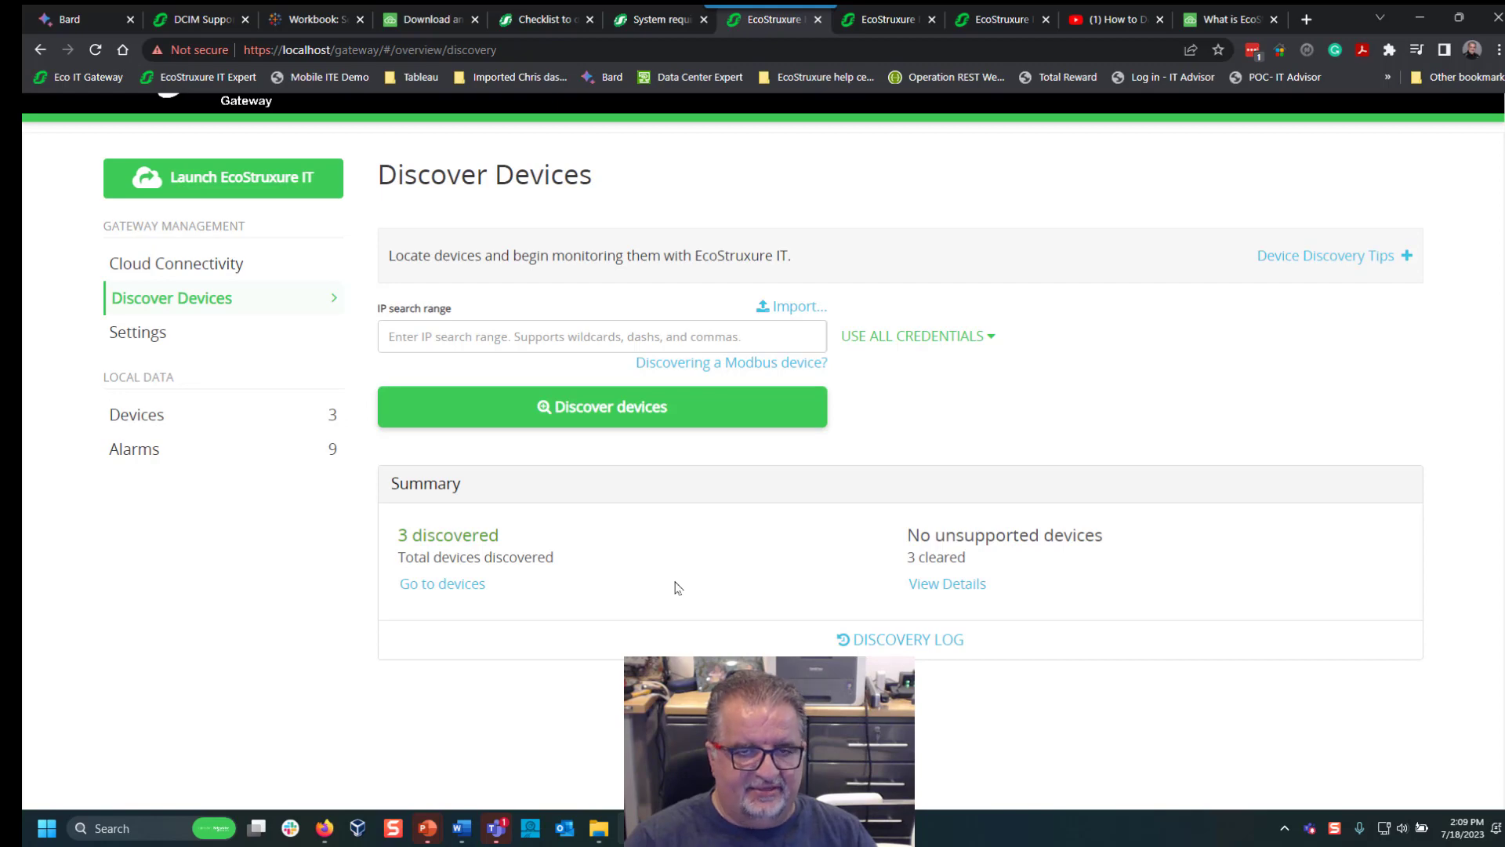
click(794, 306)
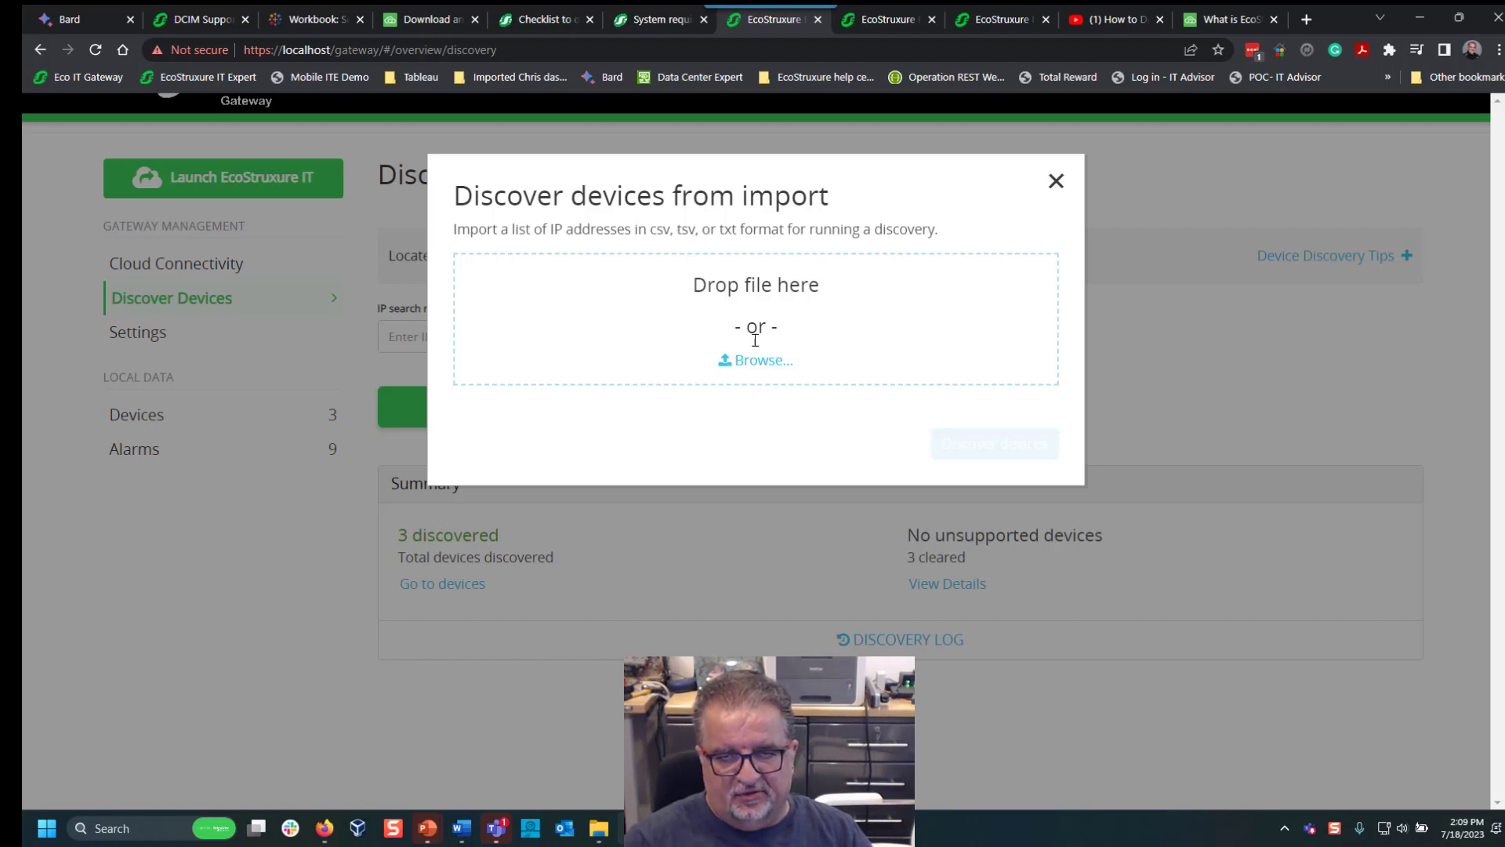
click(1059, 181)
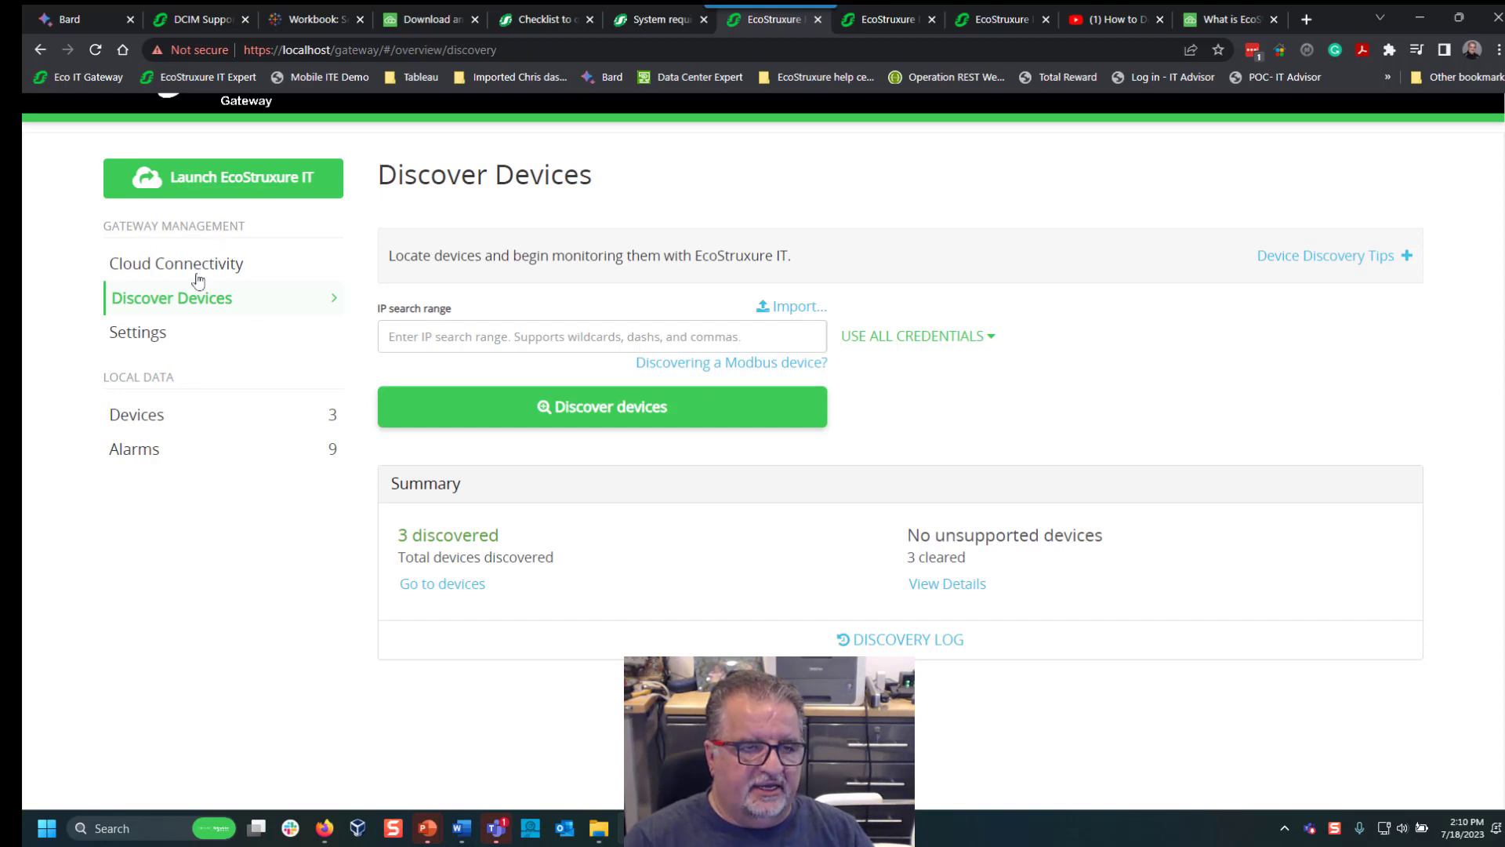
Check which device credential types and file transfer credential types the gateway settings offer, without adding any.
click(148, 334)
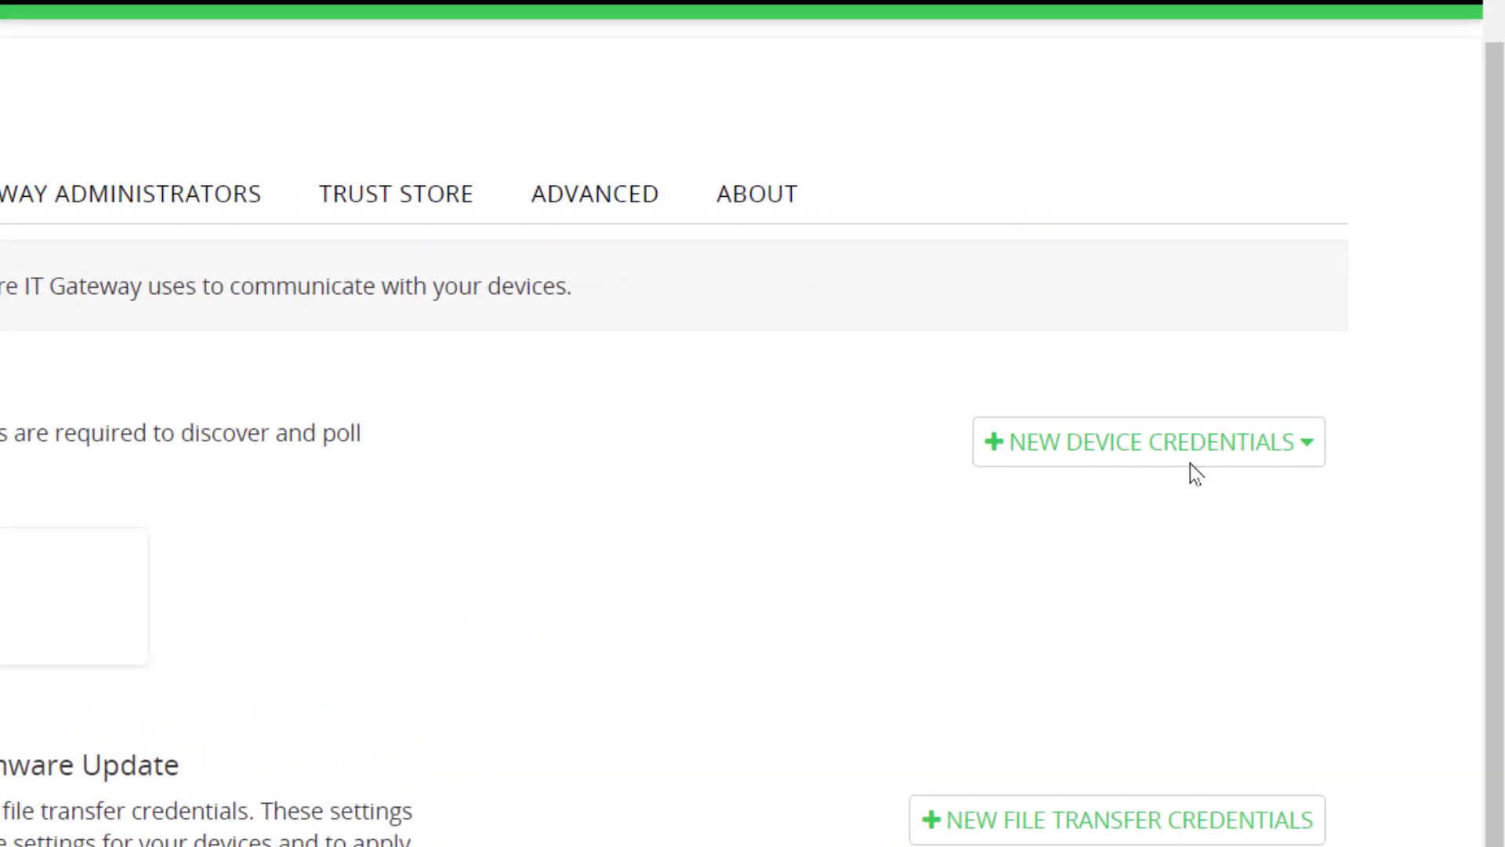
click(1211, 446)
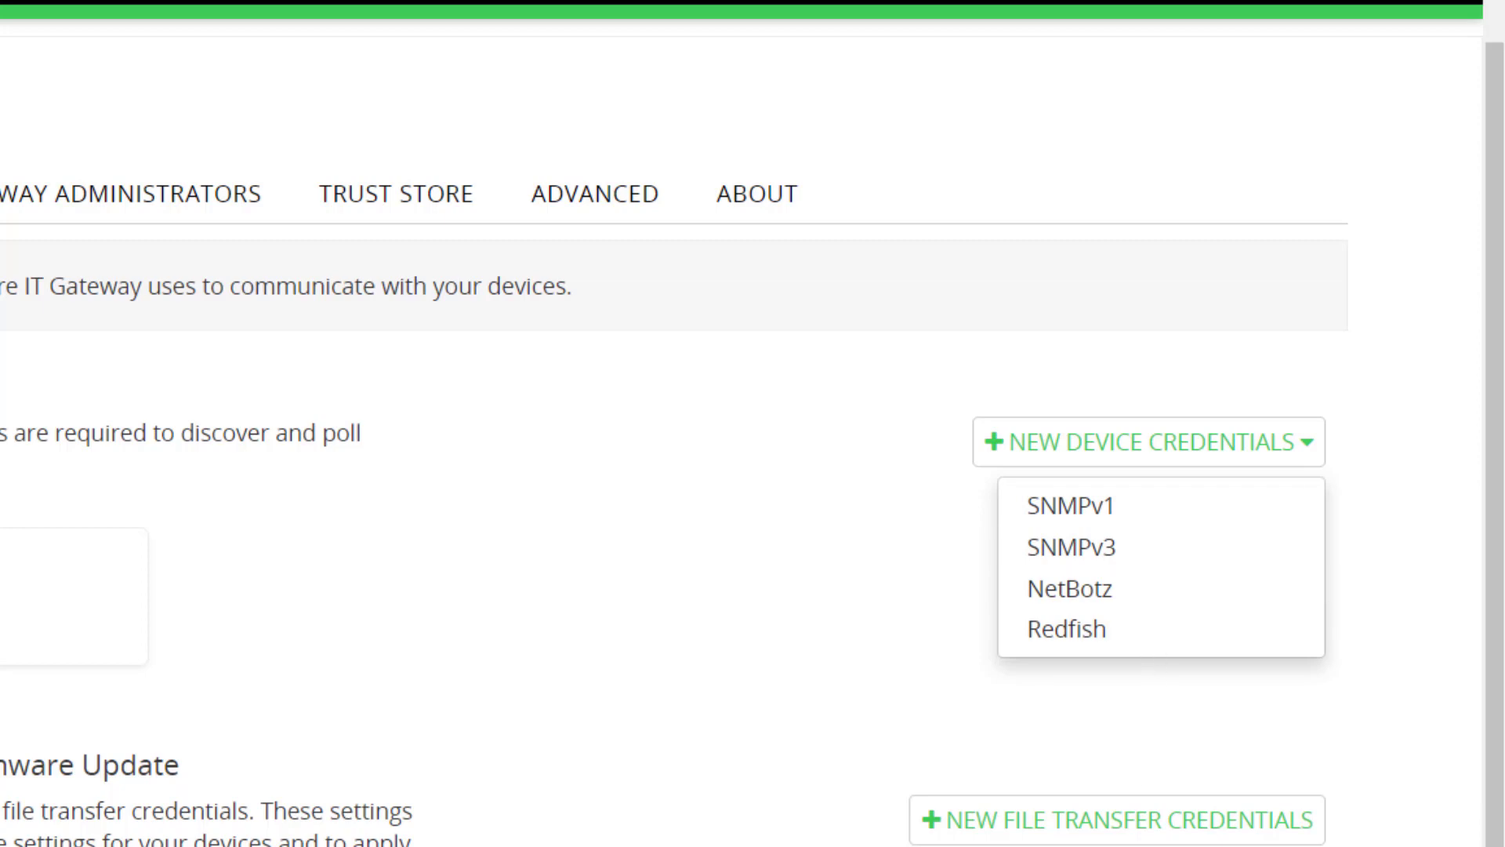
click(1125, 833)
scroll(97, 535, down, 4)
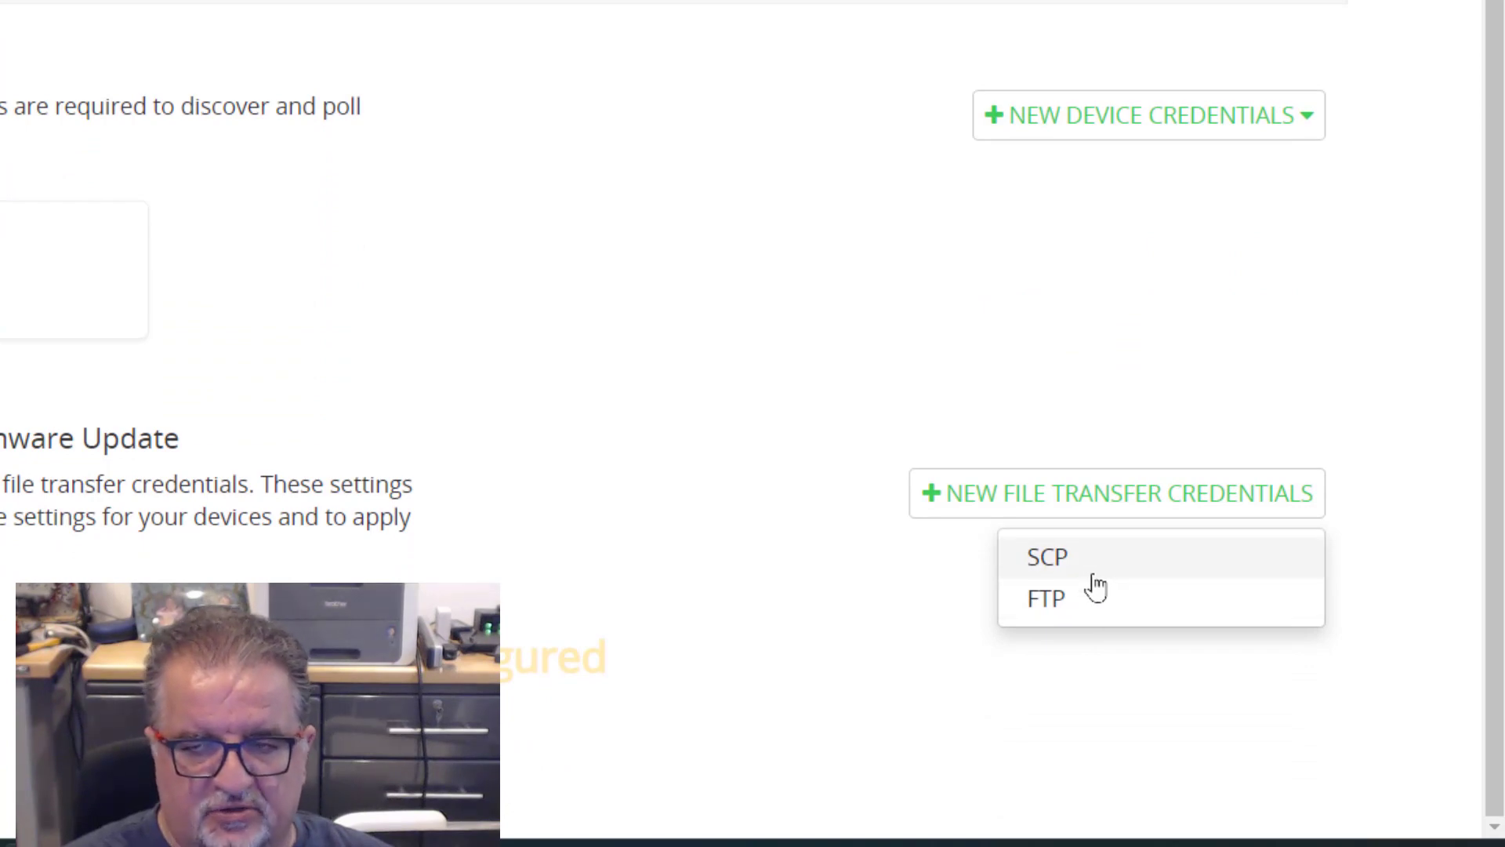
click(808, 649)
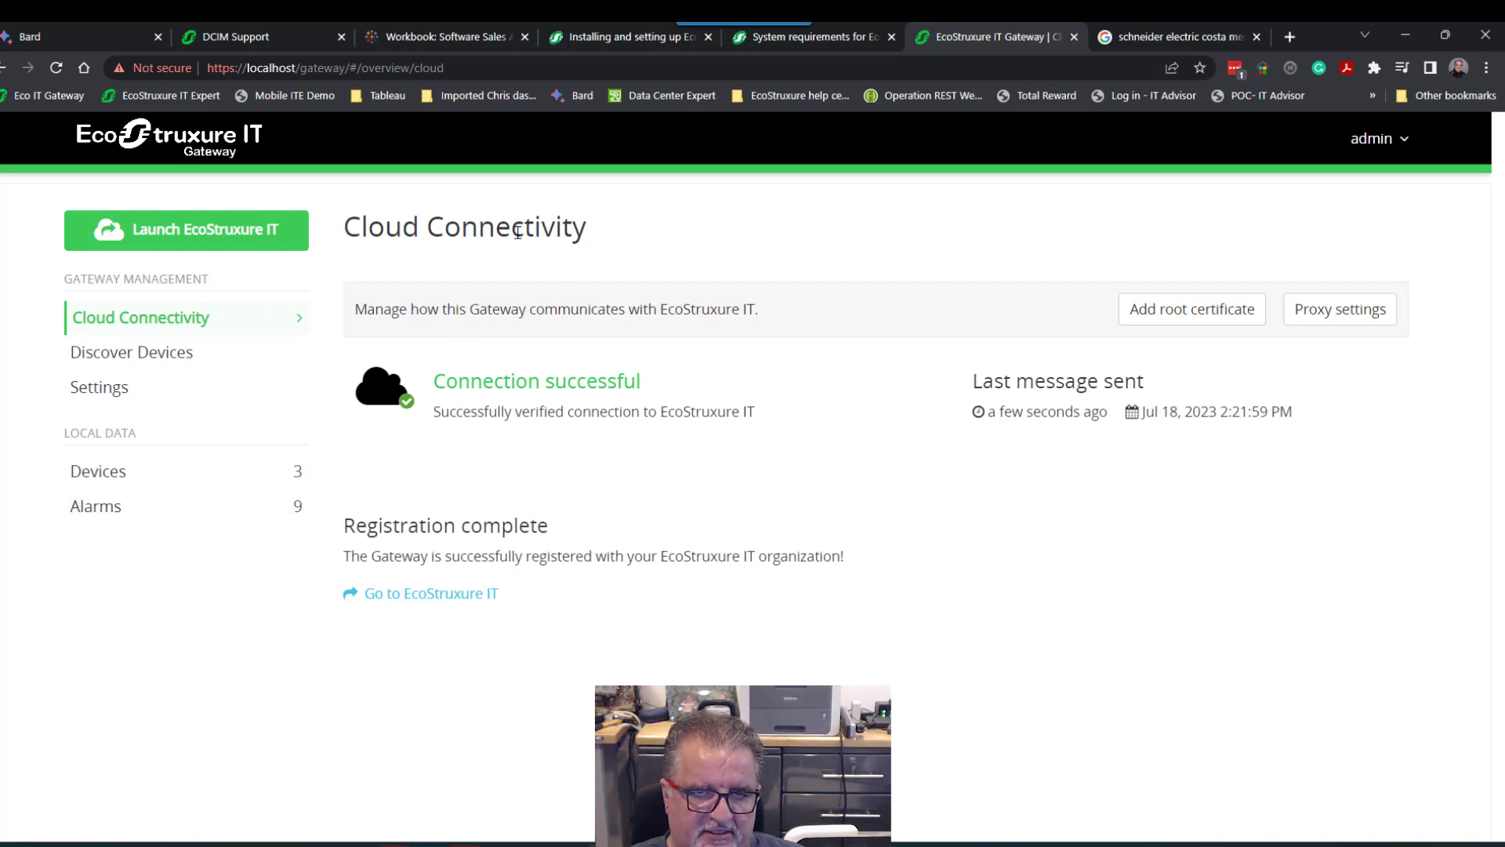
Go to EcoStruxure IT from the registered gateway and look through the device inventory for all locations.
click(430, 596)
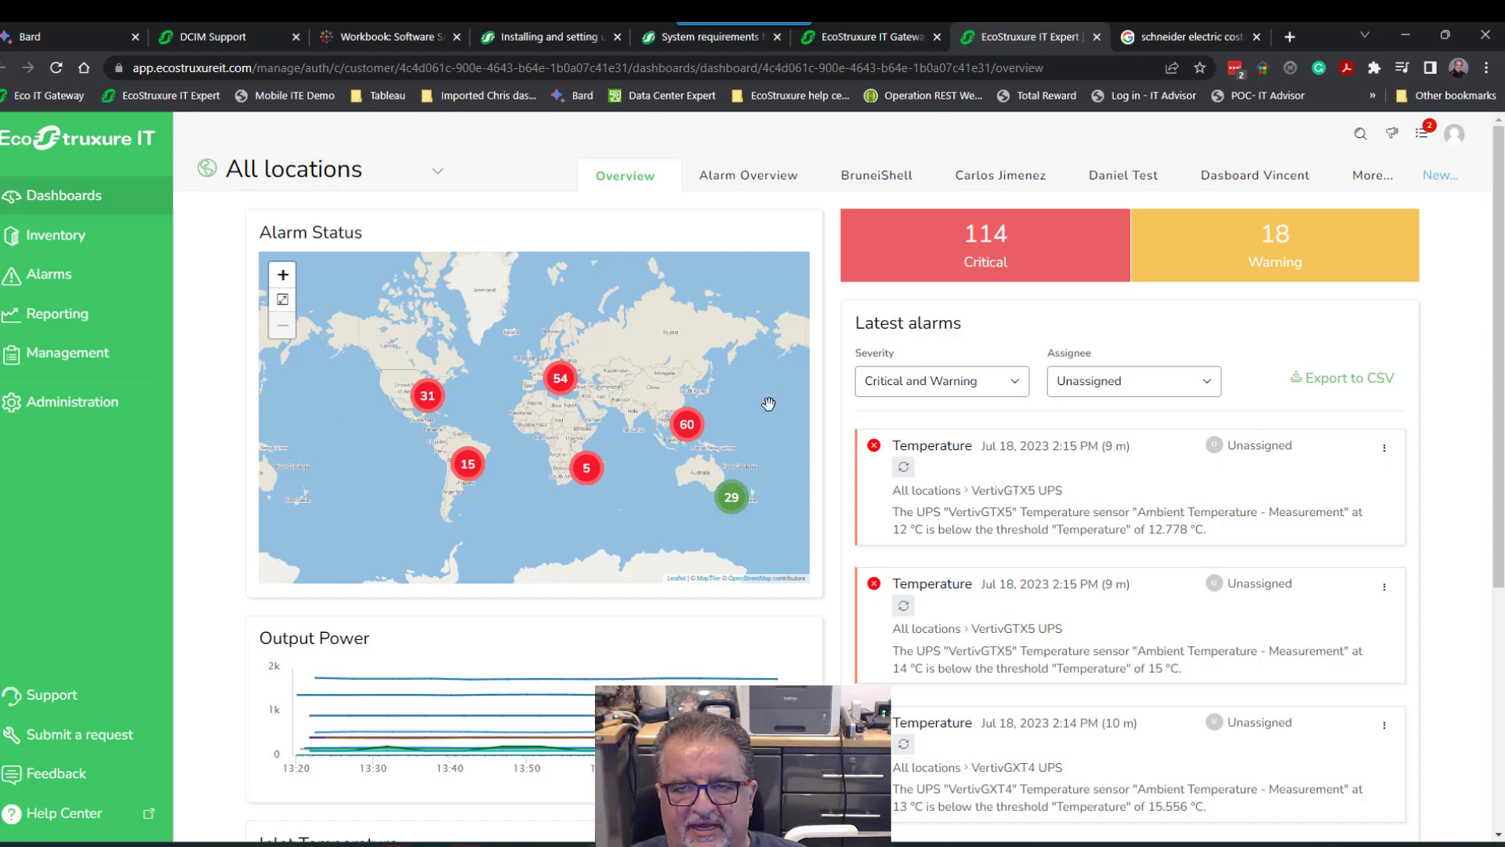
click(61, 235)
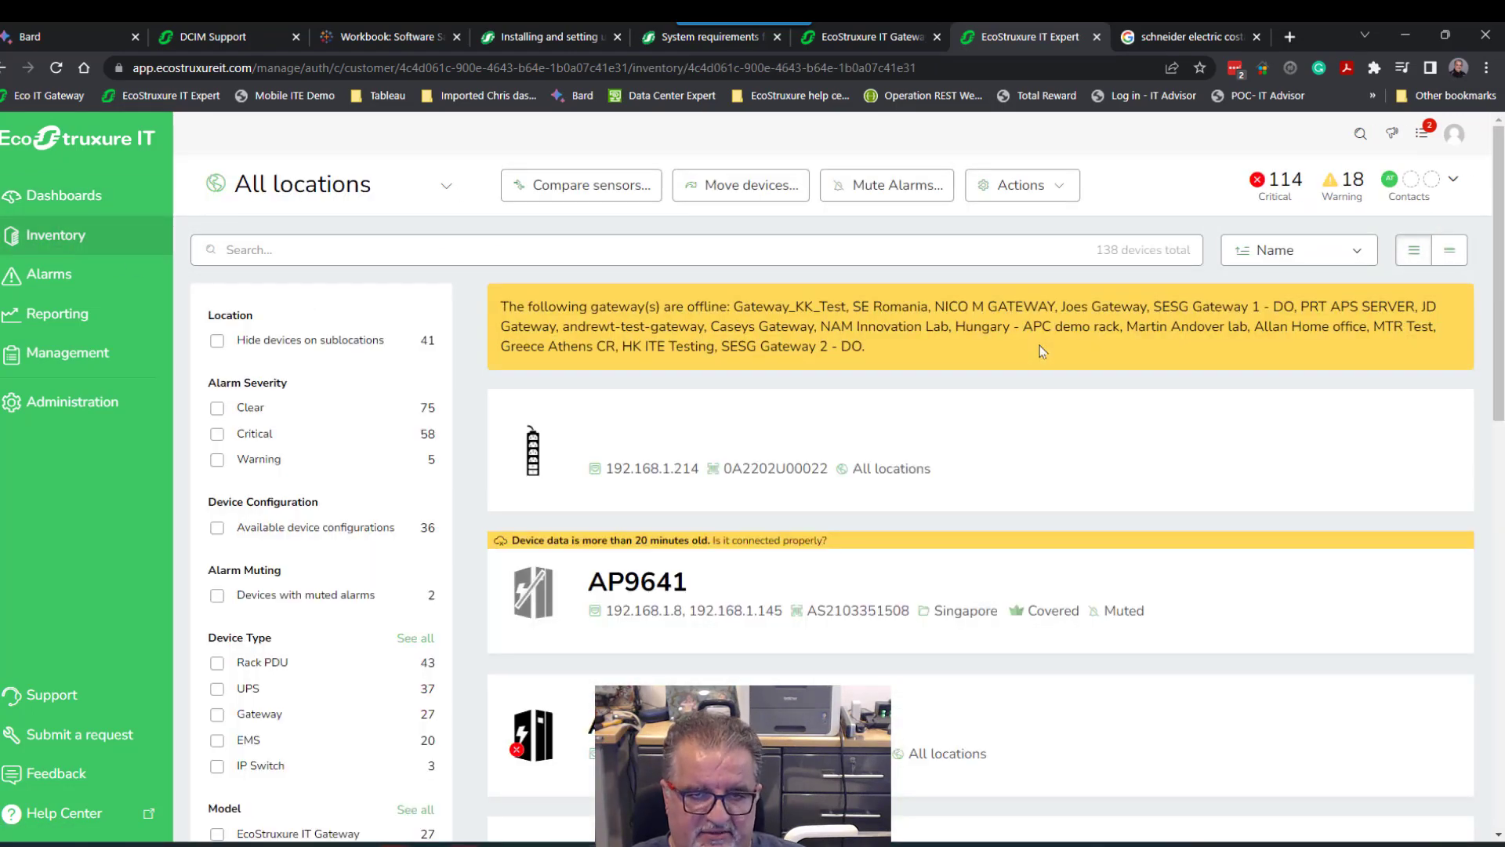
scroll(1042, 351, down, 3)
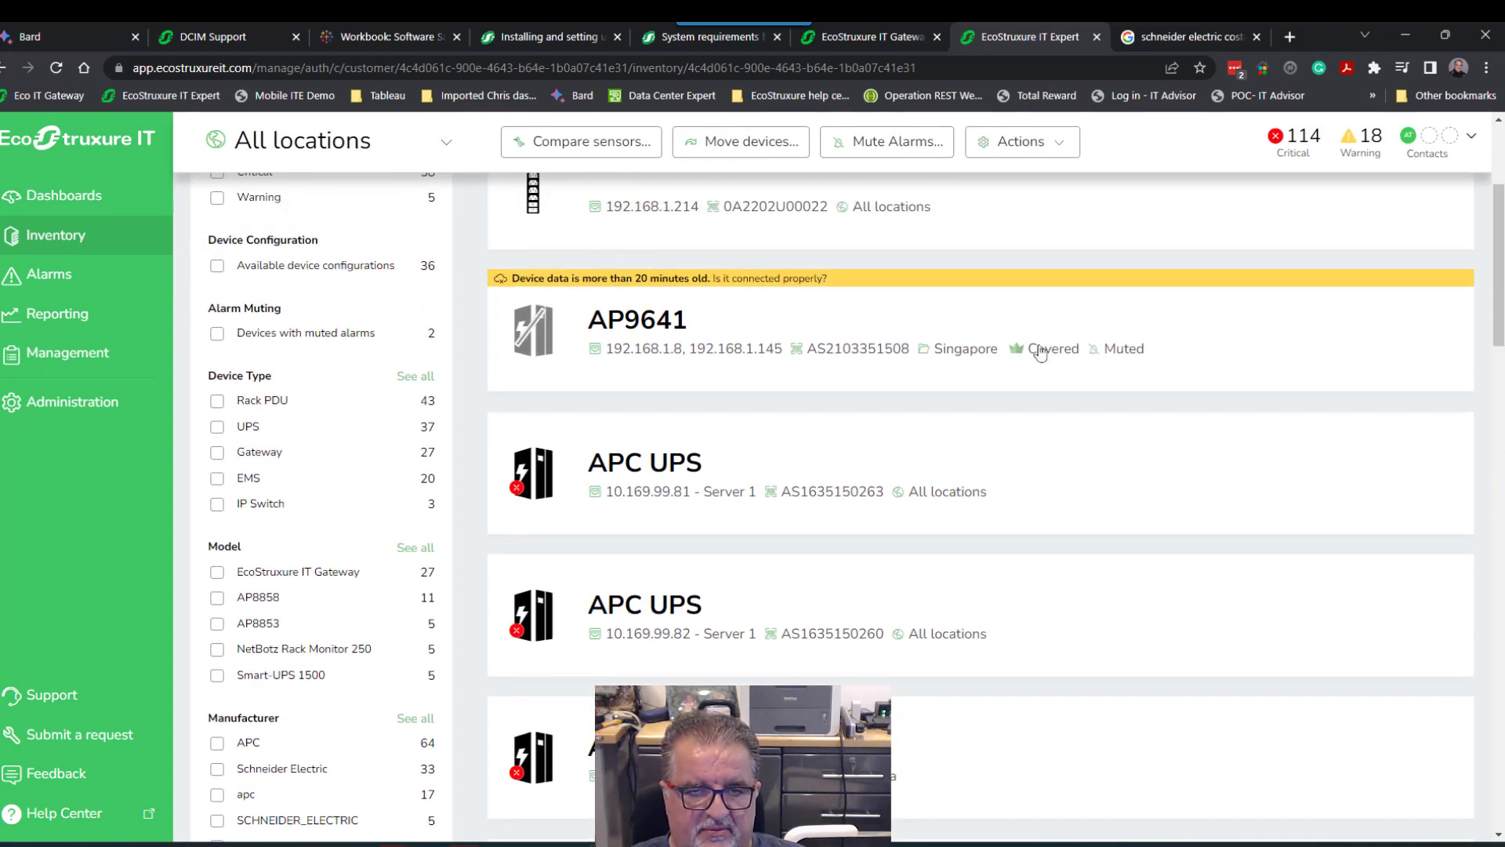
scroll(1042, 350, up, 3)
scroll(1042, 350, down, 1)
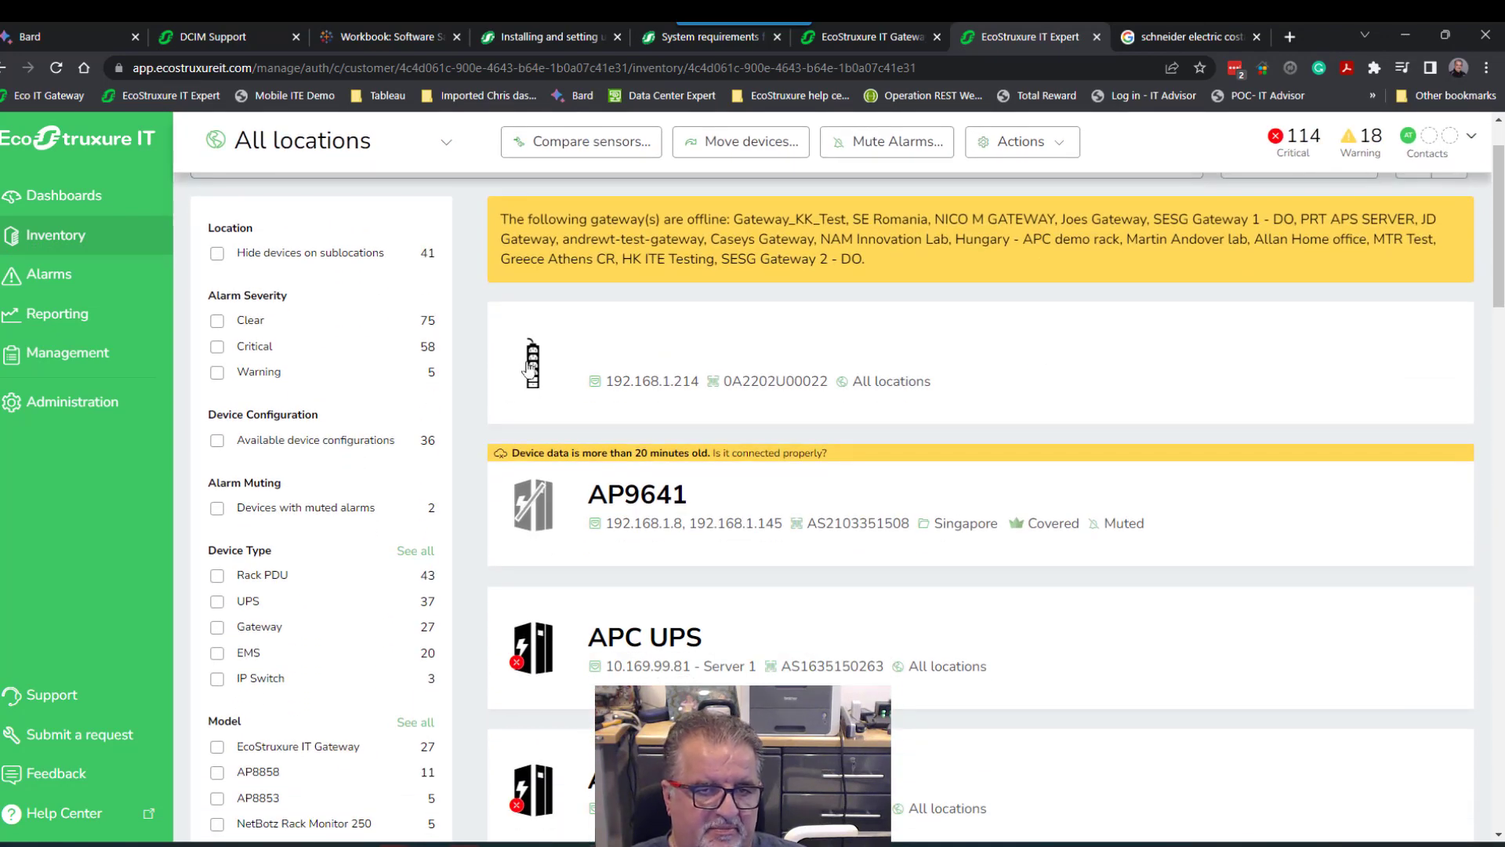
scroll(1011, 407, down, 15)
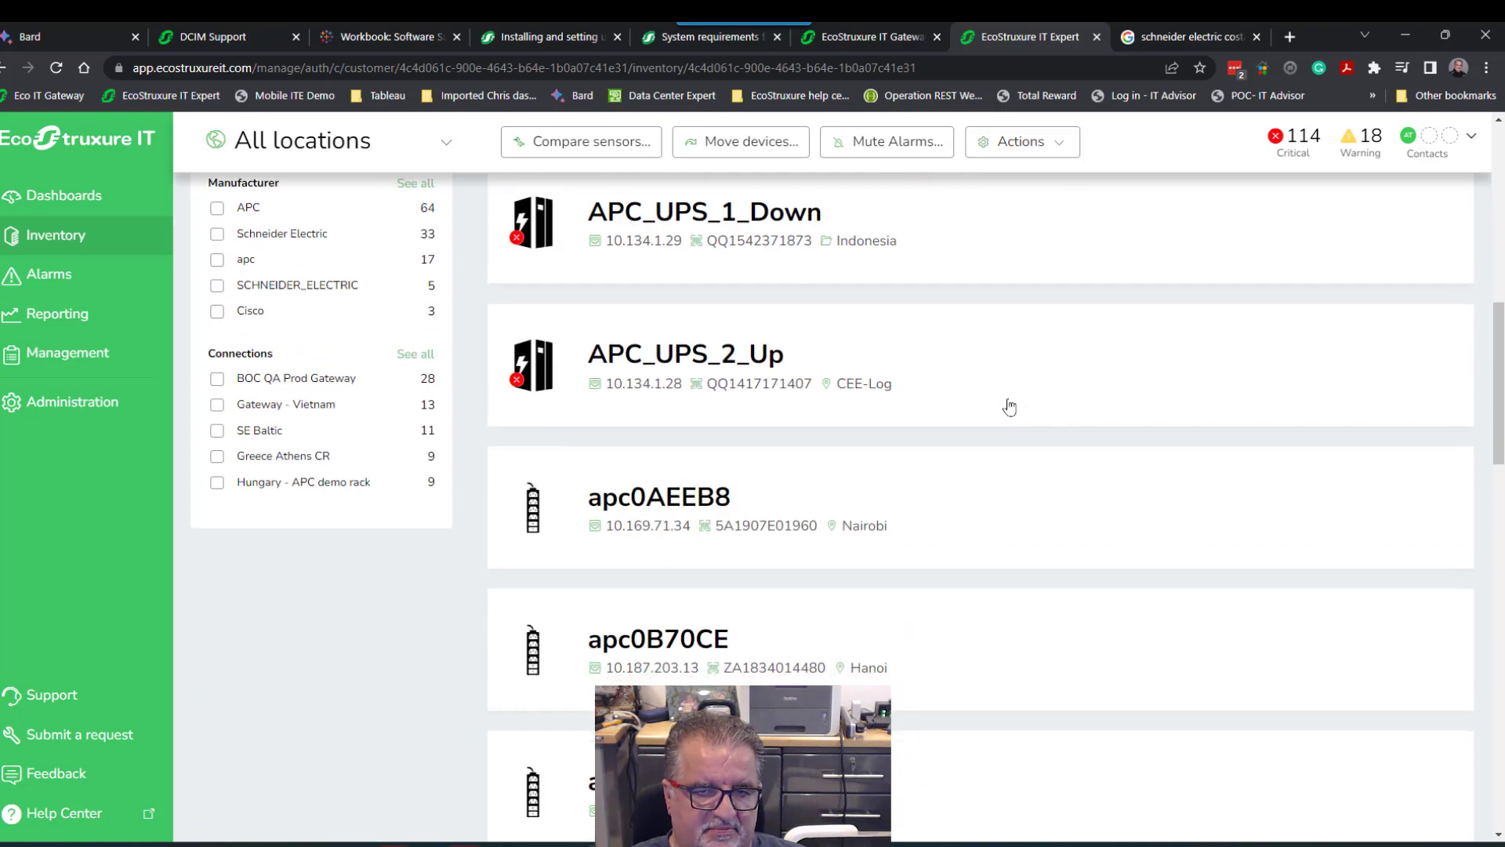
scroll(1017, 408, up, 15)
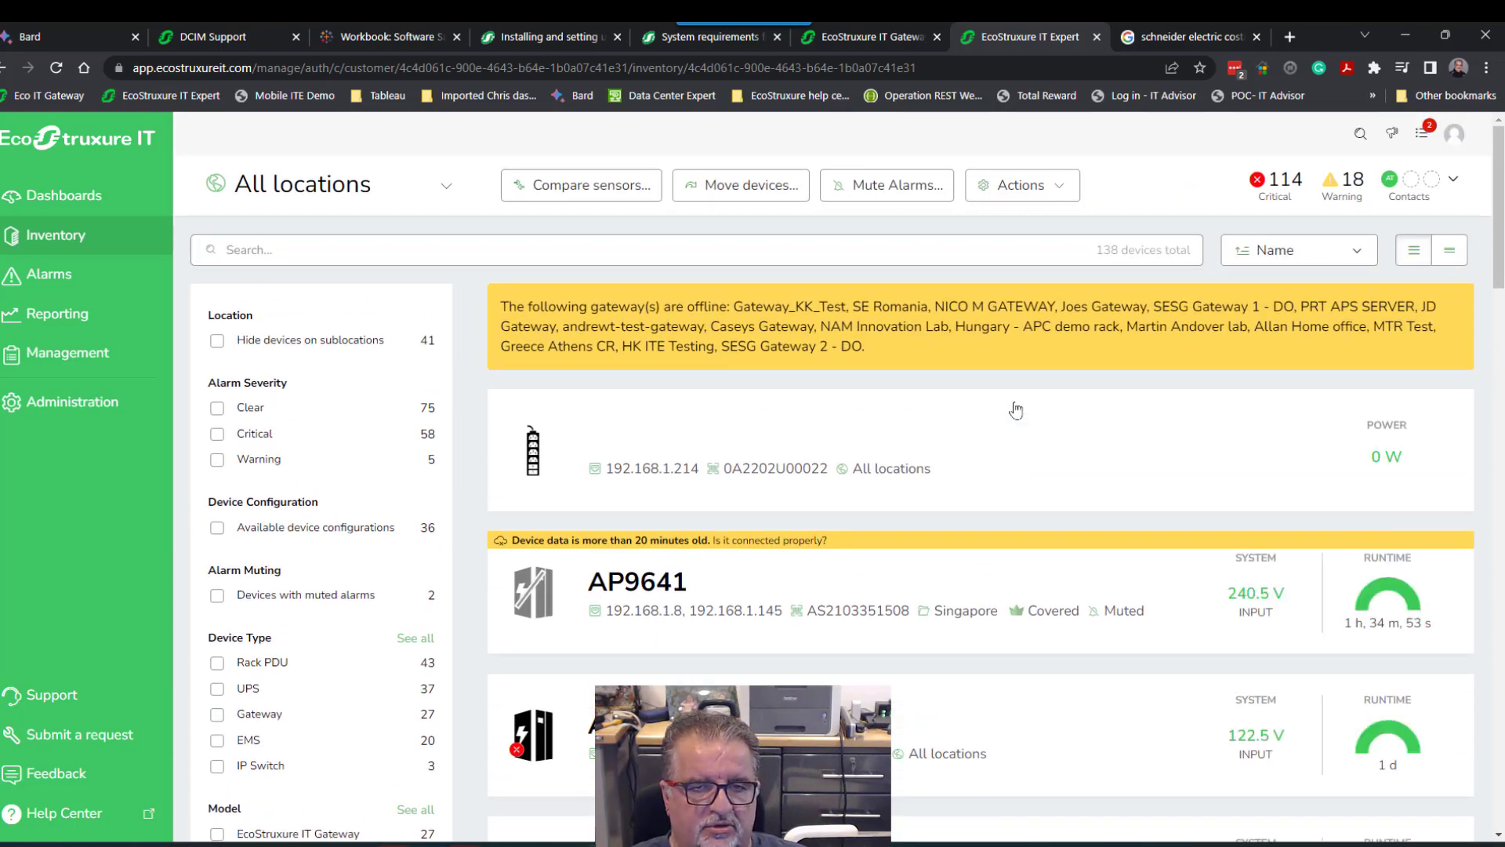
scroll(1016, 410, down, 3)
scroll(1016, 410, up, 3)
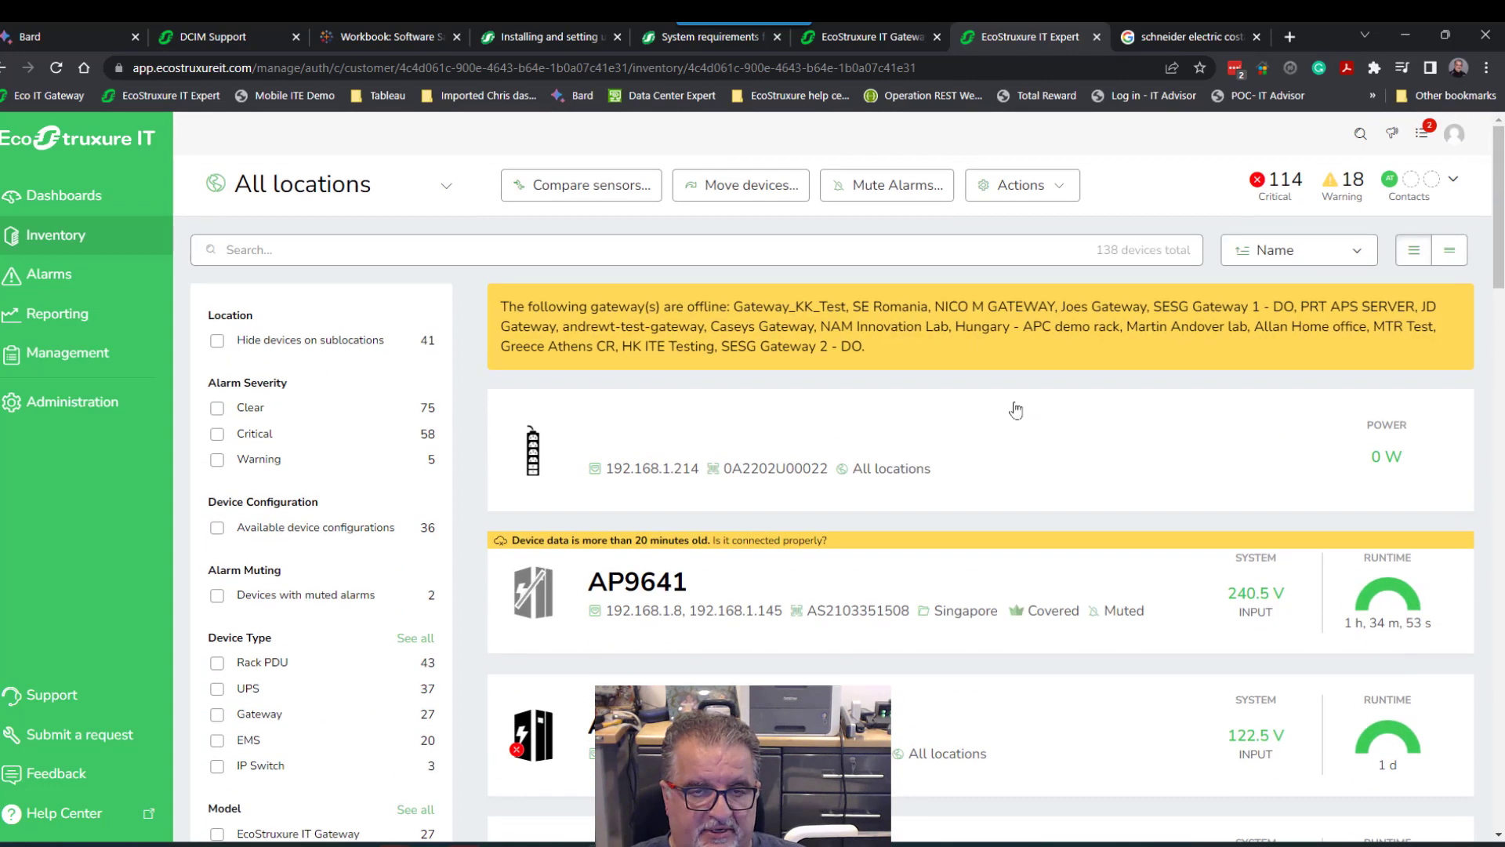
From the dashboards' location list, enable editing and start a new Group location named "SE office" that is defined by address.
click(69, 202)
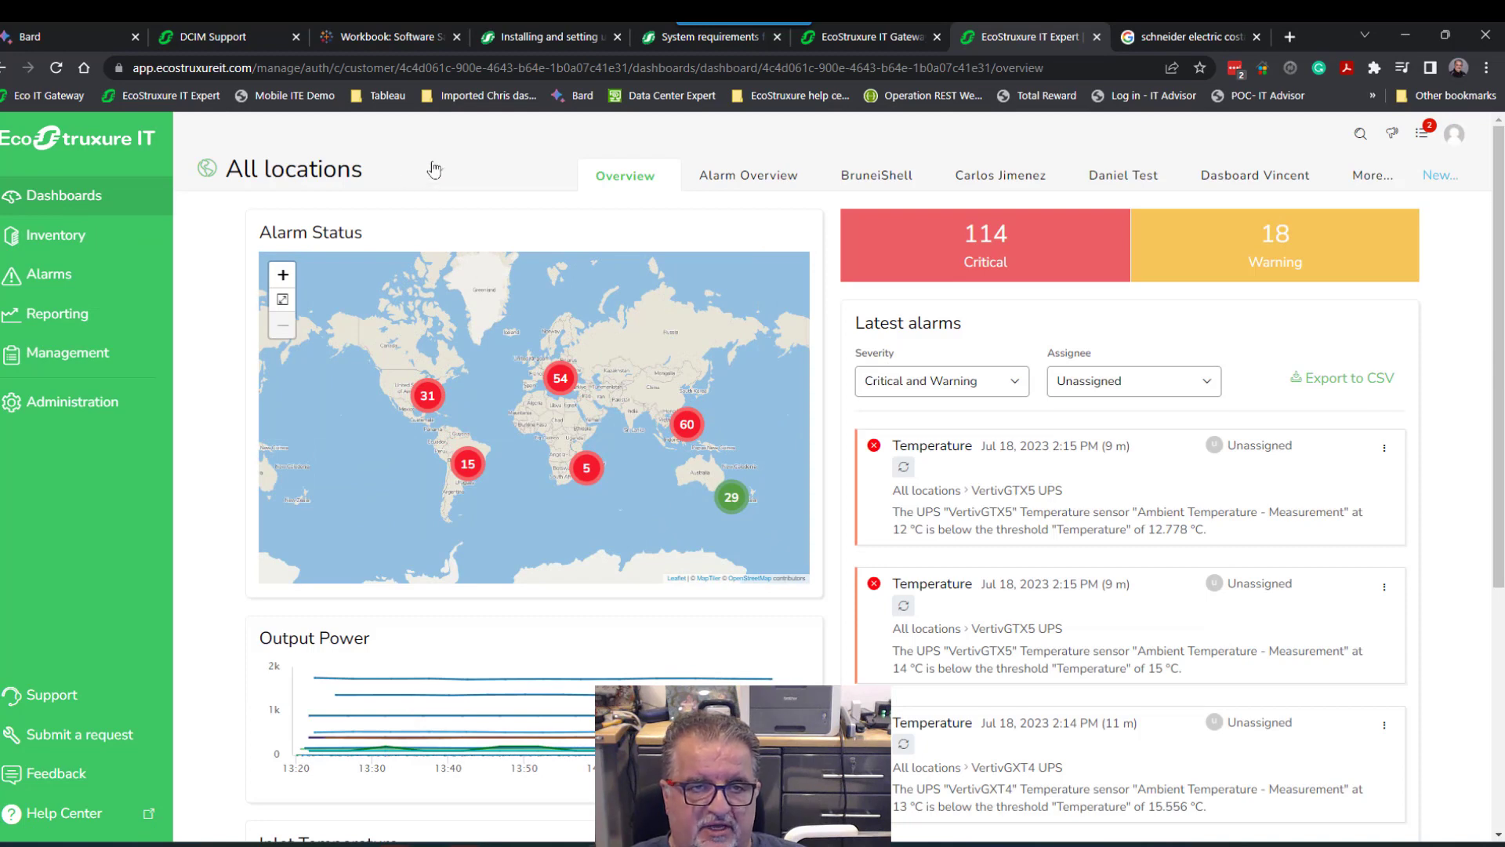
click(434, 170)
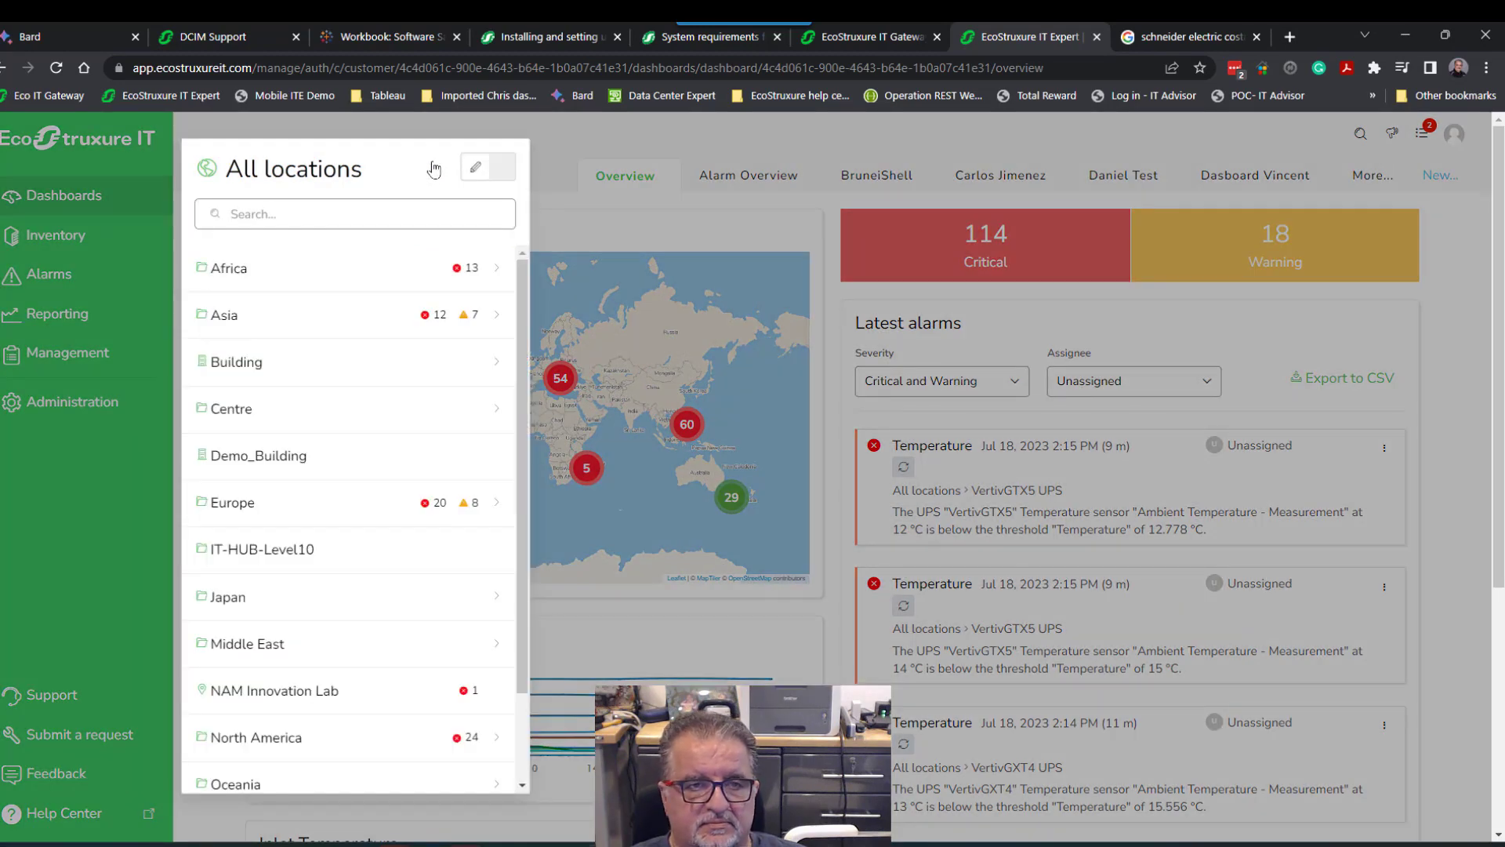
click(475, 167)
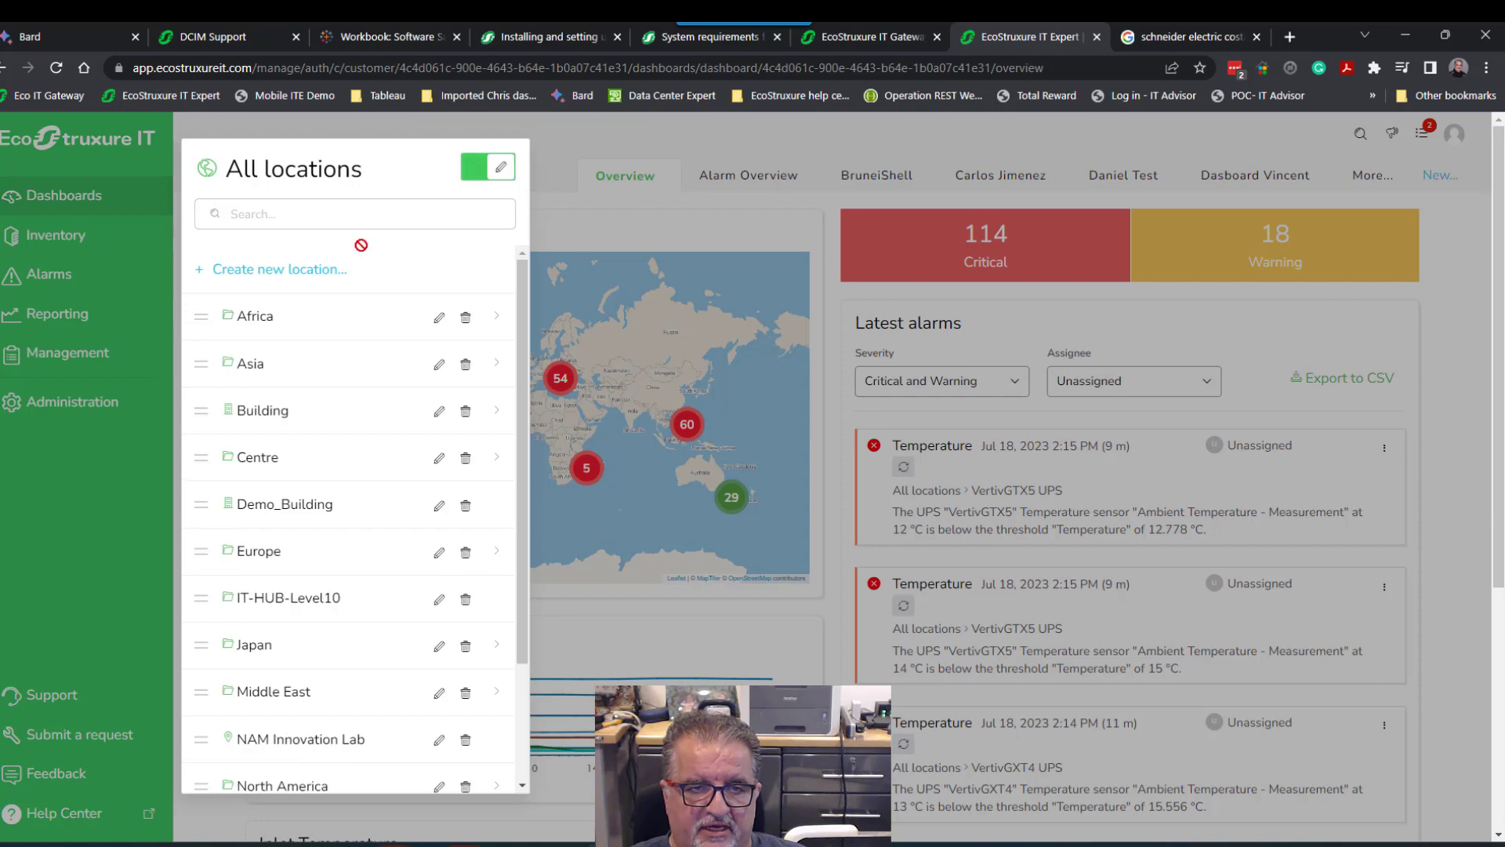
click(290, 270)
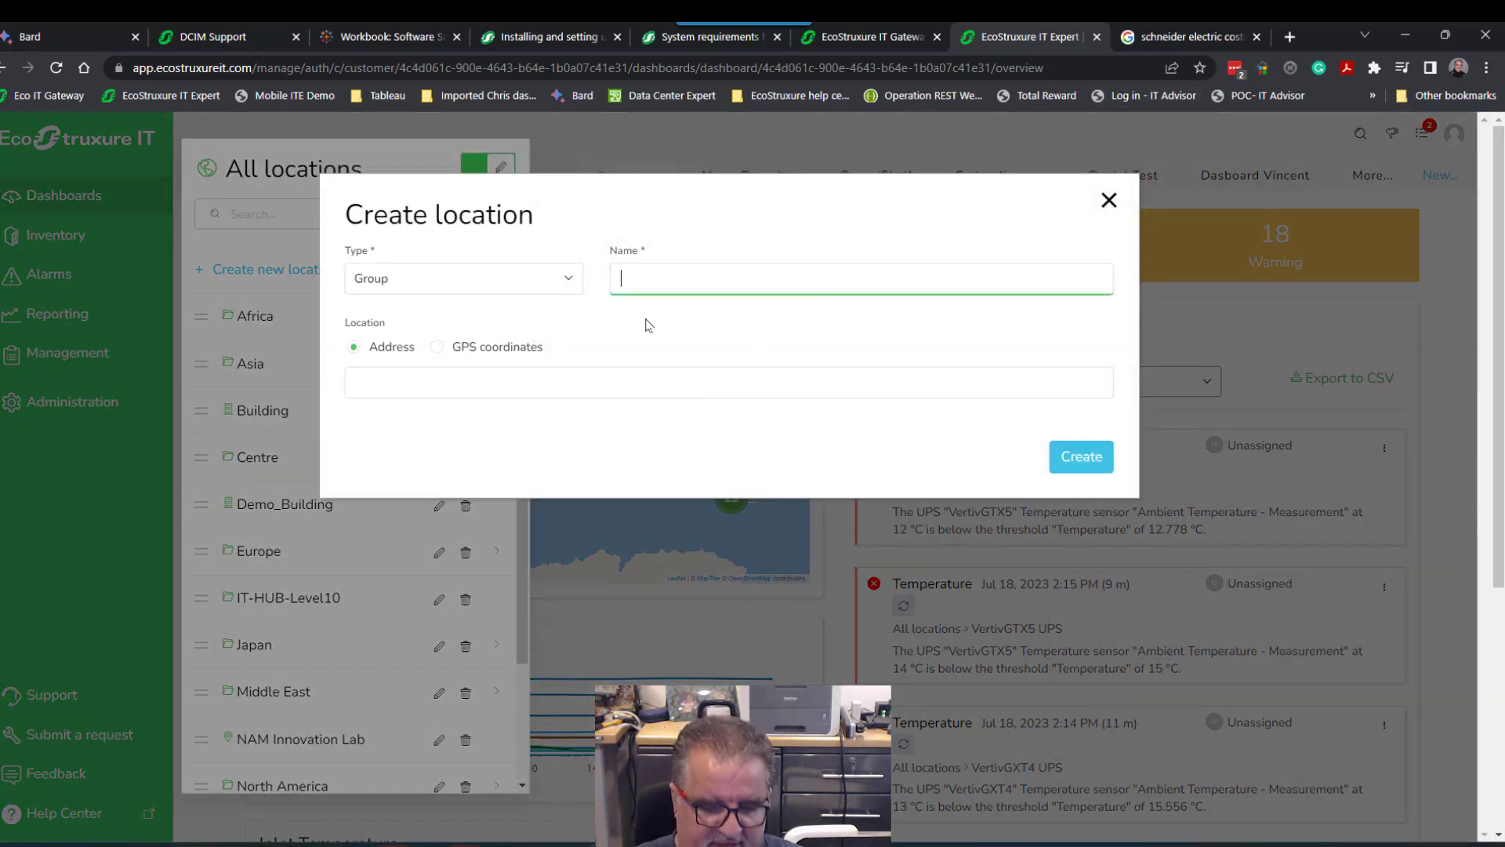
text(SE office)
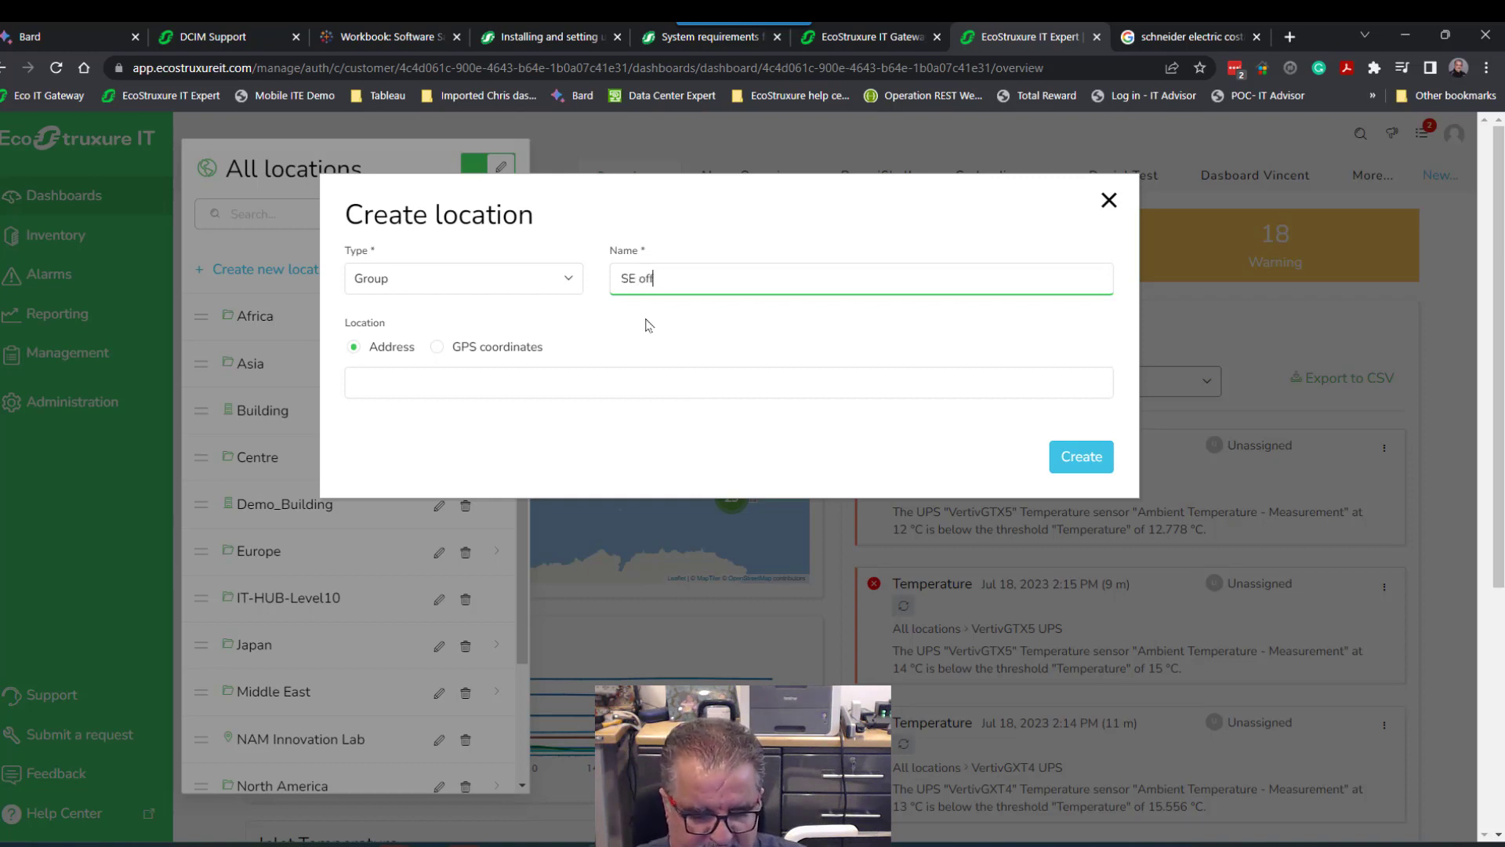
click(605, 389)
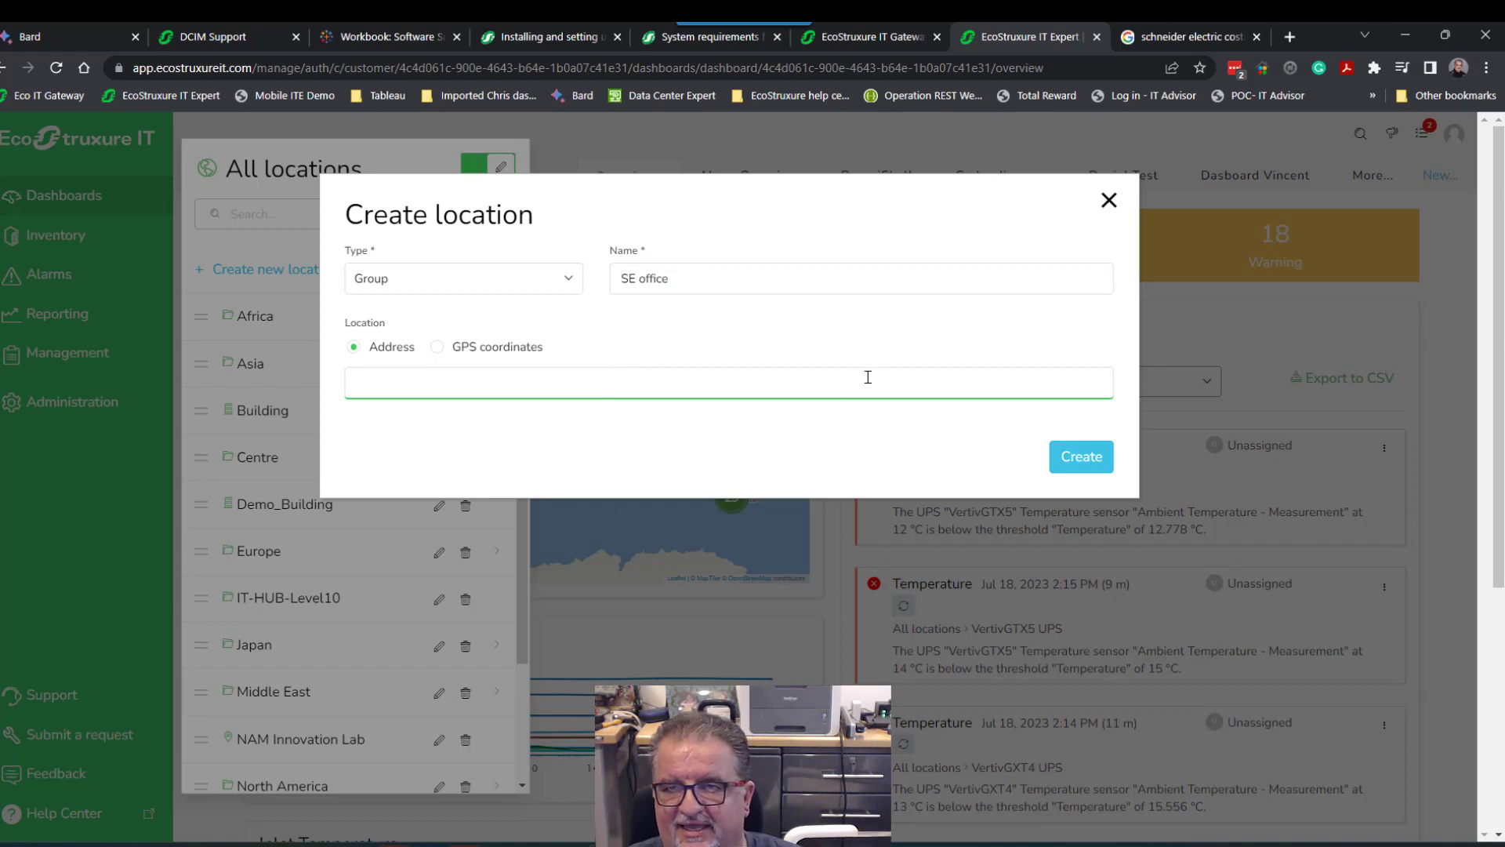
Switch to the Google search results and copy the street address of Schneider Electric's Costa Mesa office.
click(1188, 36)
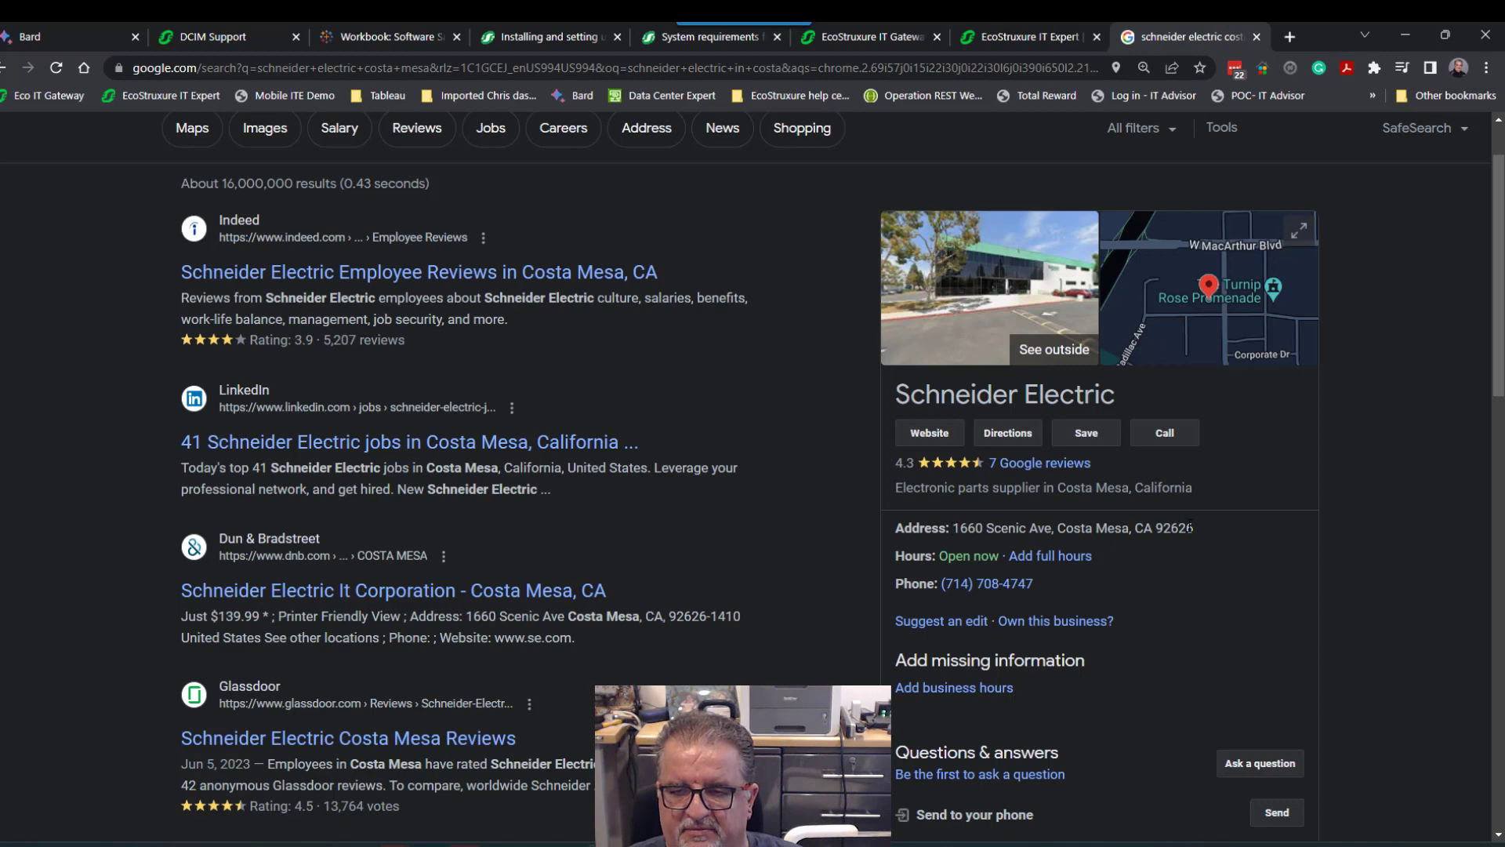
drag(1192, 528, 952, 528)
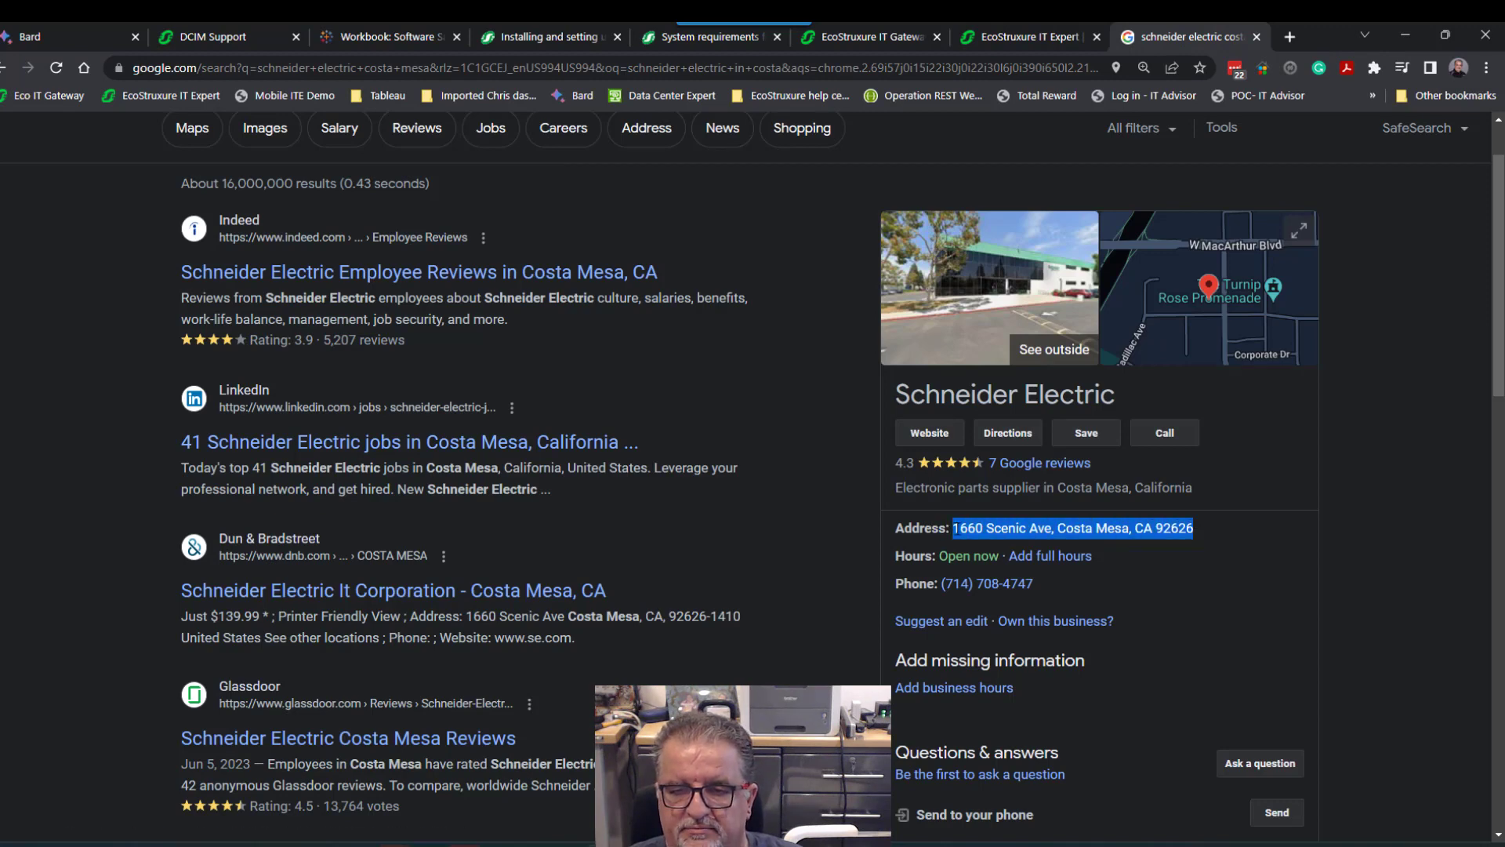
right_click(971, 531)
click(1005, 542)
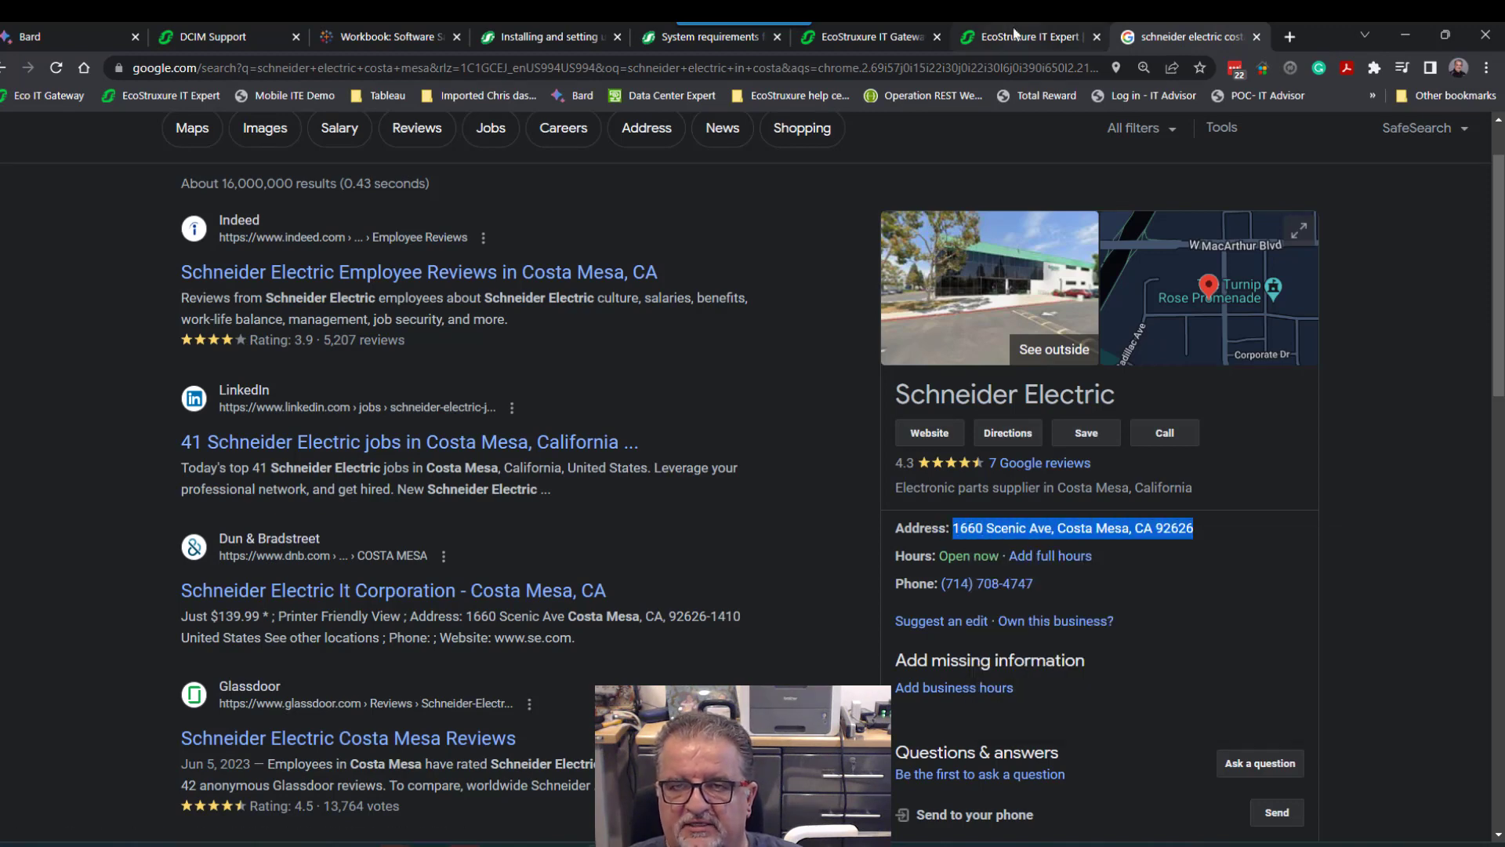
Back in EcoStruxure IT, paste the office address, accept the suggested match, create the location and close the location list.
click(1014, 36)
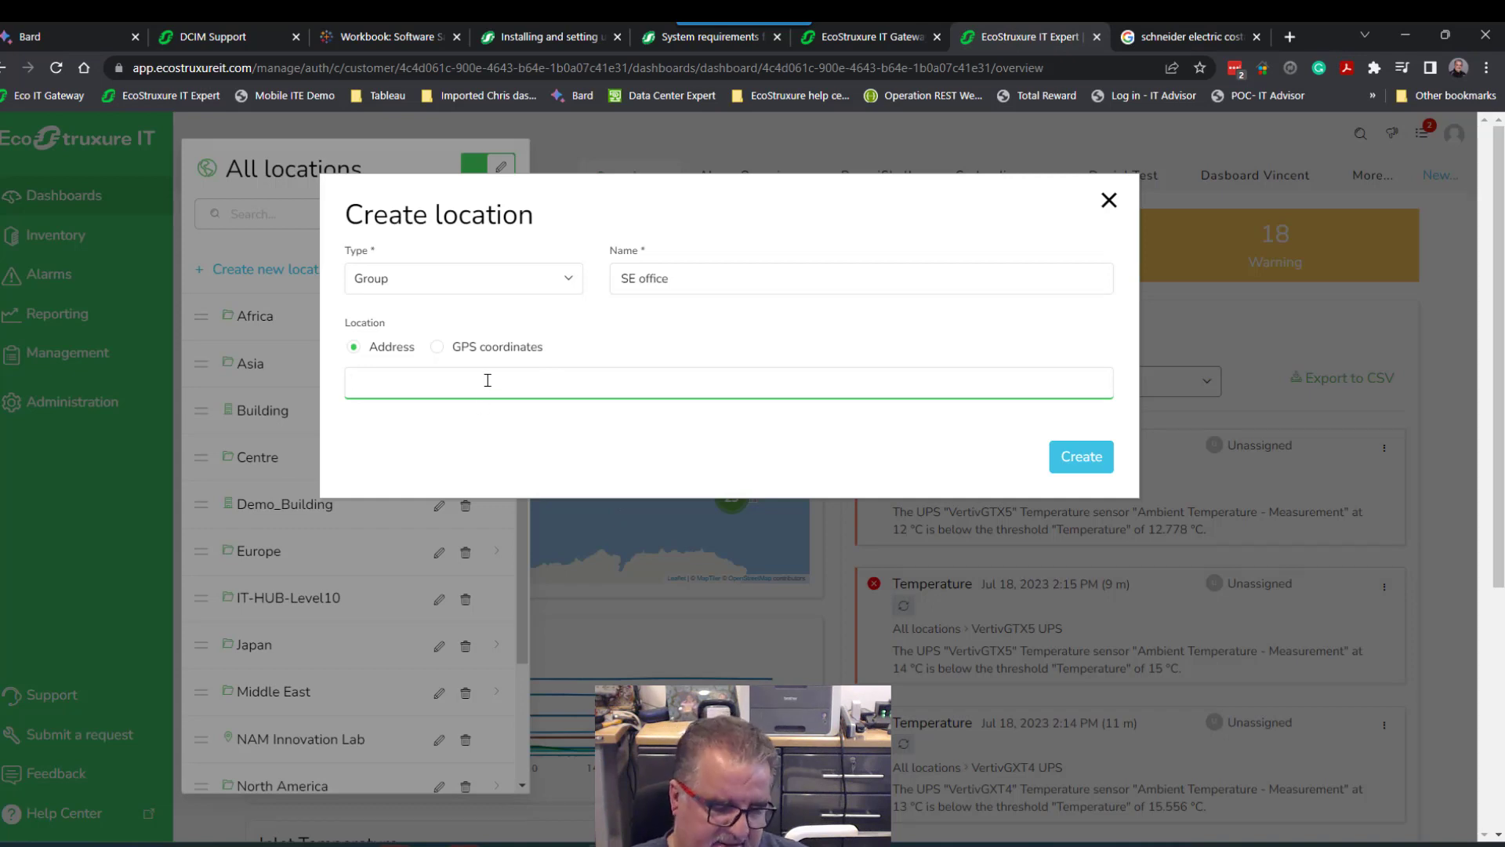
key(ctrl+v)
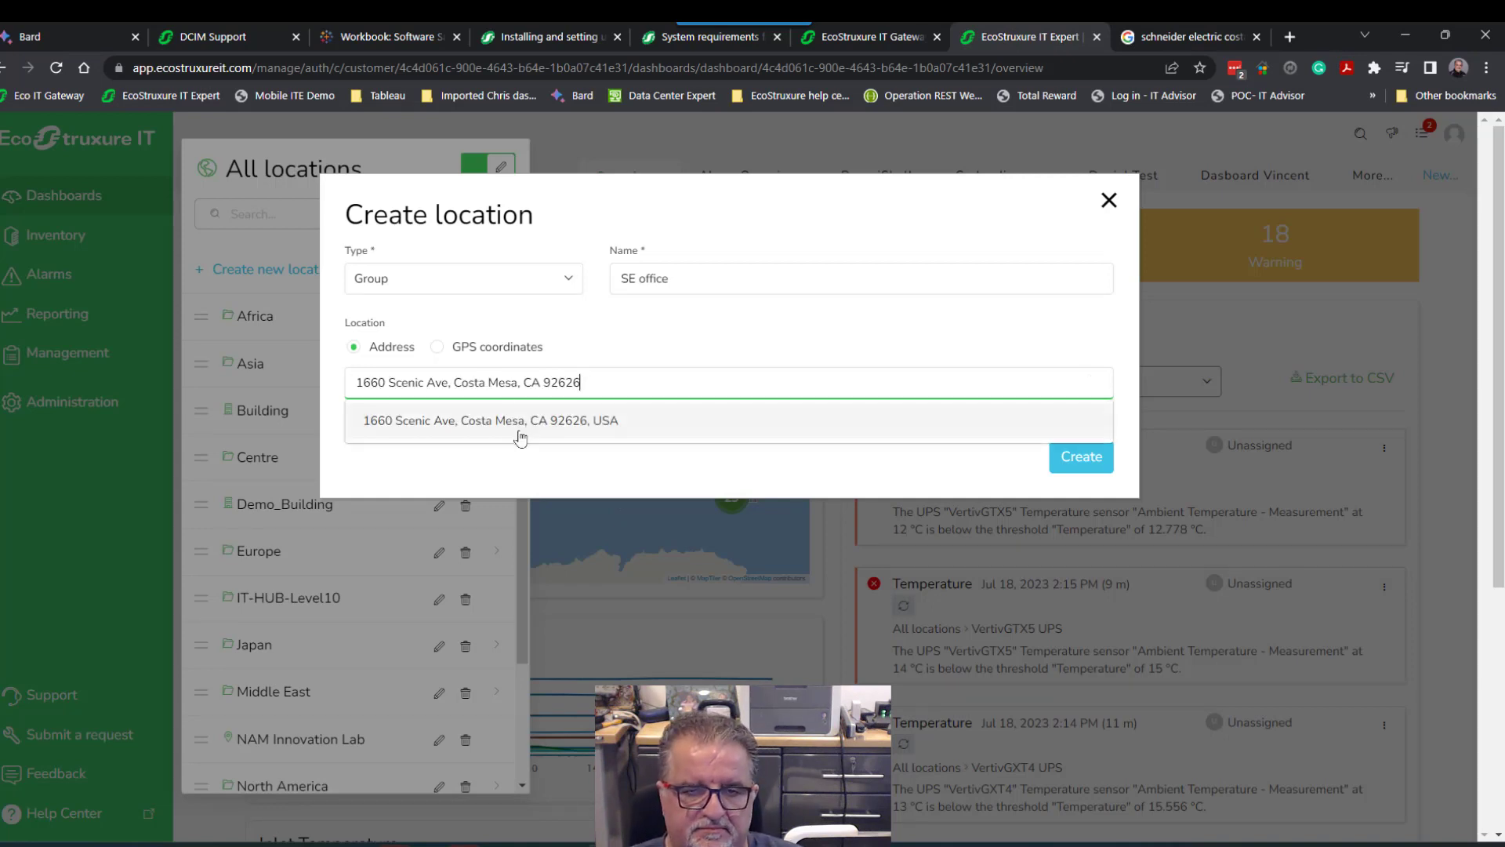
click(526, 421)
click(1080, 457)
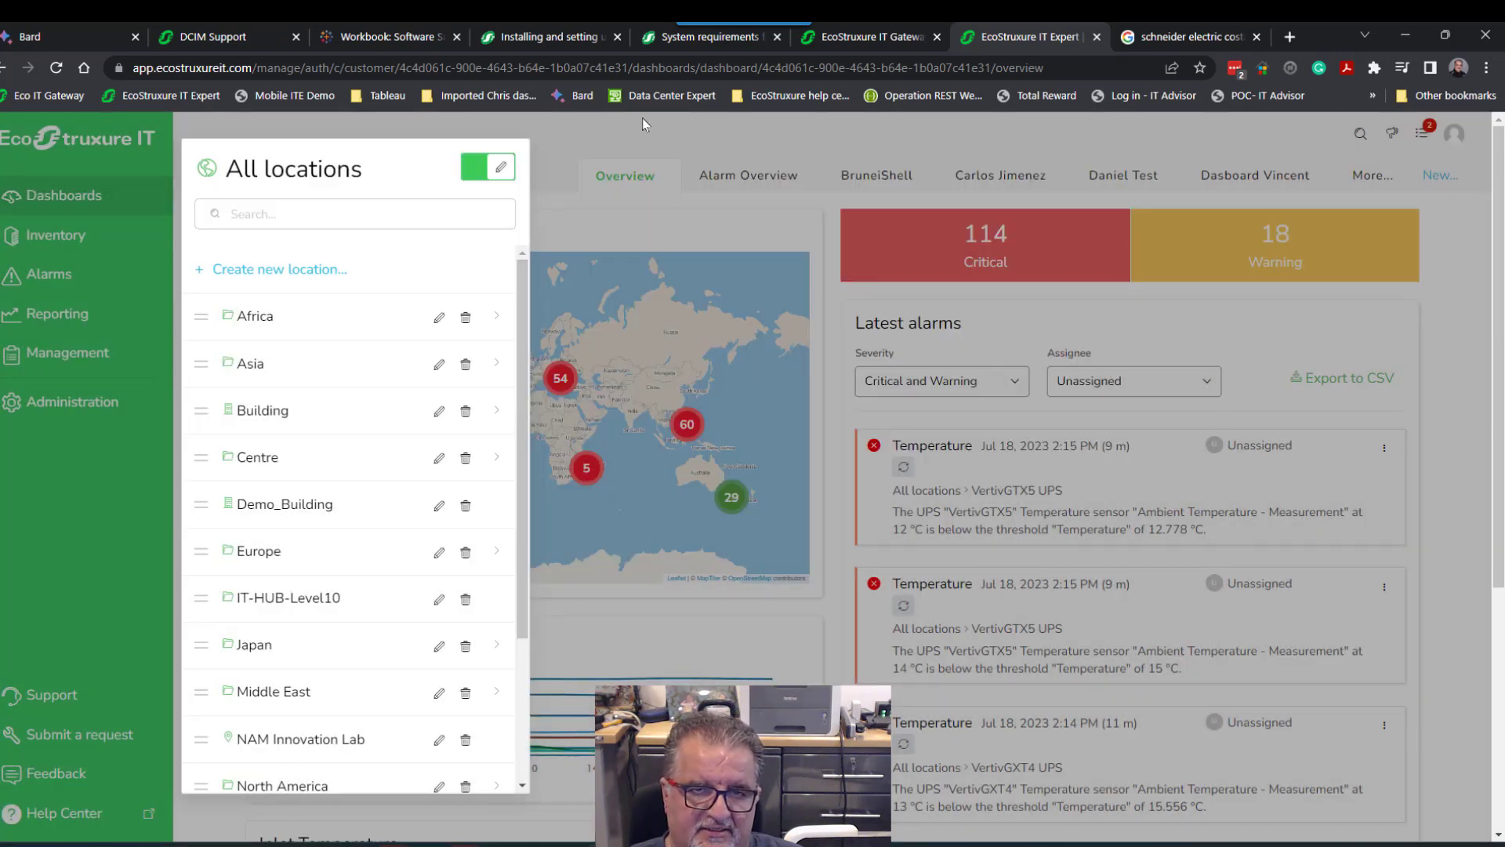
click(641, 128)
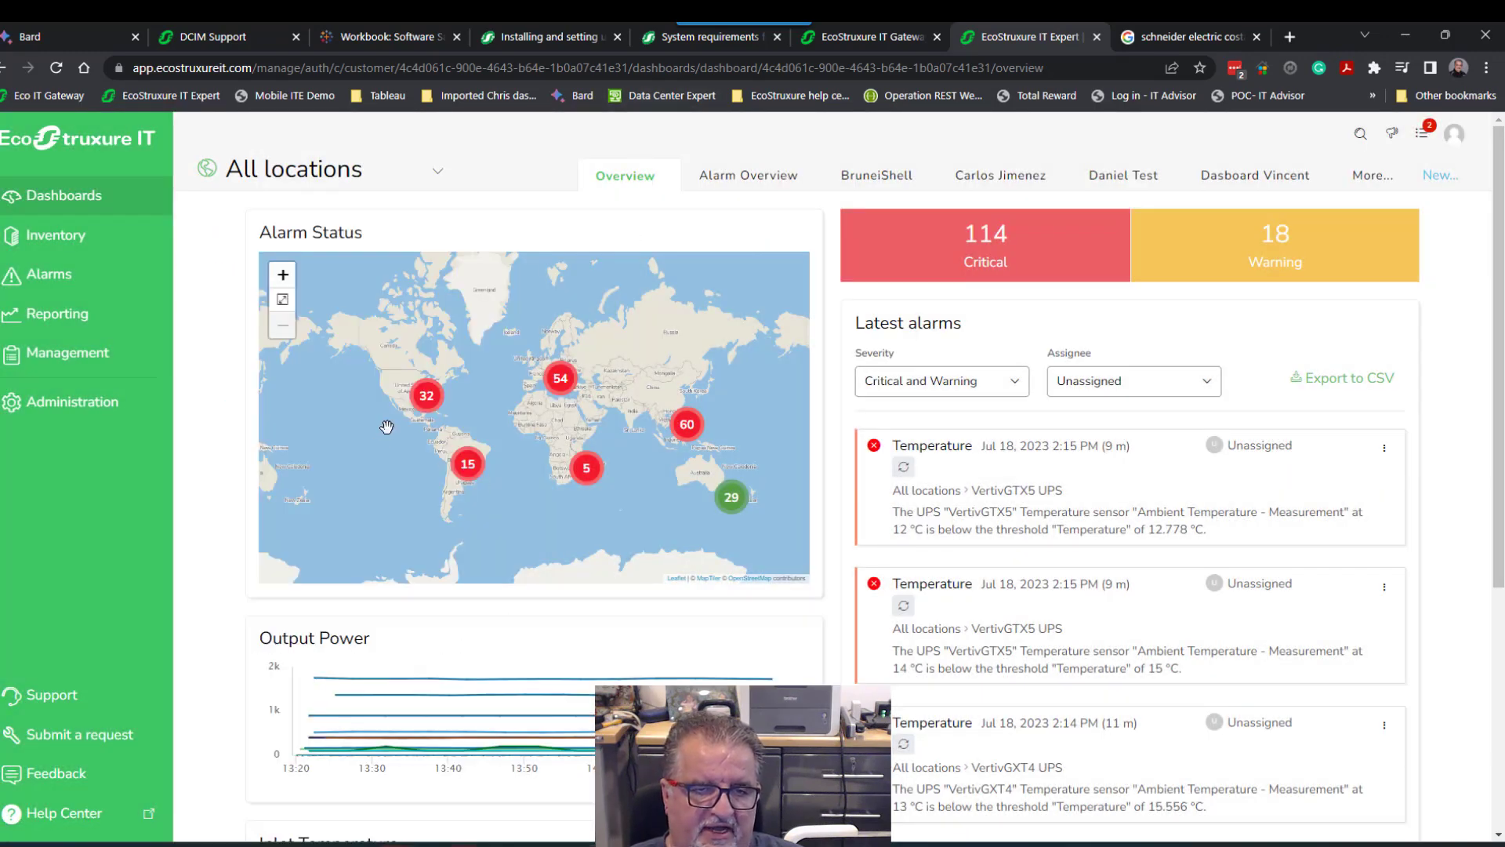
Find the Costa Mesa area on the Alarm Status map and show the location marker's name.
scroll(387, 434, up, 3)
drag(448, 380, 560, 518)
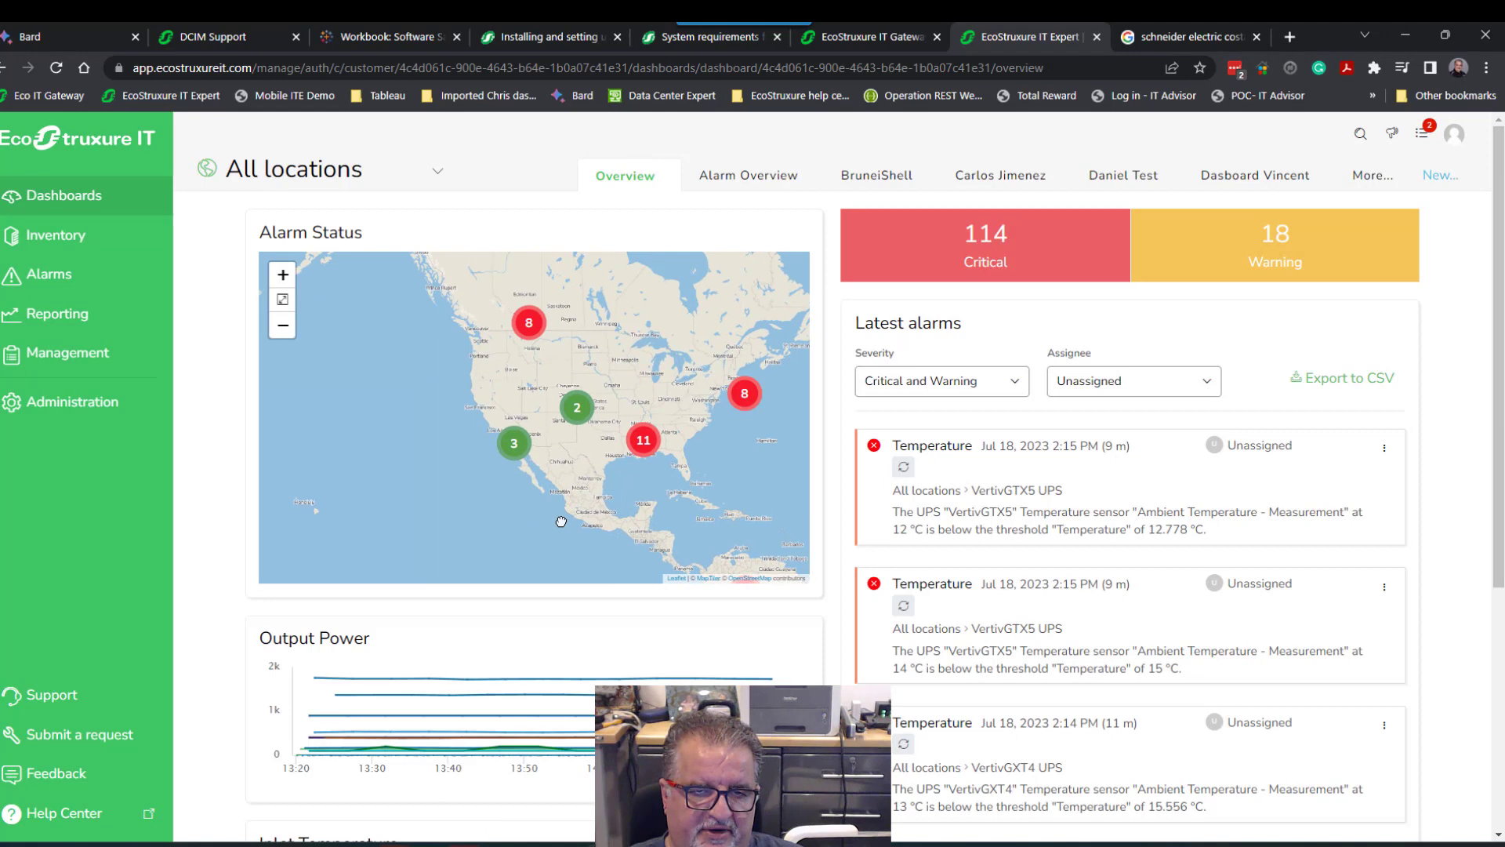
click(516, 444)
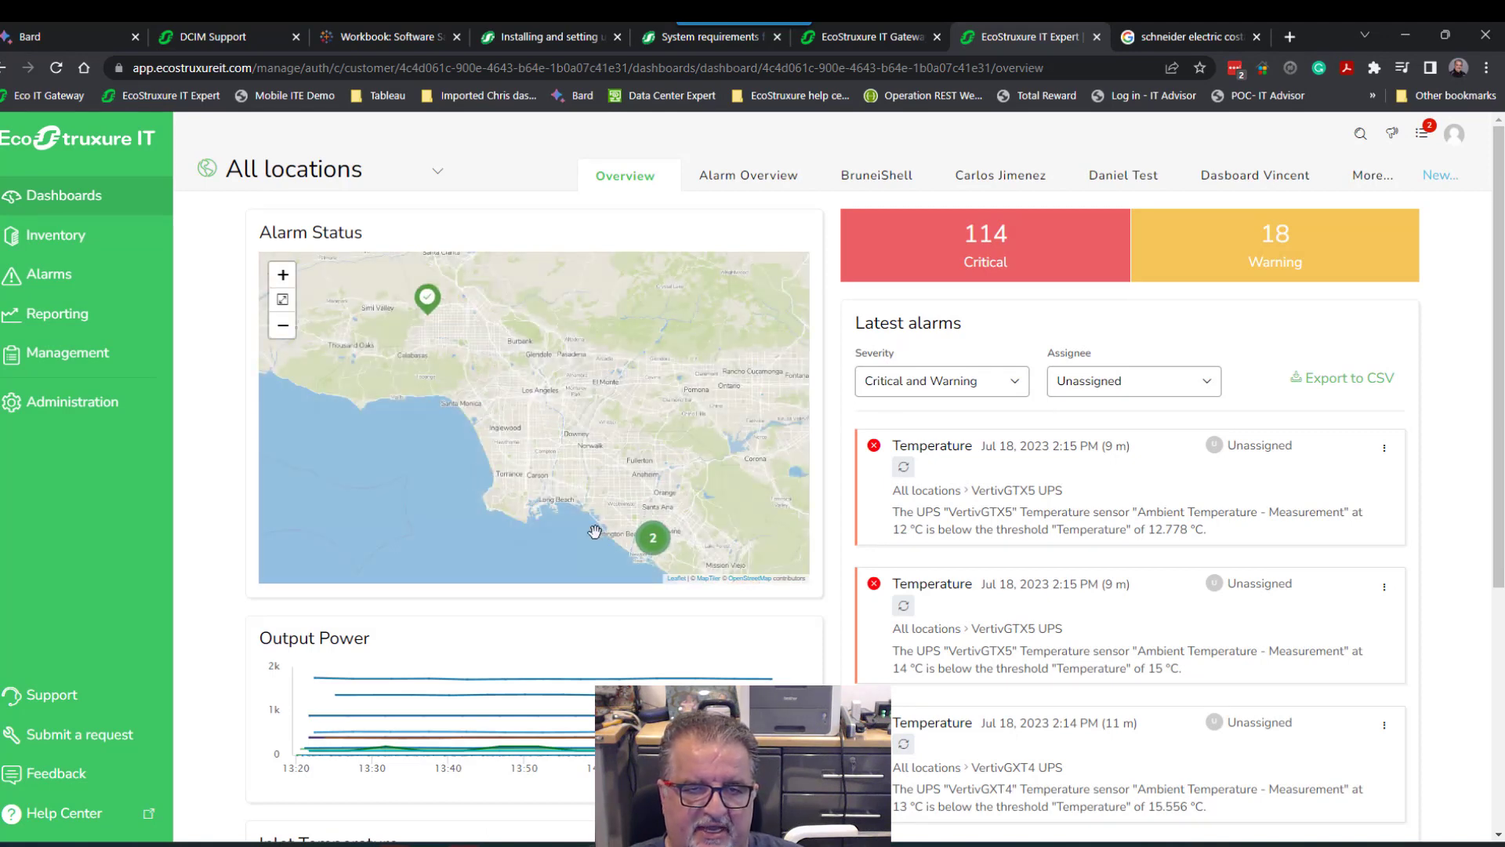
click(651, 546)
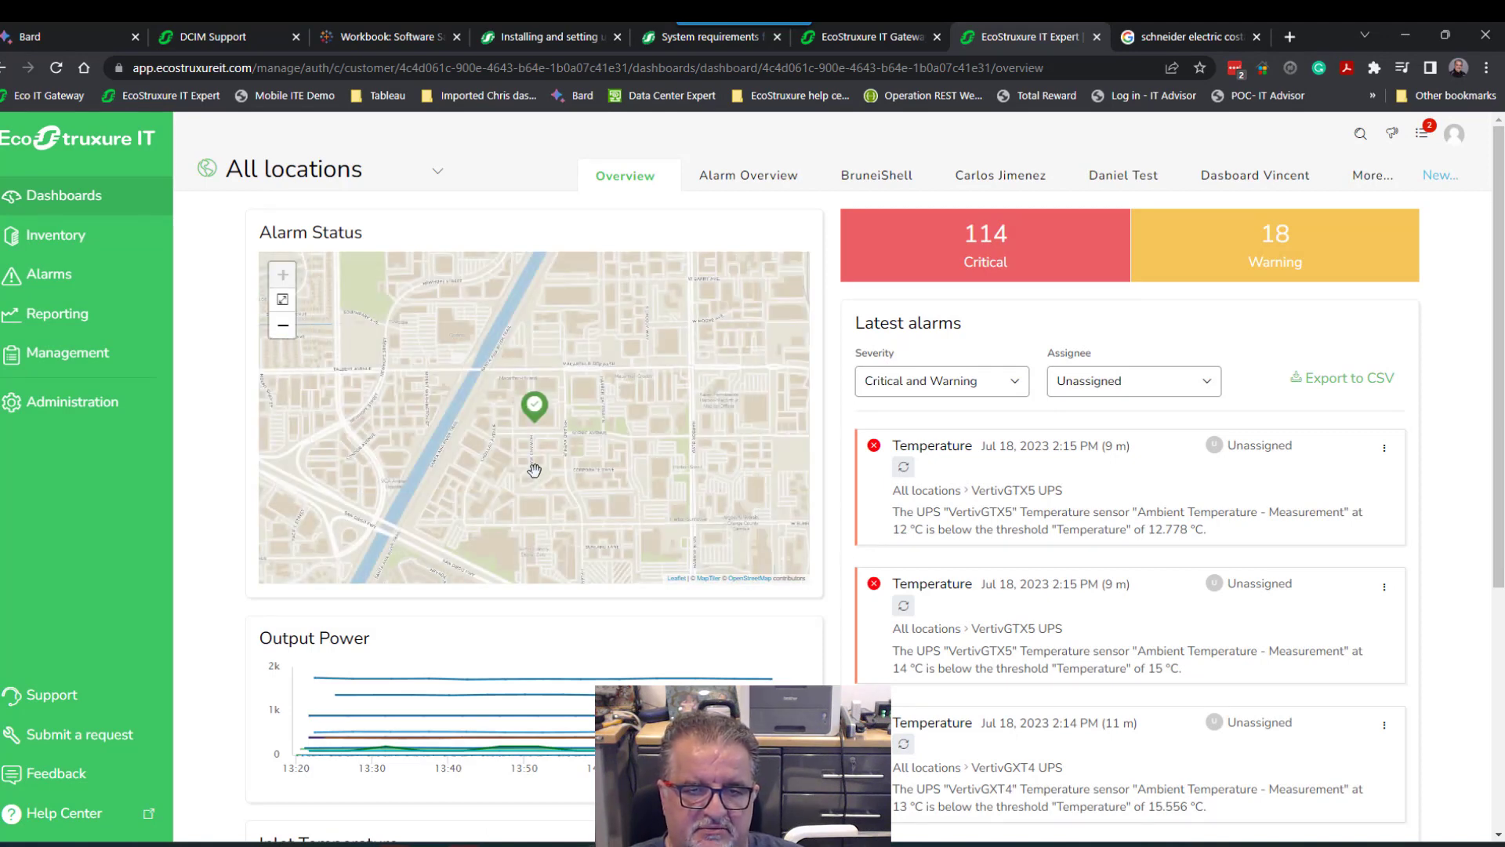
click(537, 406)
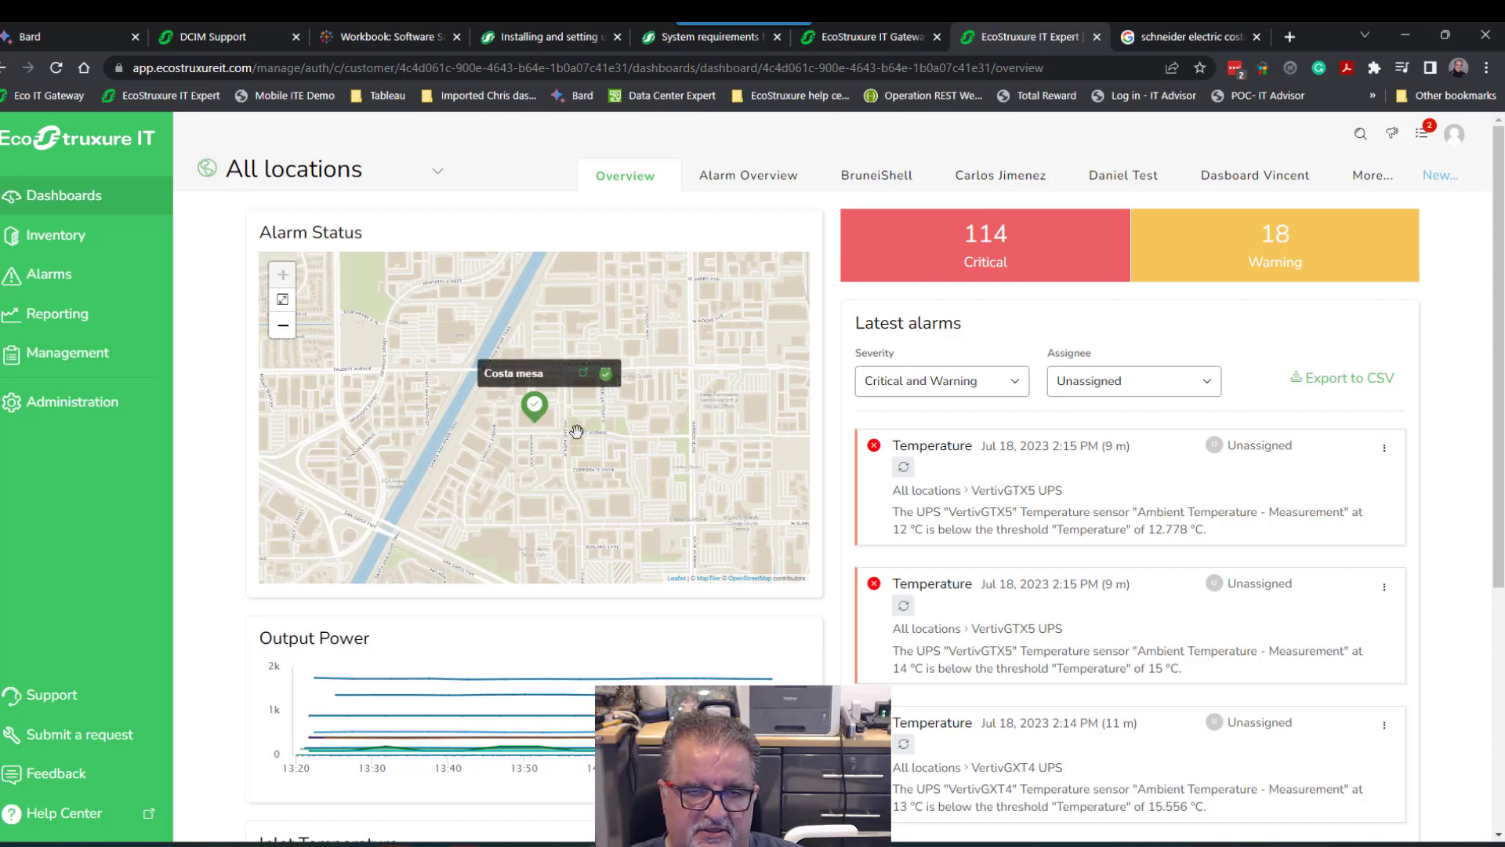
Examine the grouped markers around Costa Mesa on the map and open the Costa mesa location's dashboard from its marker.
scroll(685, 478, down, 3)
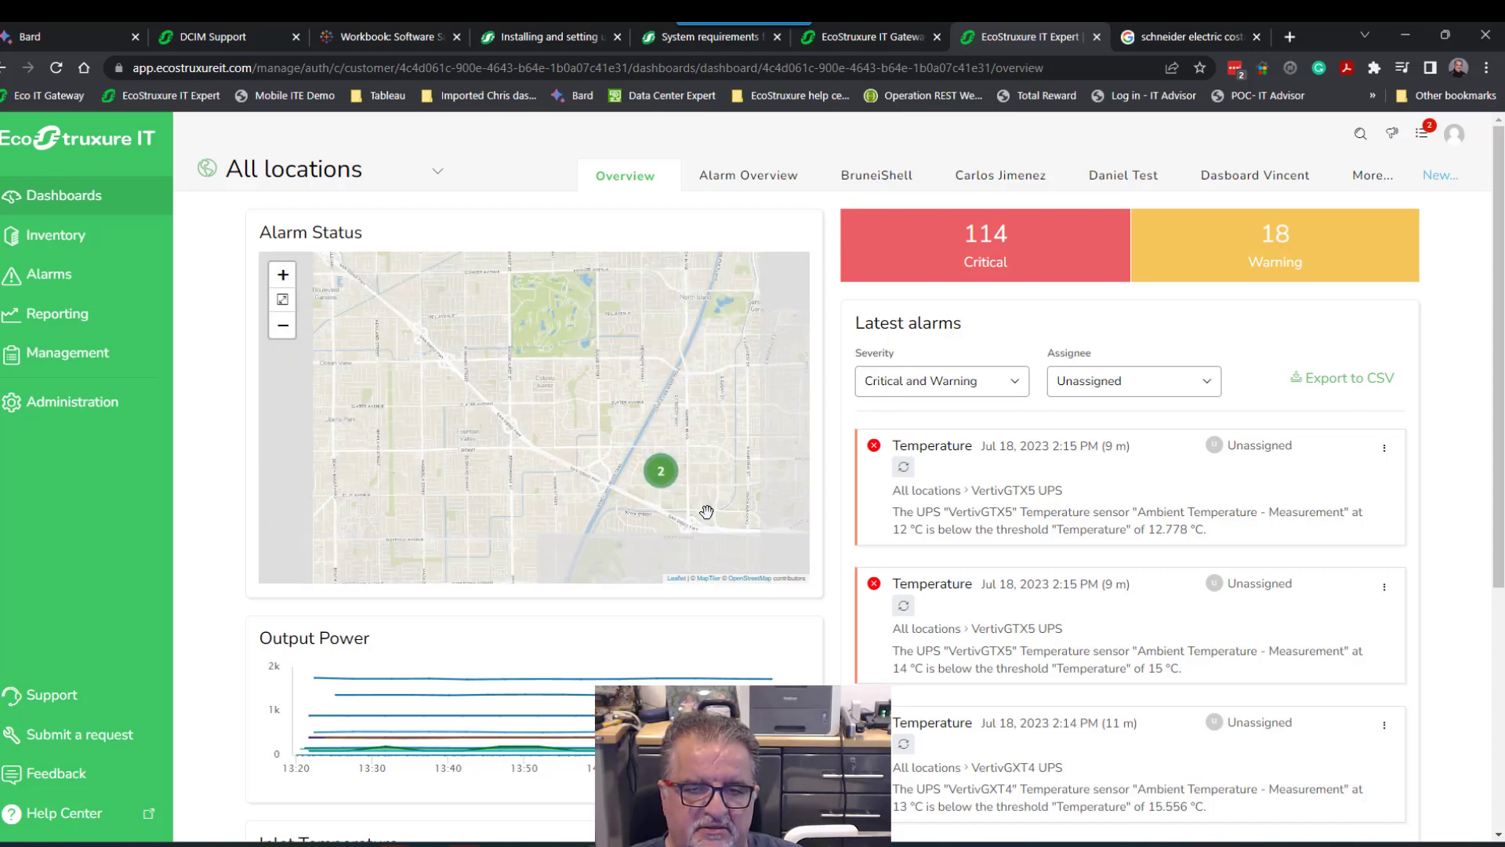
drag(673, 477, 608, 367)
click(605, 363)
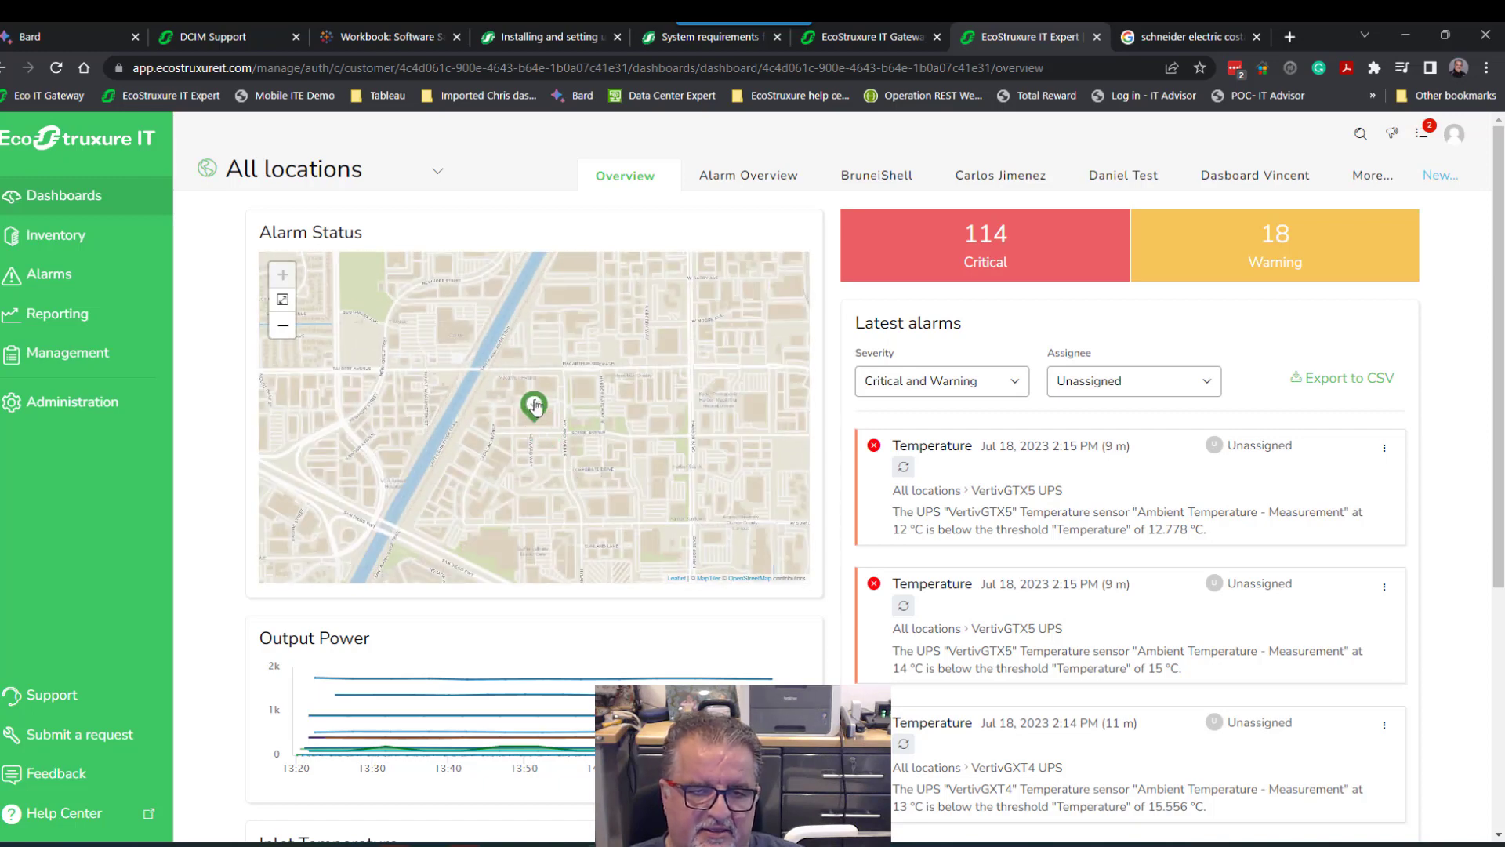
mouse_move(536, 404)
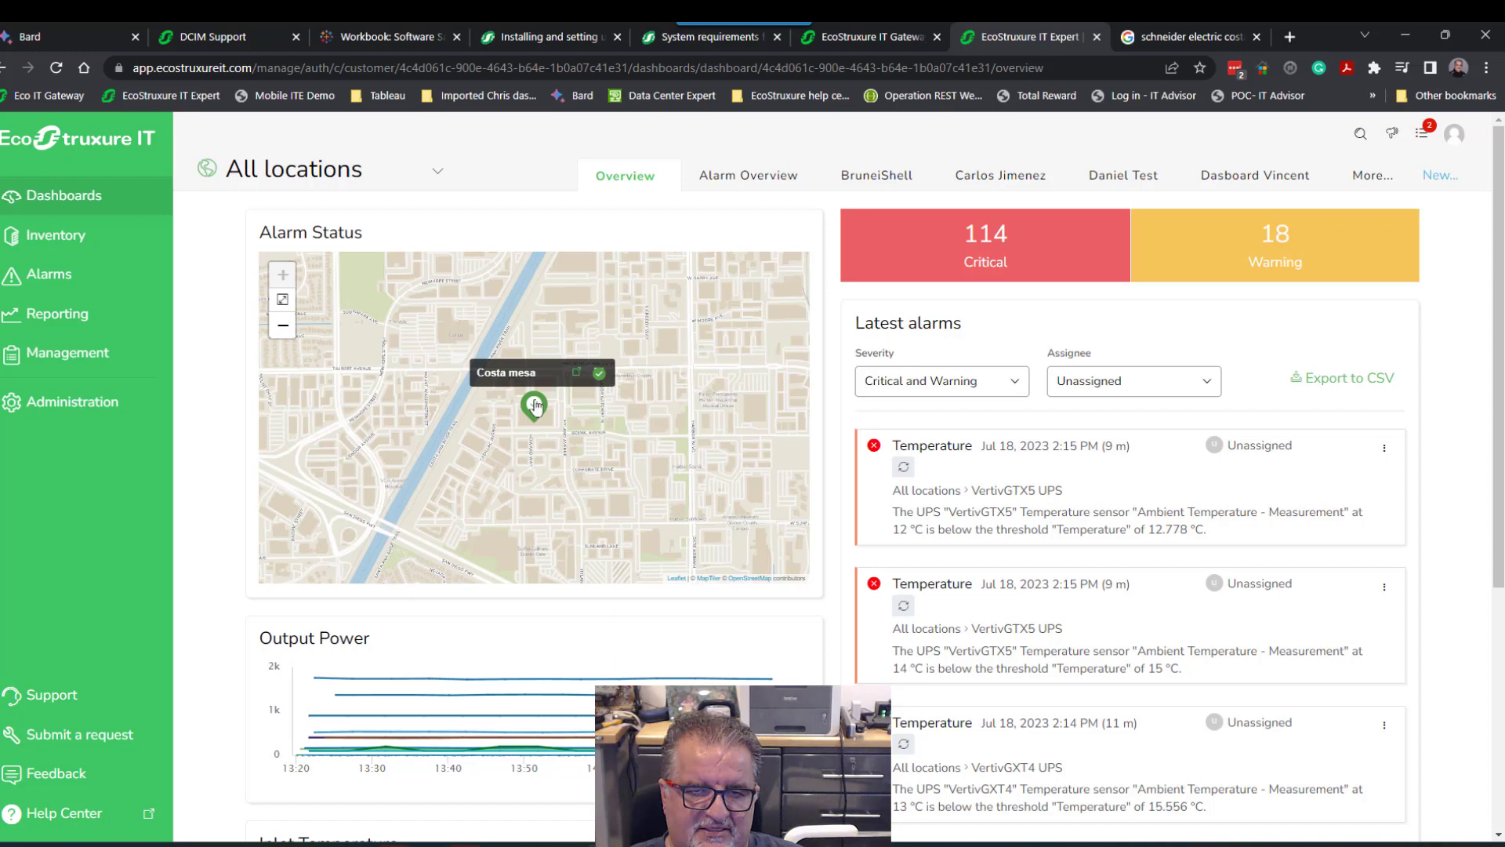
click(579, 372)
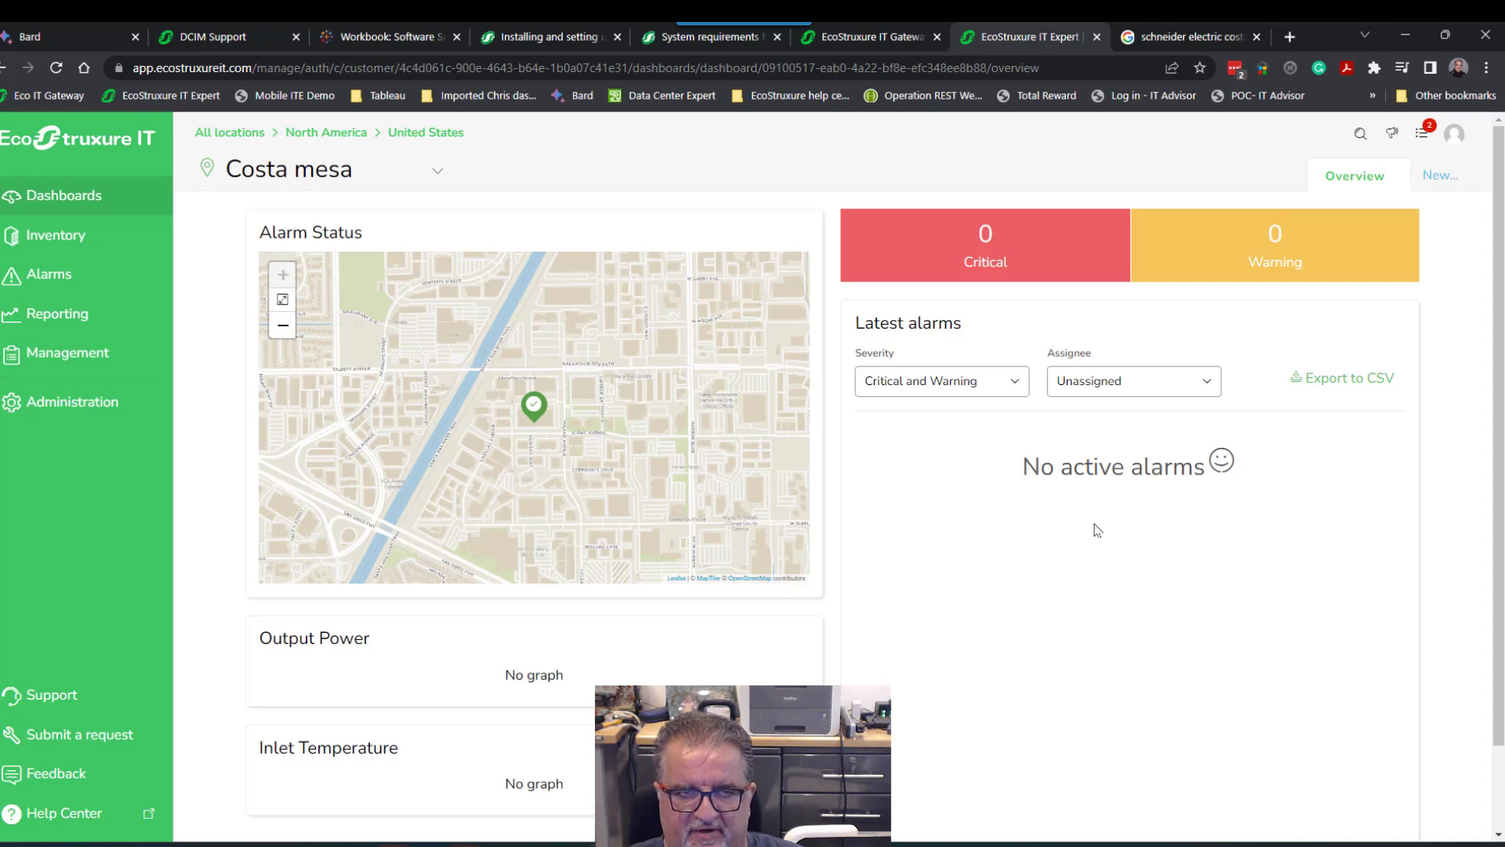
Check the Costa mesa device inventory, then search the inventory of all locations for 192.168.1.
click(72, 237)
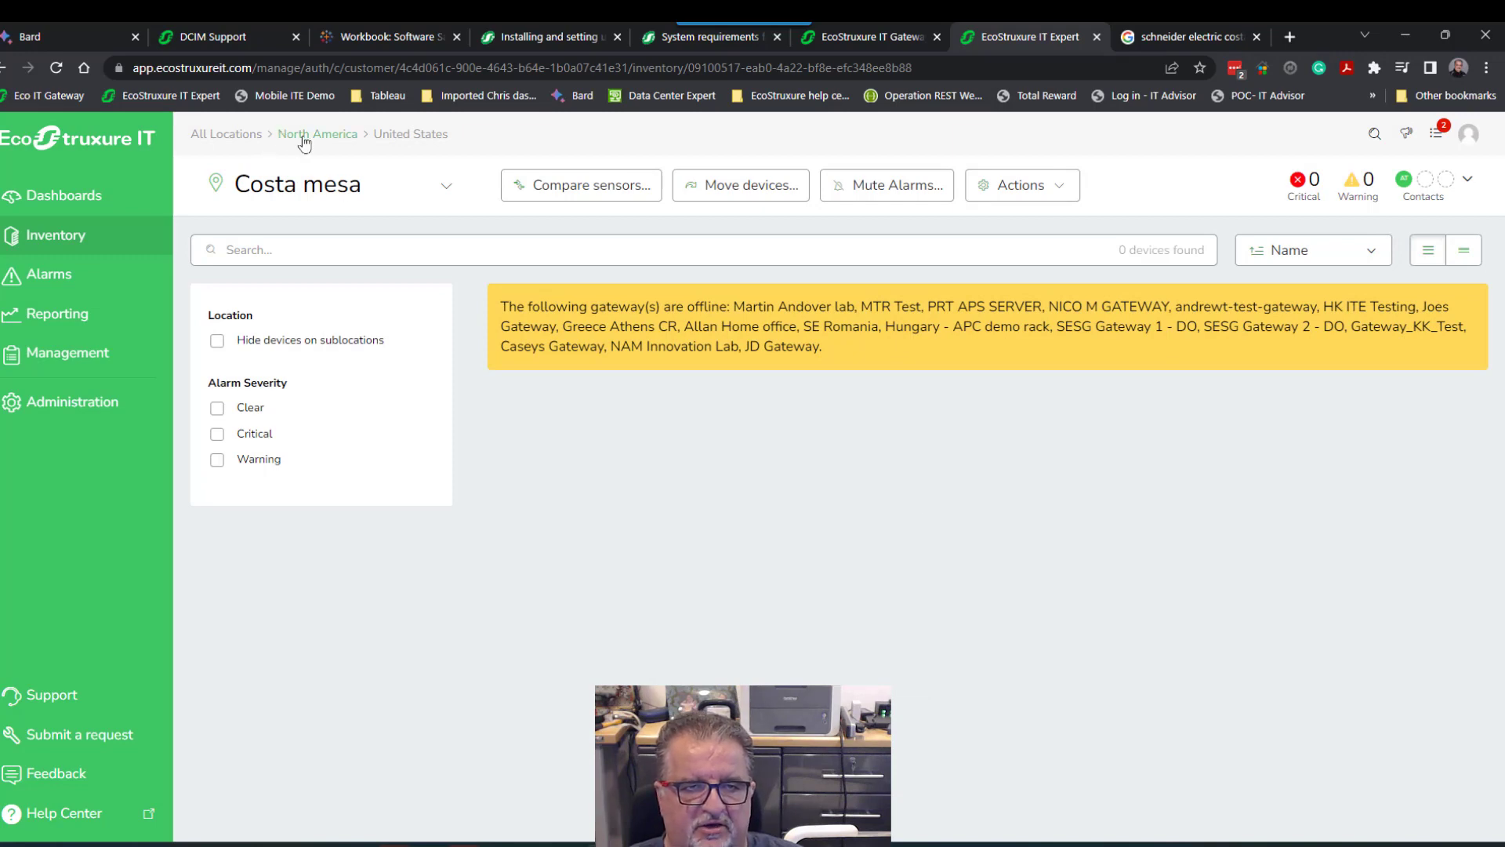
click(202, 134)
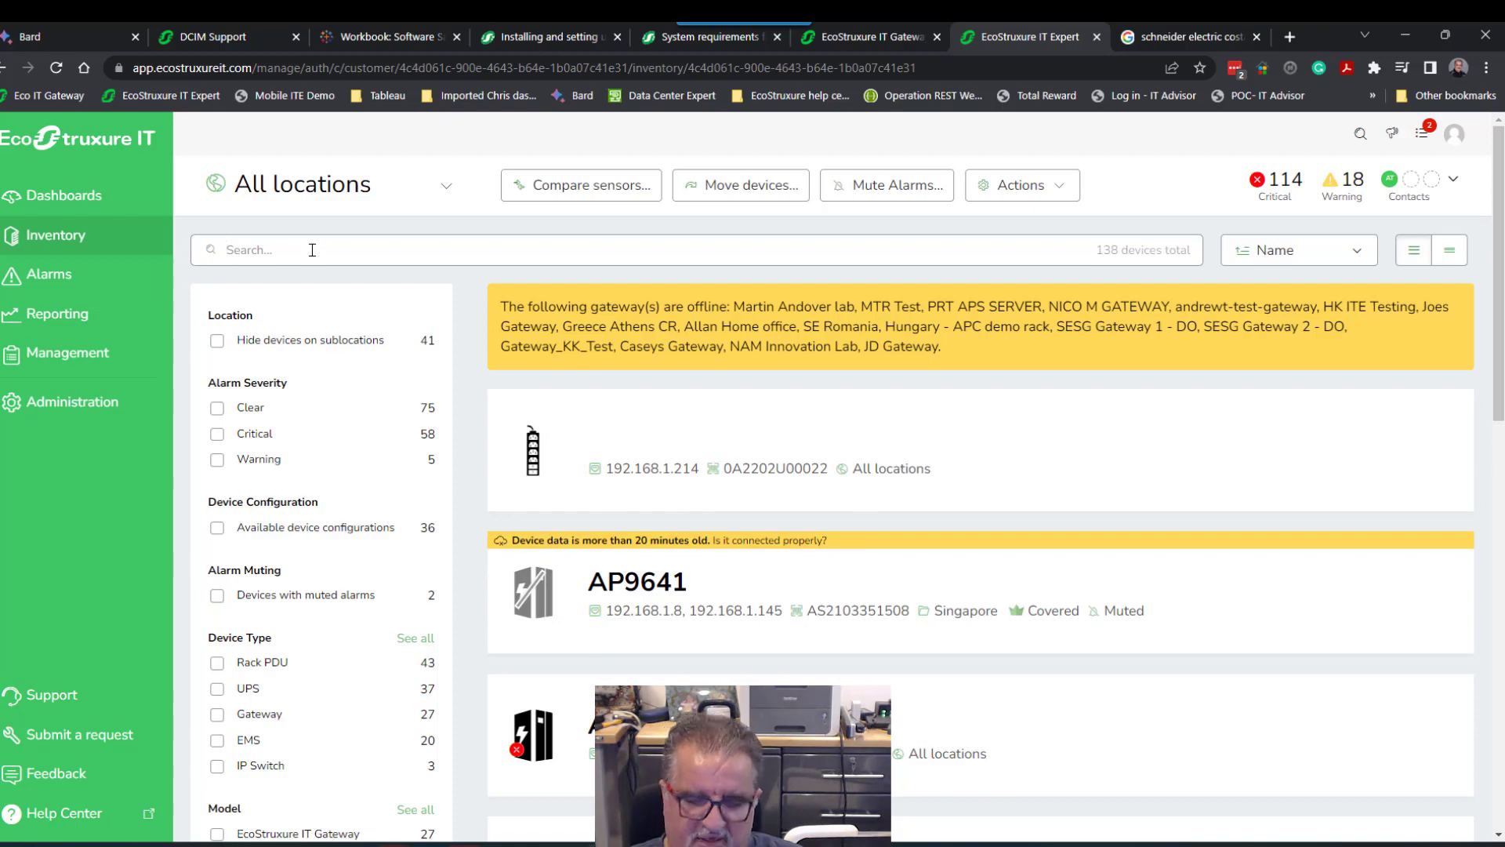
text(192.1)
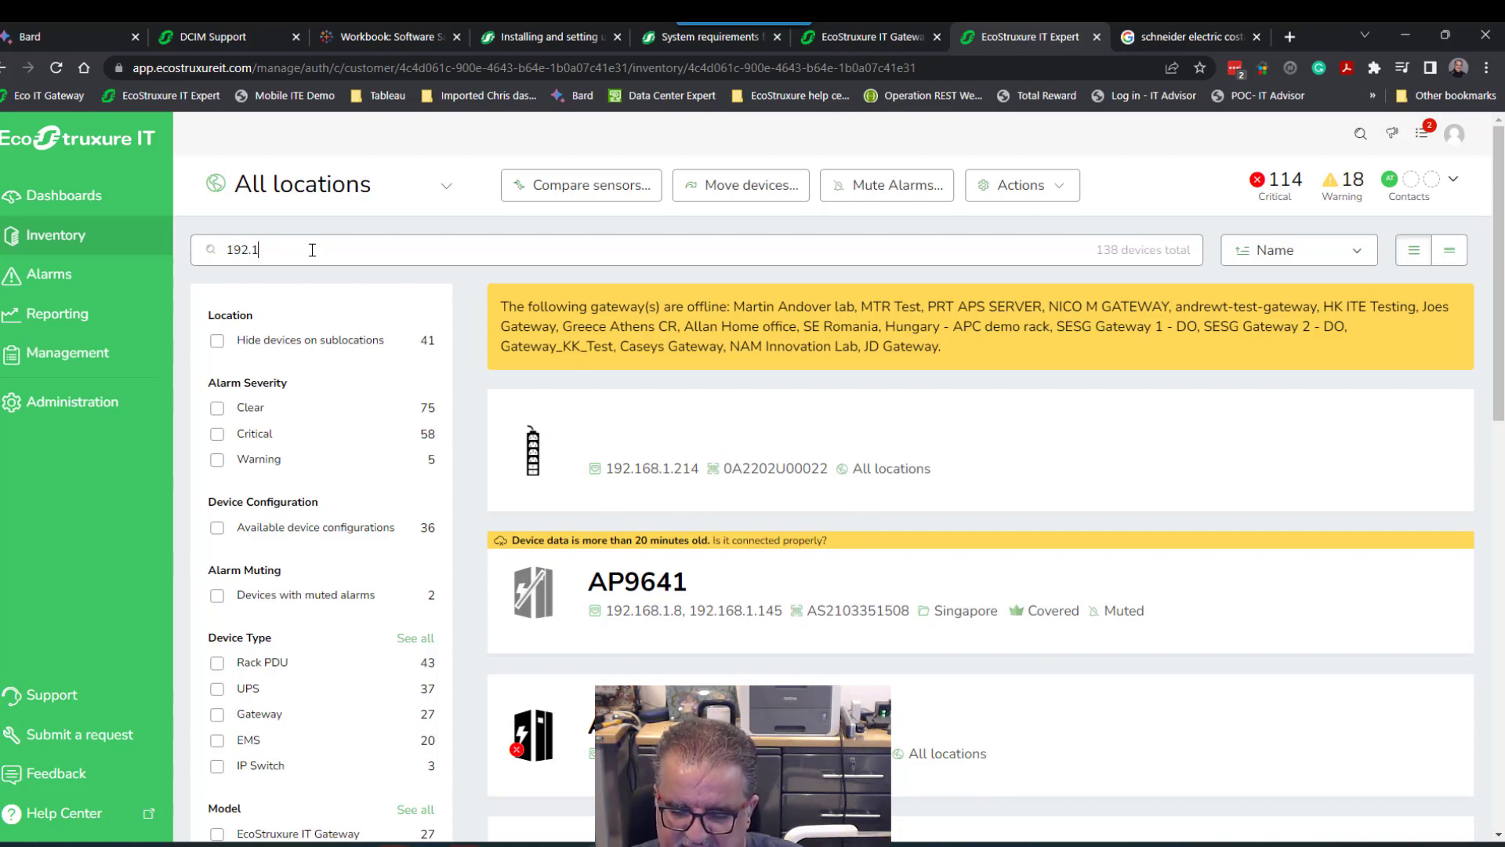
text(68.)
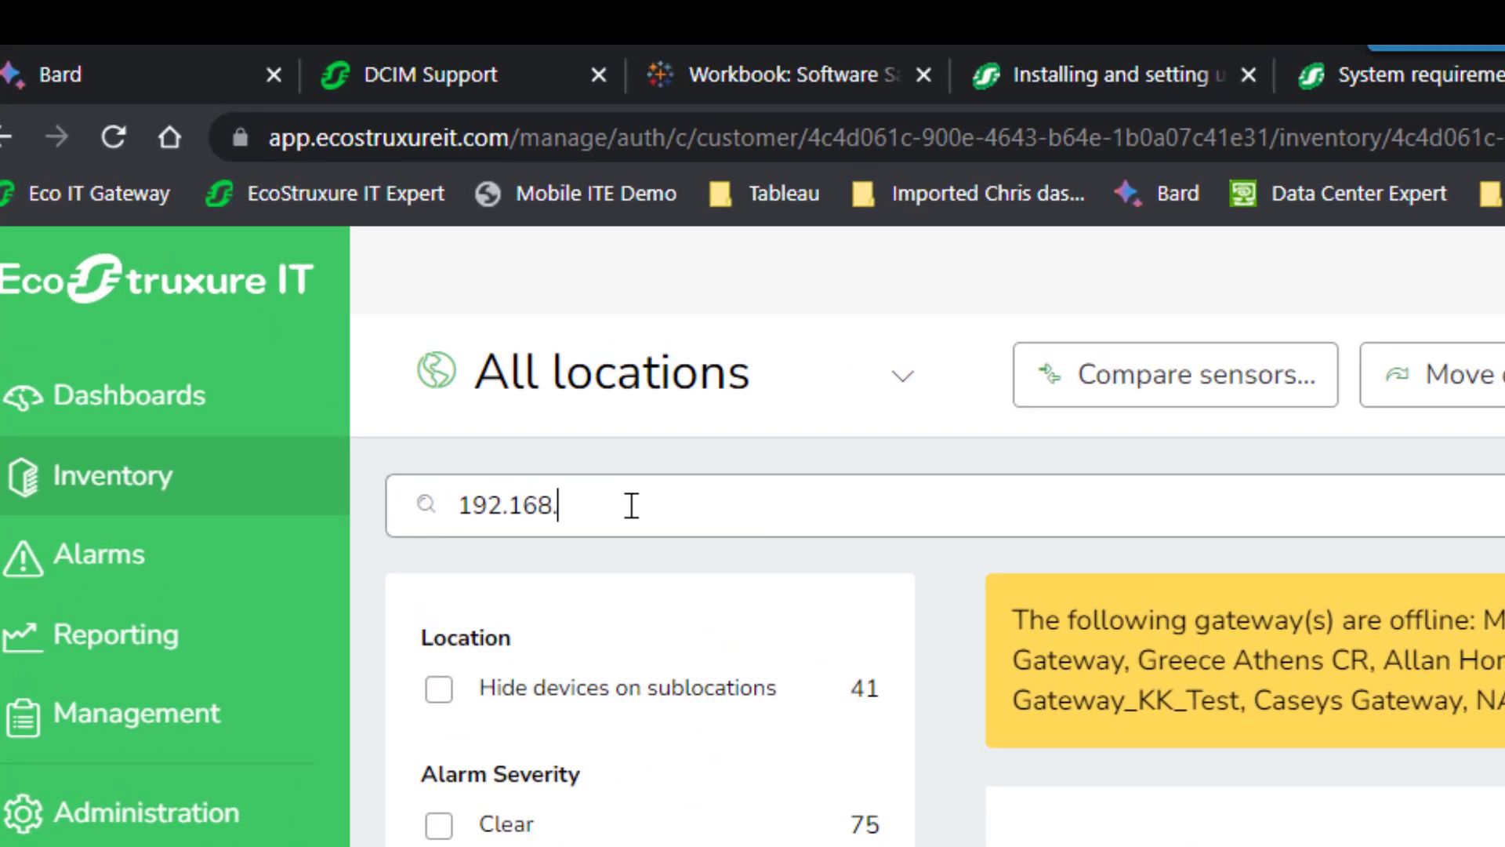
text(1)
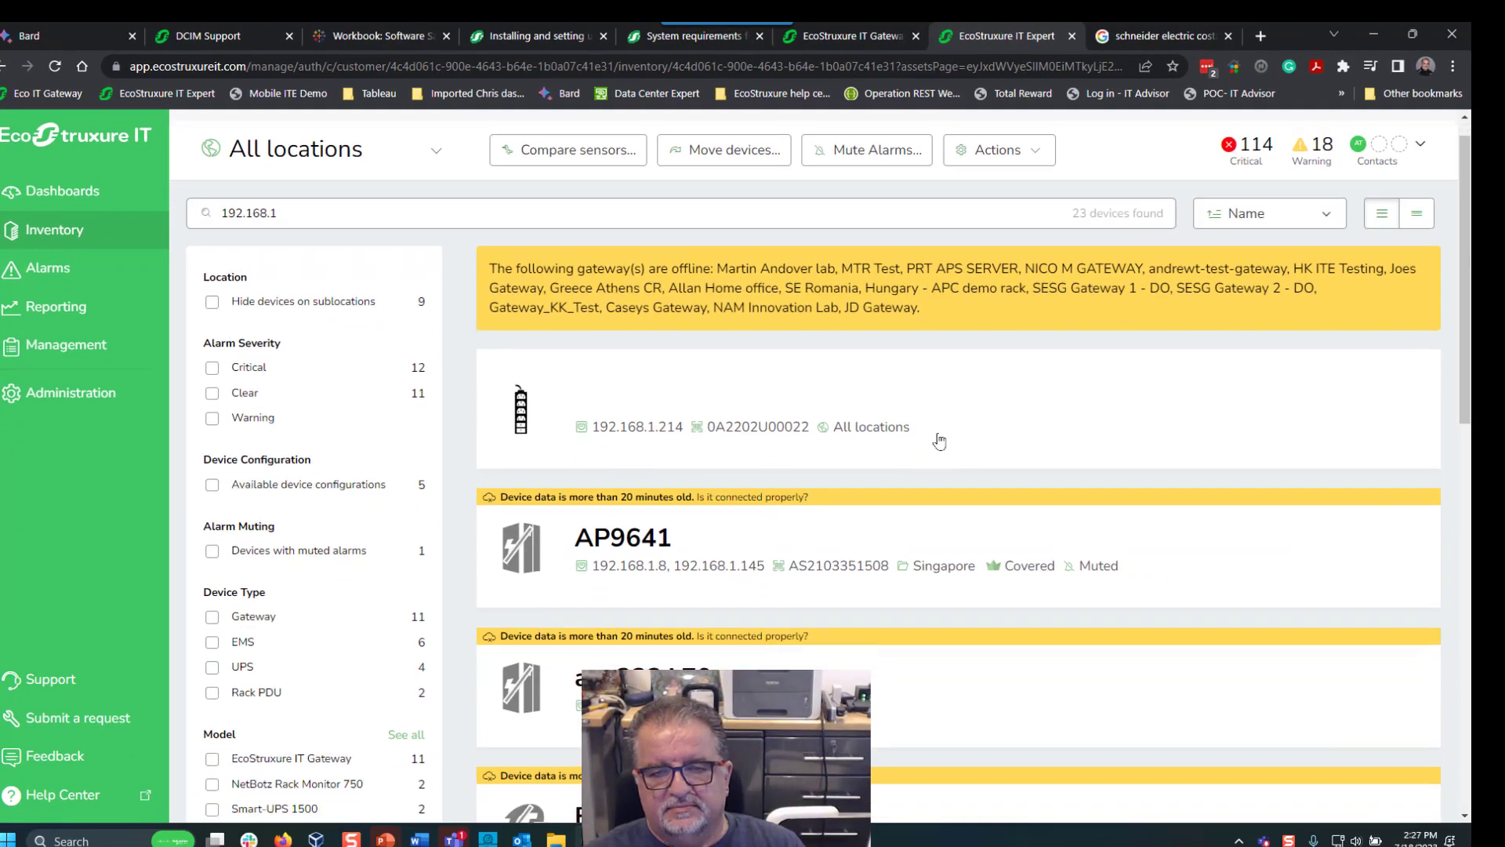
Look through the matching devices, view the details of the rack PDU at 192.168.1.214, and close them.
scroll(940, 441, down, 5)
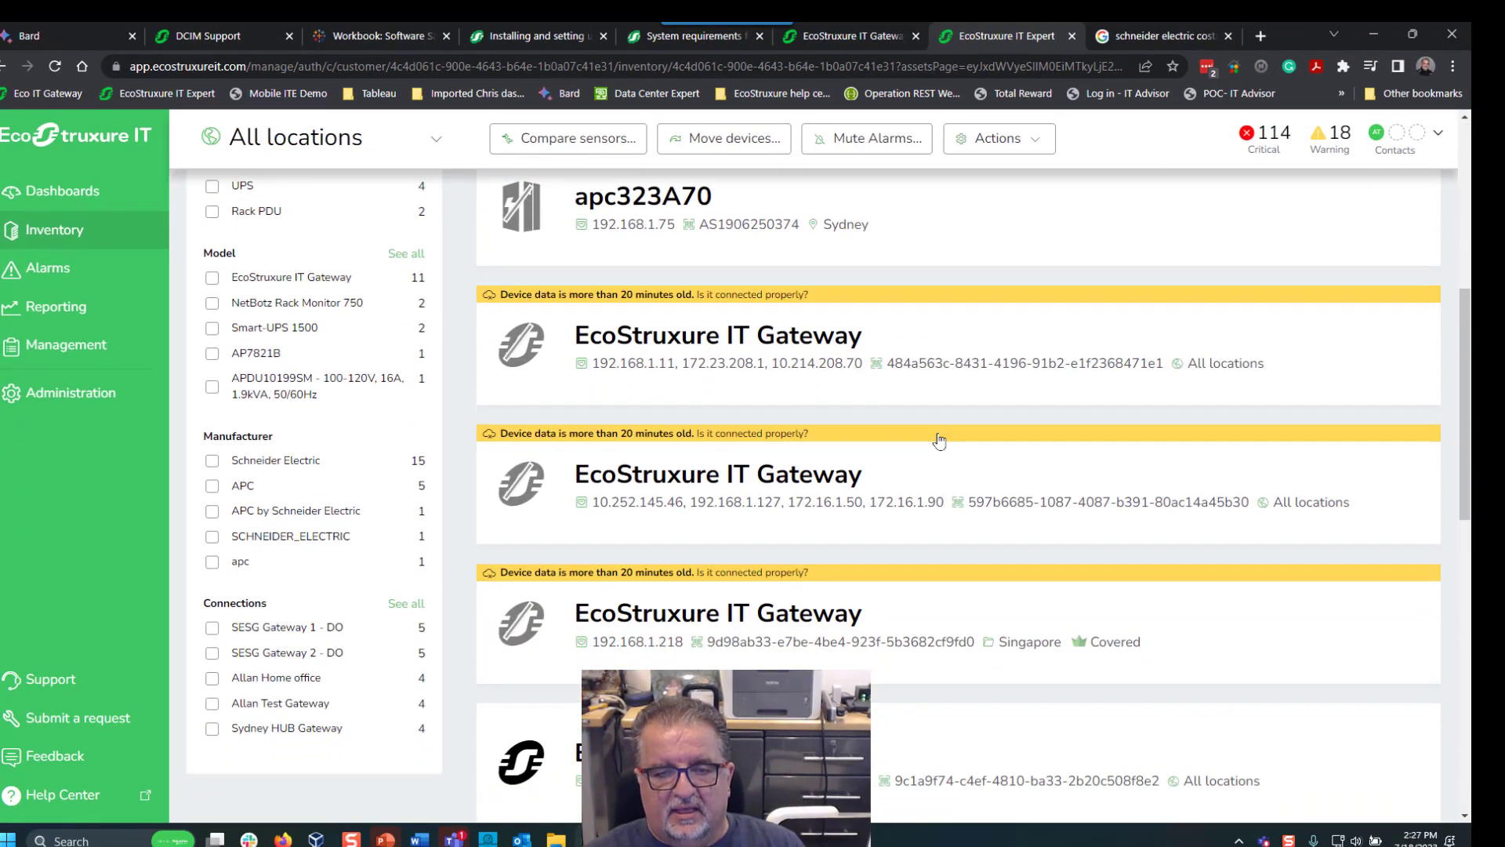
scroll(939, 441, up, 1)
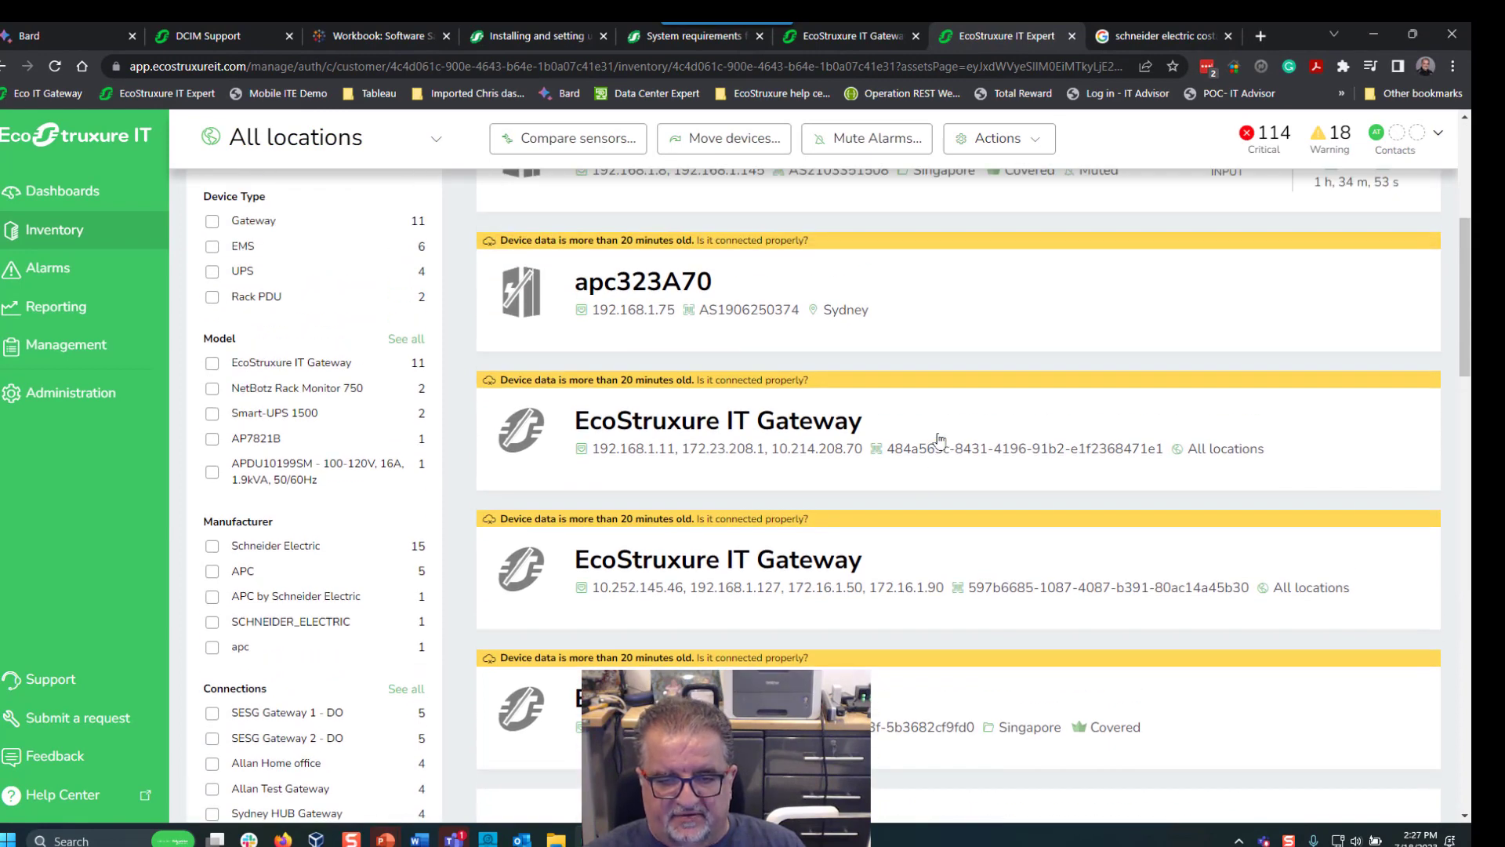
scroll(939, 441, down, 3)
scroll(939, 442, up, 8)
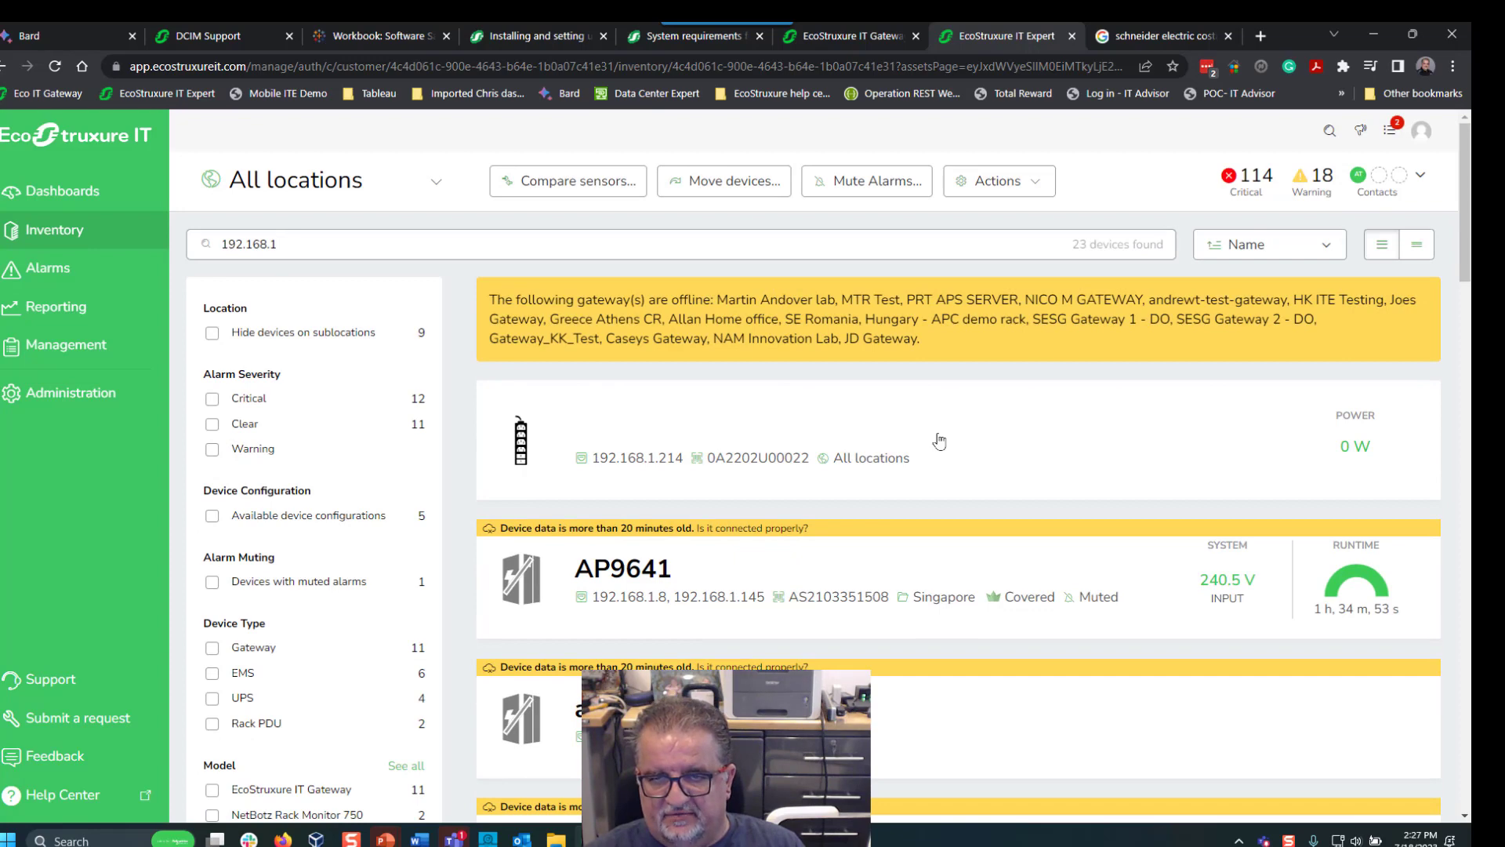
click(785, 454)
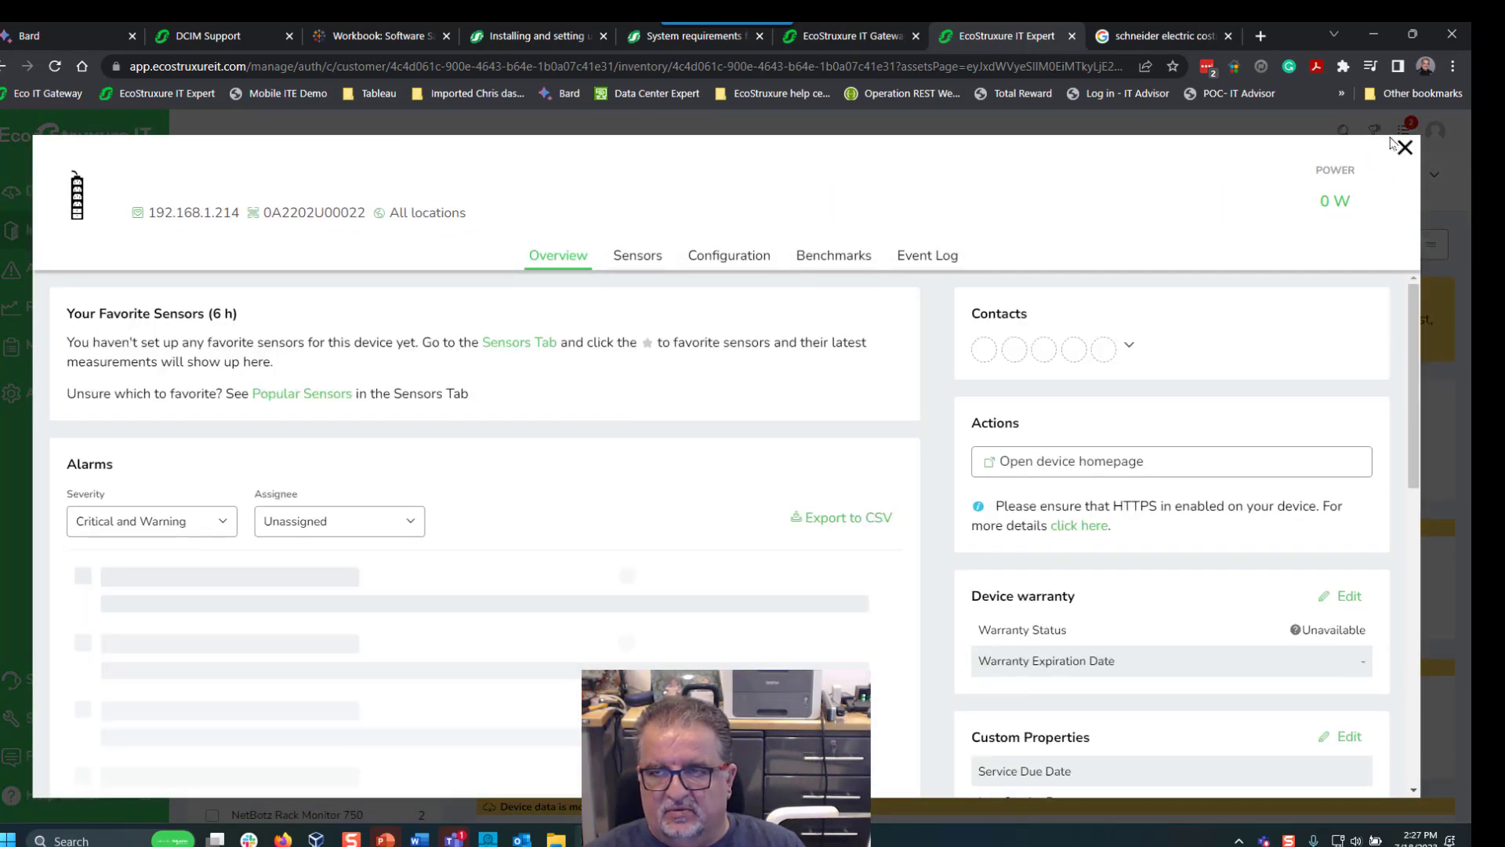
click(1405, 147)
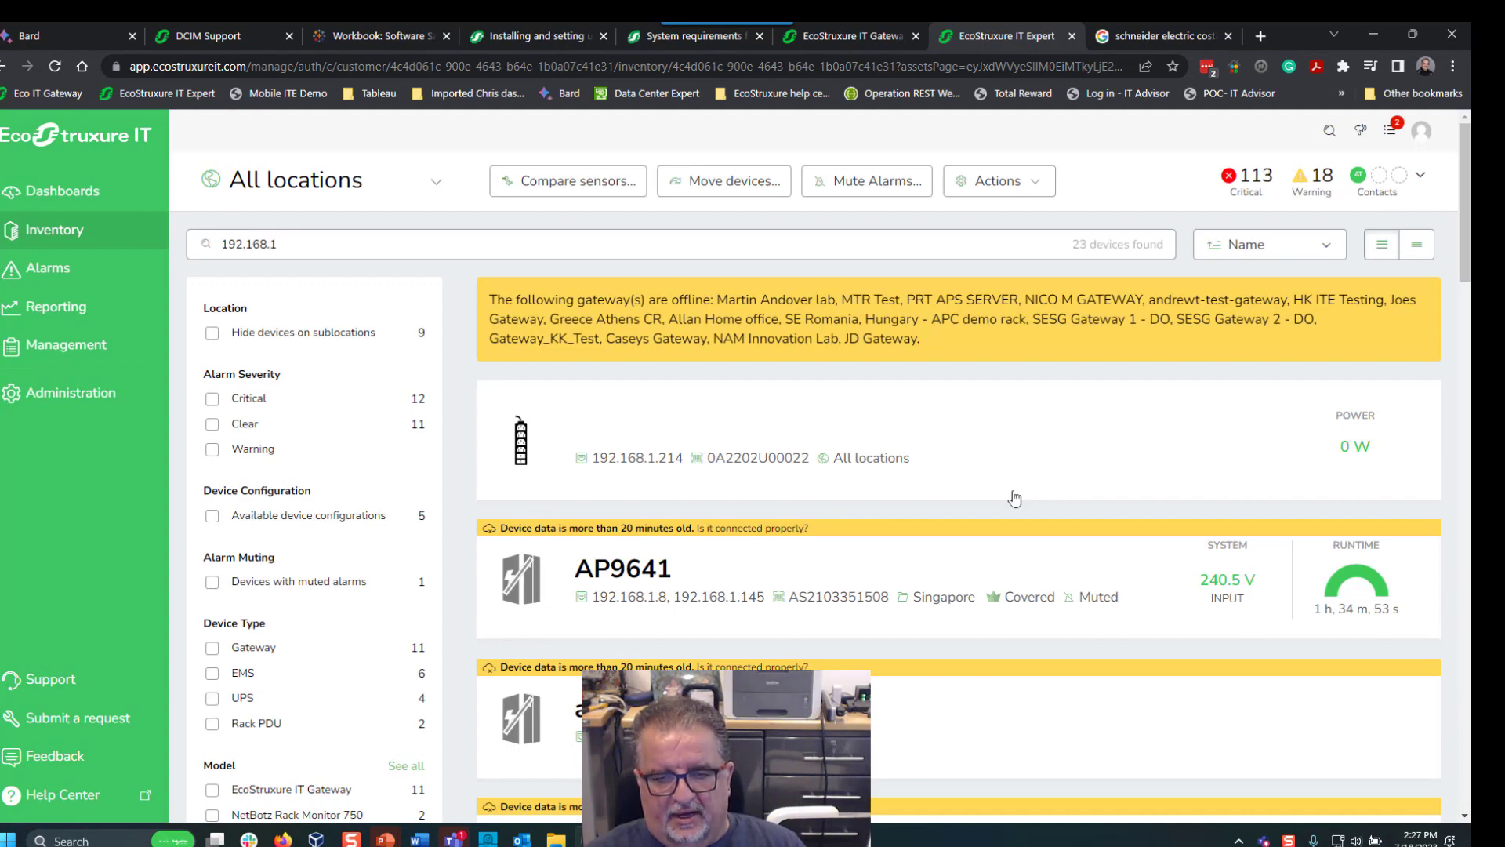
Examine the rest of the devices matching 192.168.1, down to the end of the inventory list.
scroll(1015, 498, down, 10)
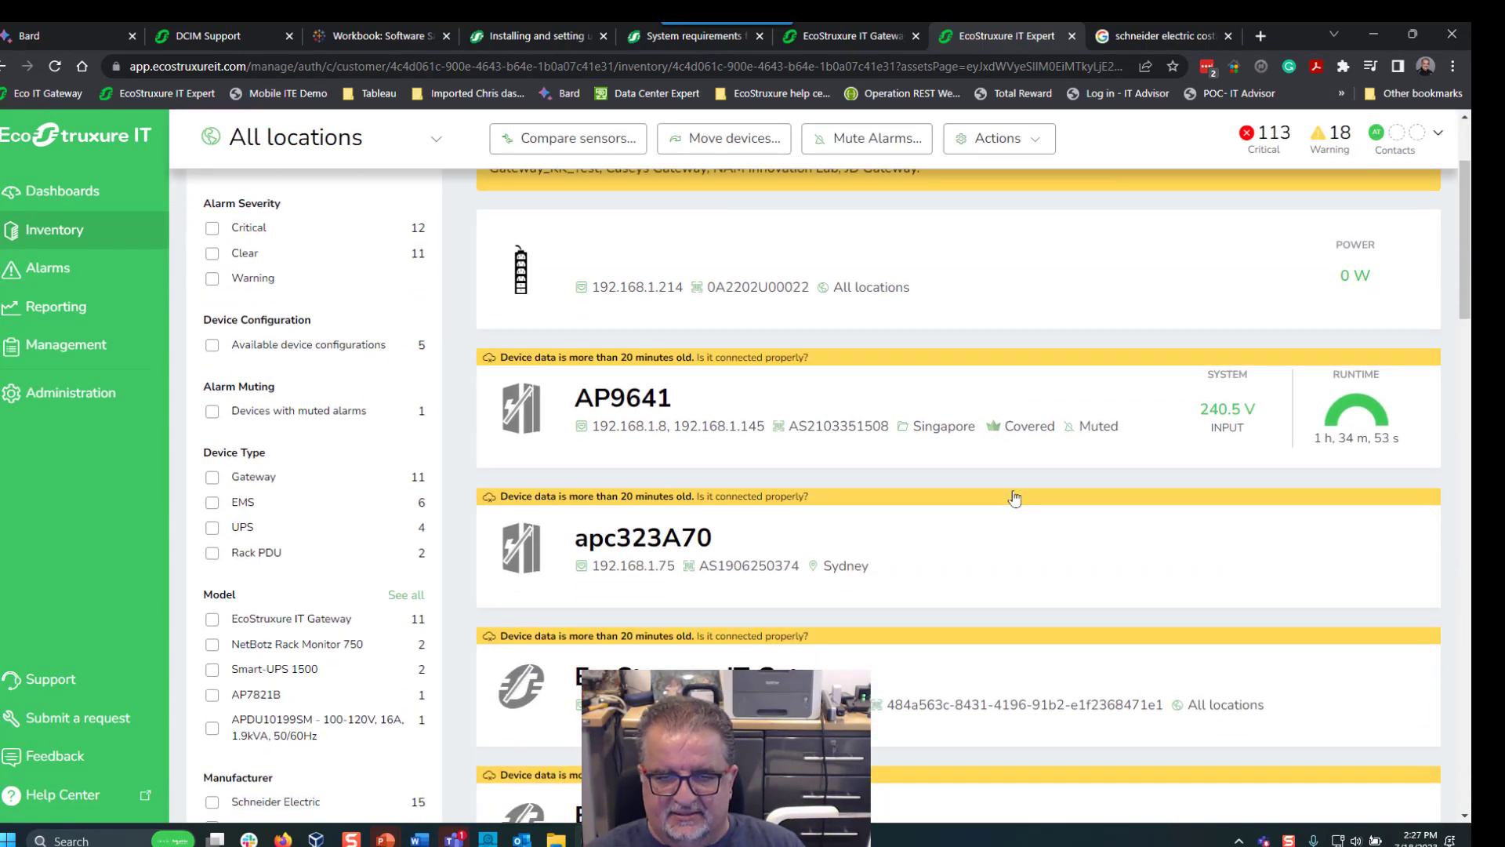
scroll(1014, 498, down, 10)
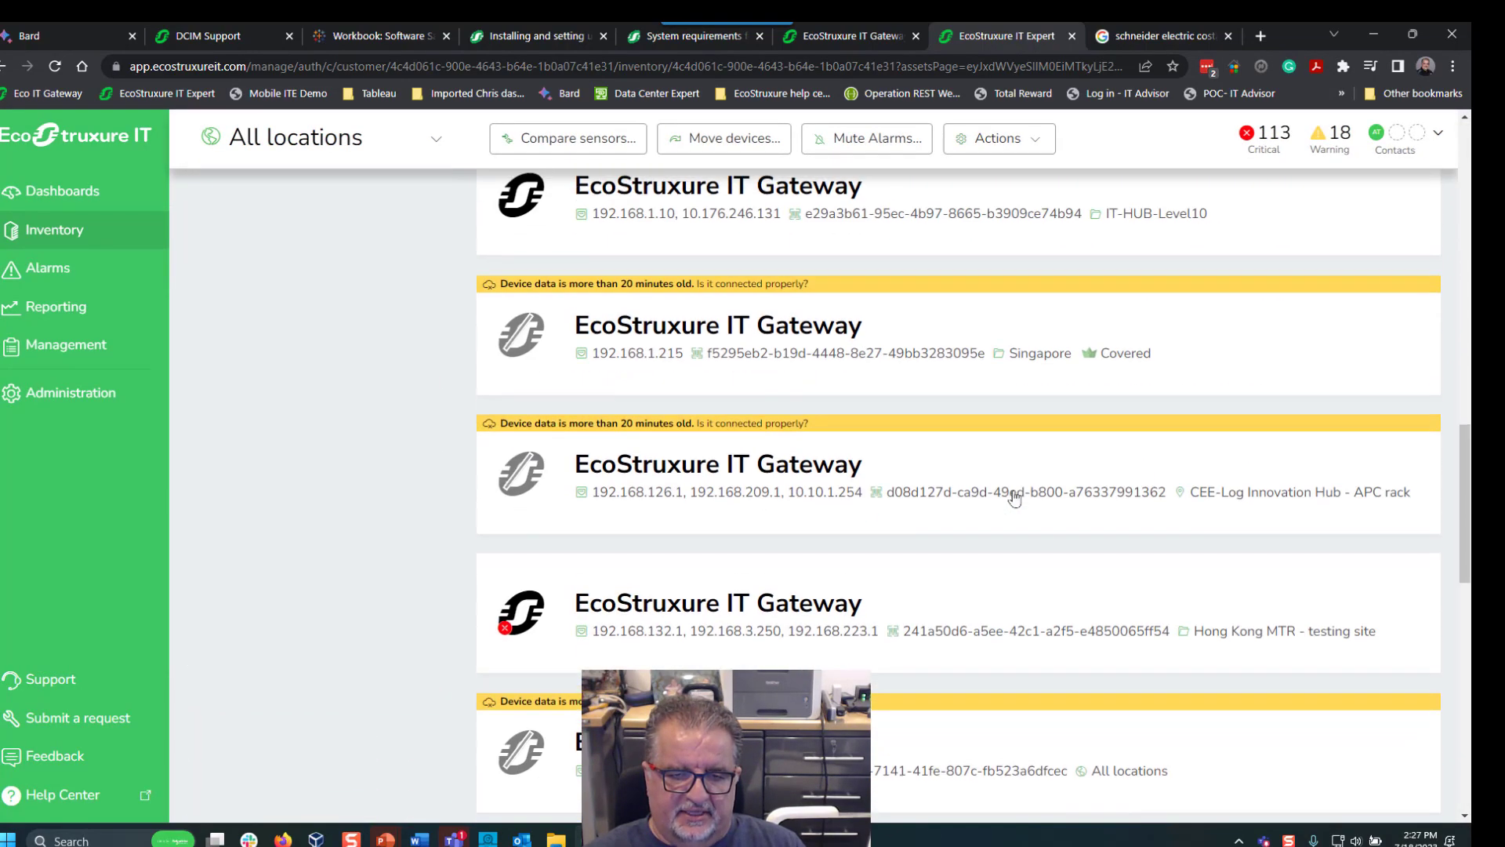
scroll(1015, 499, down, 2)
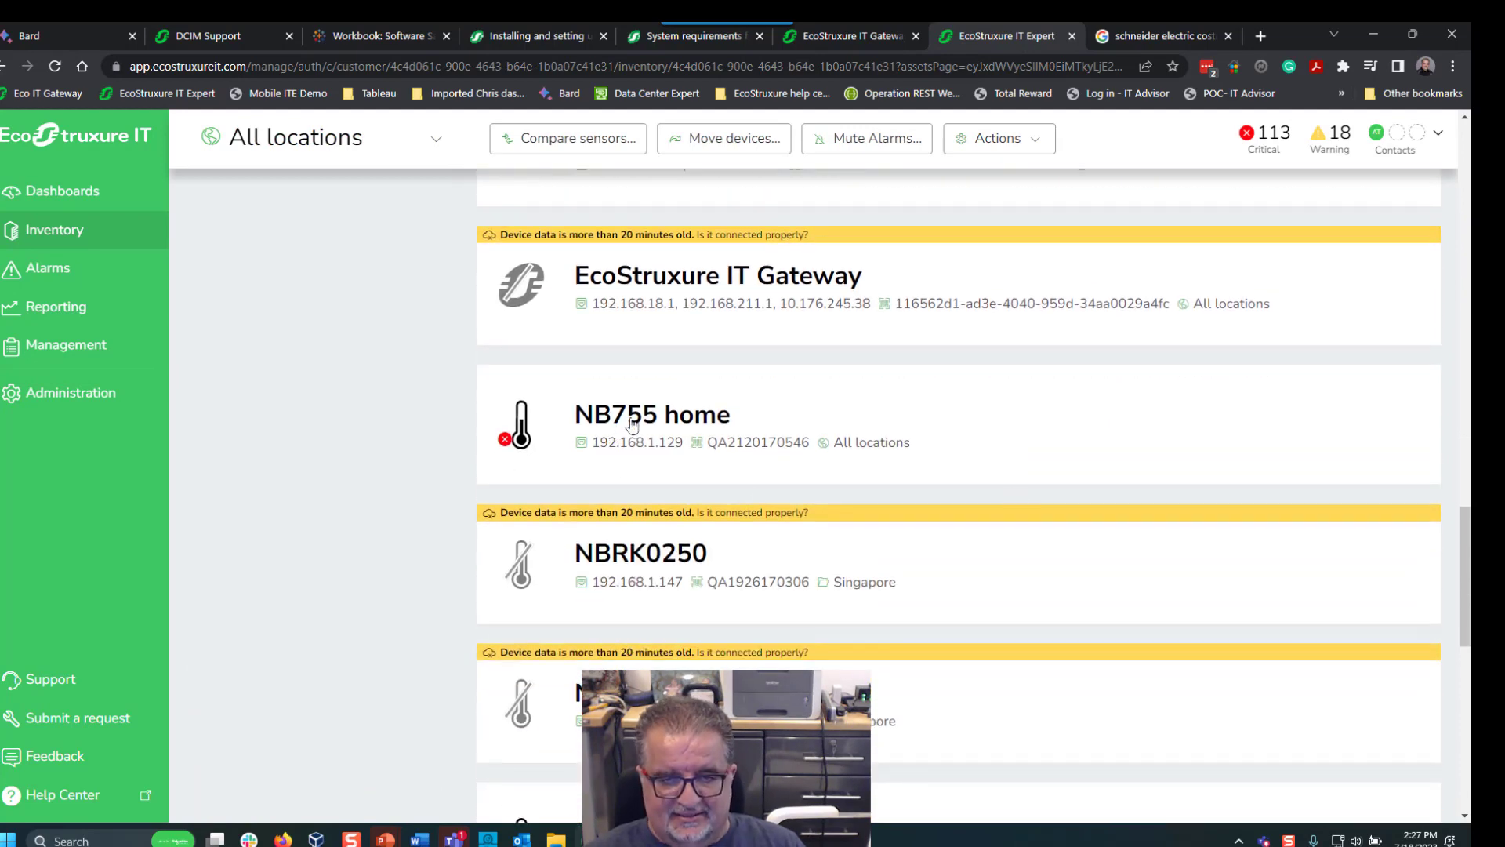
scroll(992, 491, down, 5)
scroll(992, 490, down, 5)
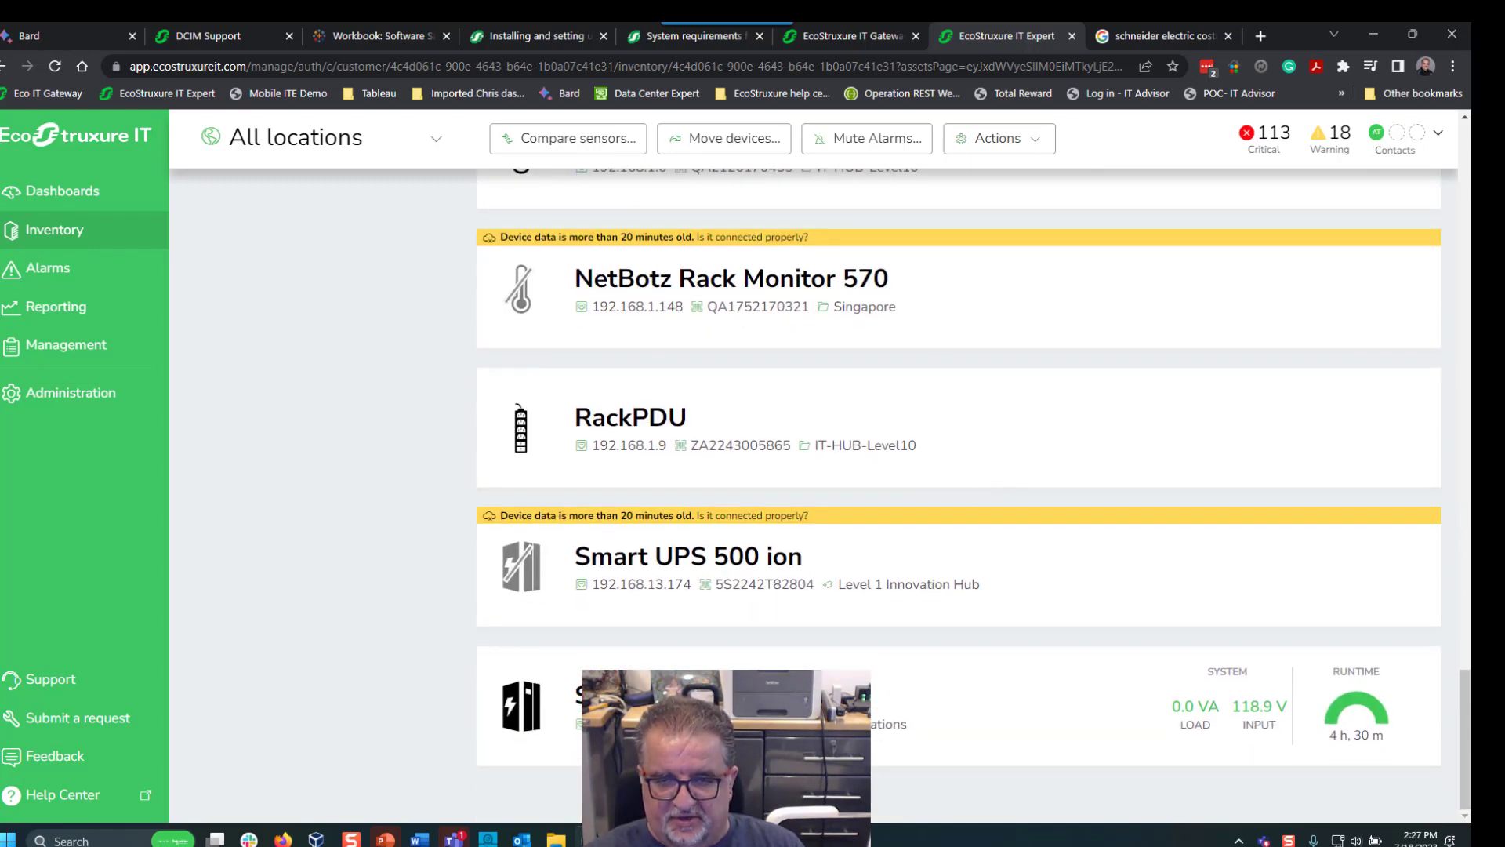
Start moving devices and select the rack PDU at 192.168.1.214, NB755 home and SmartUPS750 in the filtered inventory.
scroll(1055, 536, up, 15)
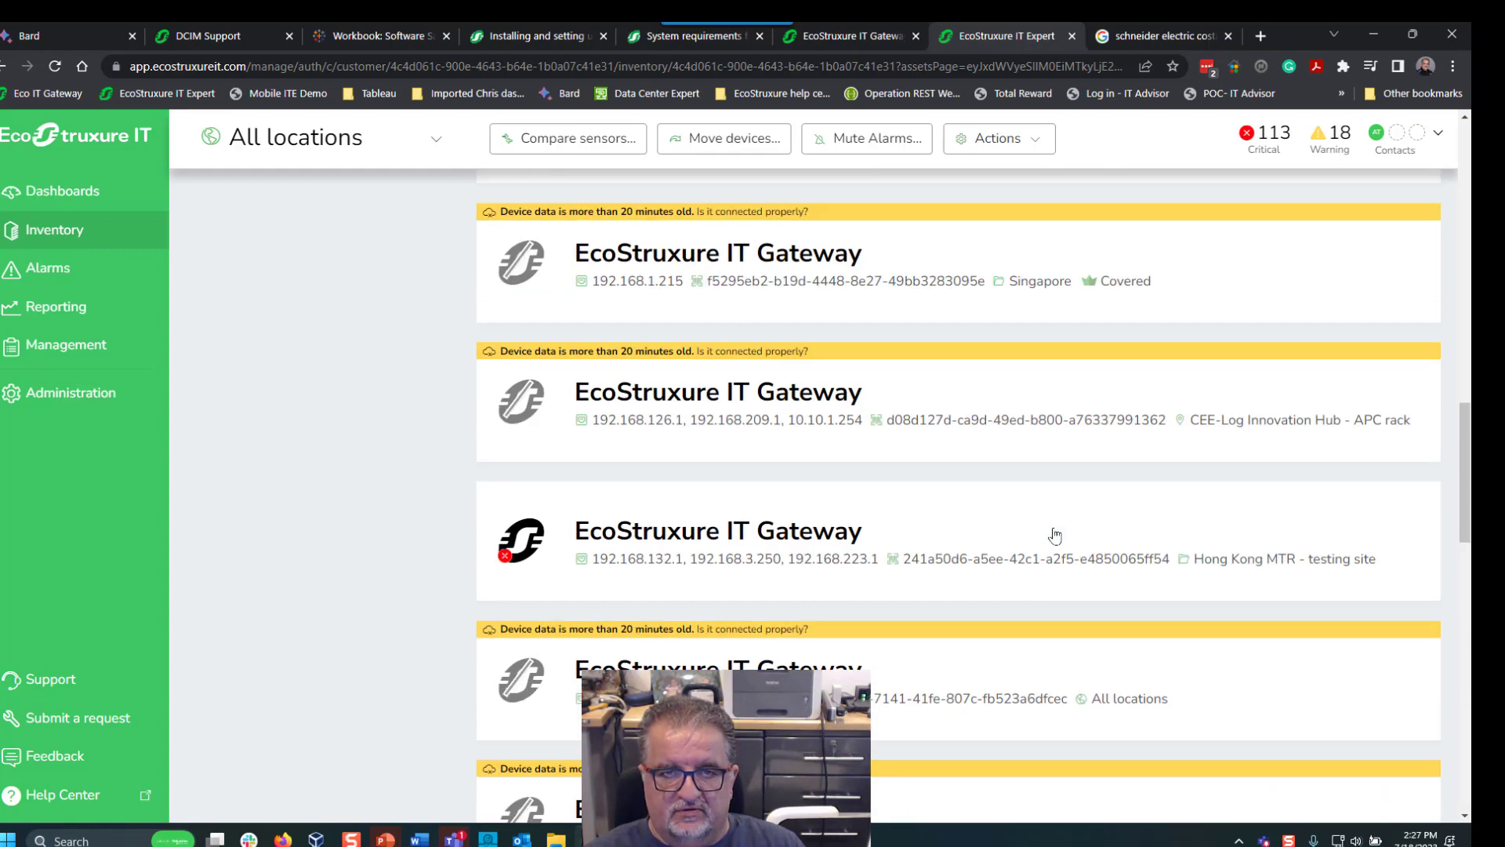
scroll(1055, 536, up, 10)
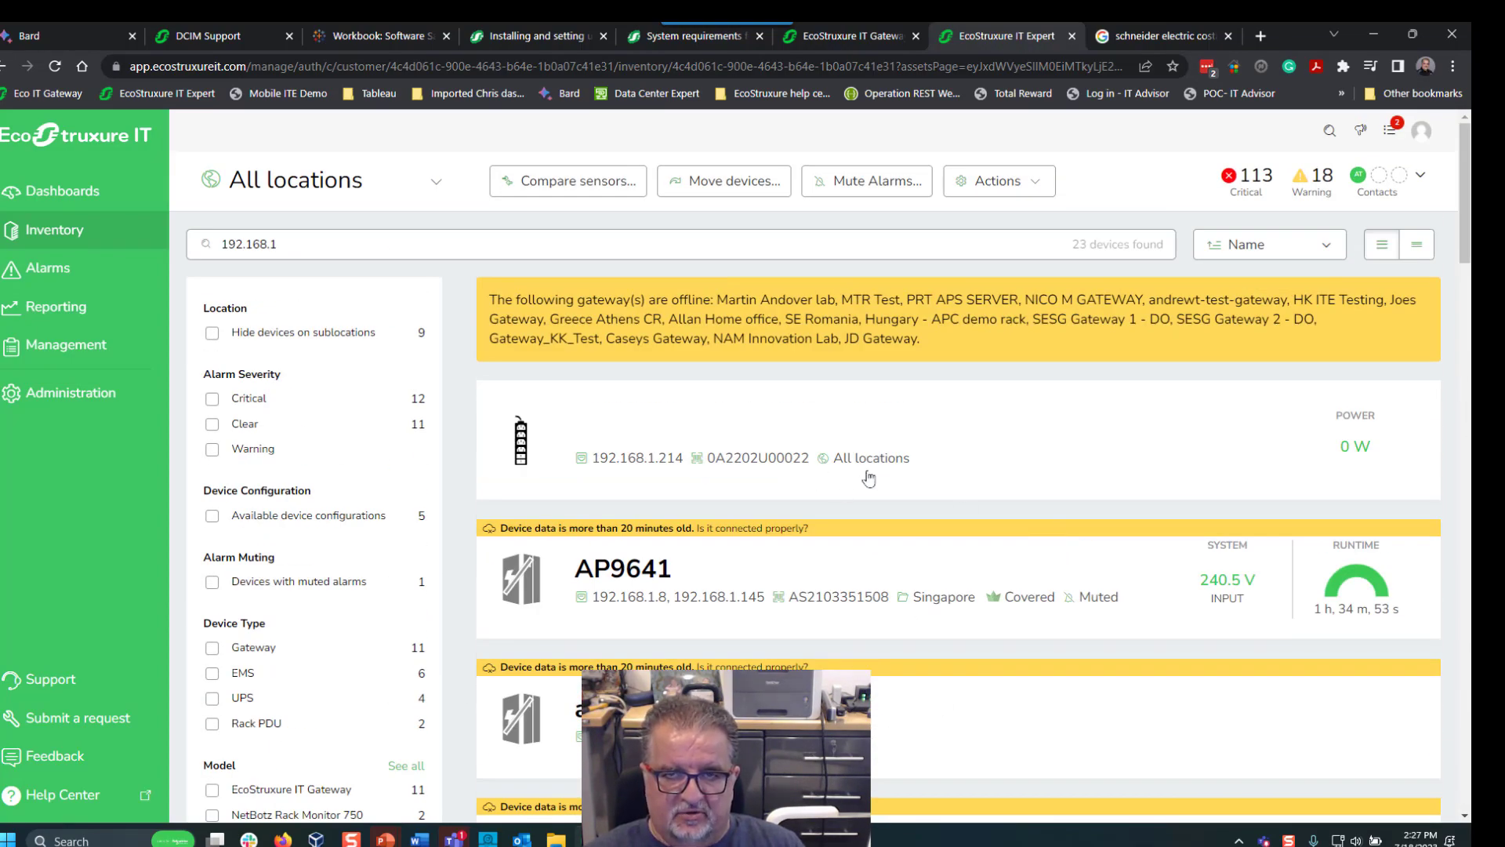
click(740, 187)
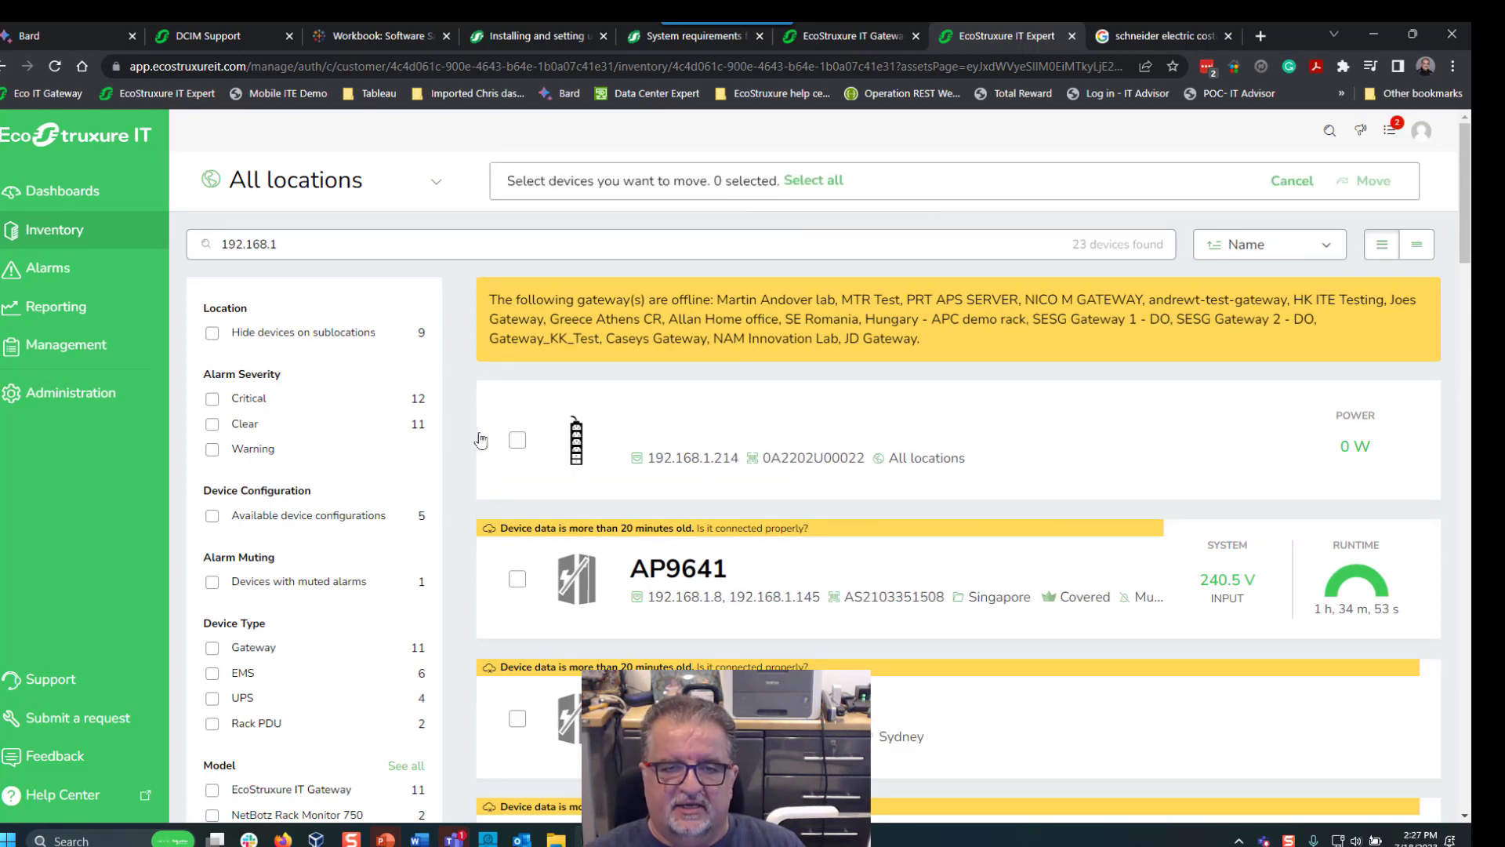
click(515, 441)
scroll(878, 548, down, 10)
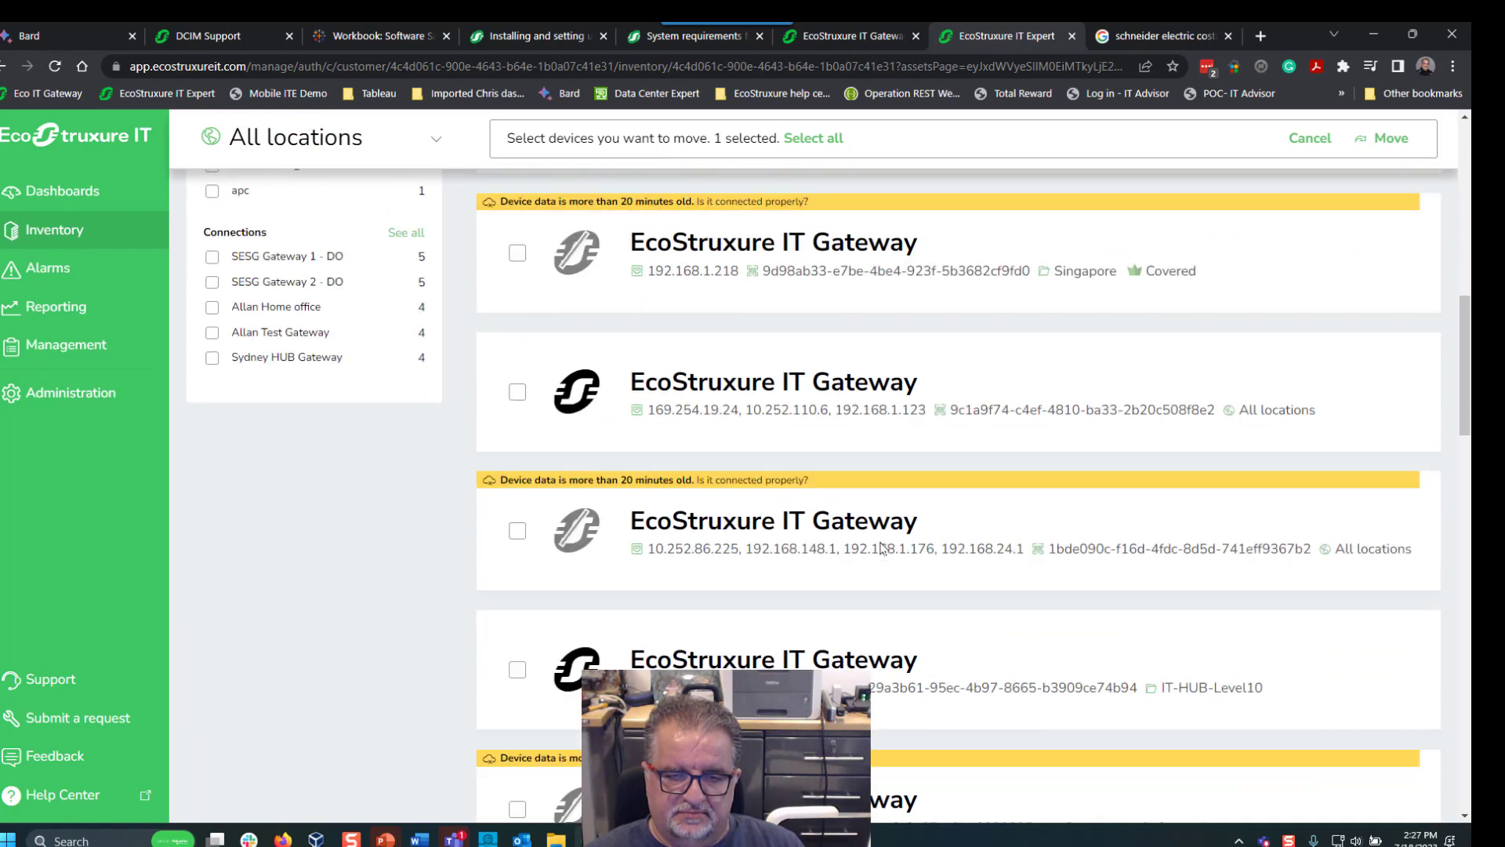
scroll(884, 548, down, 10)
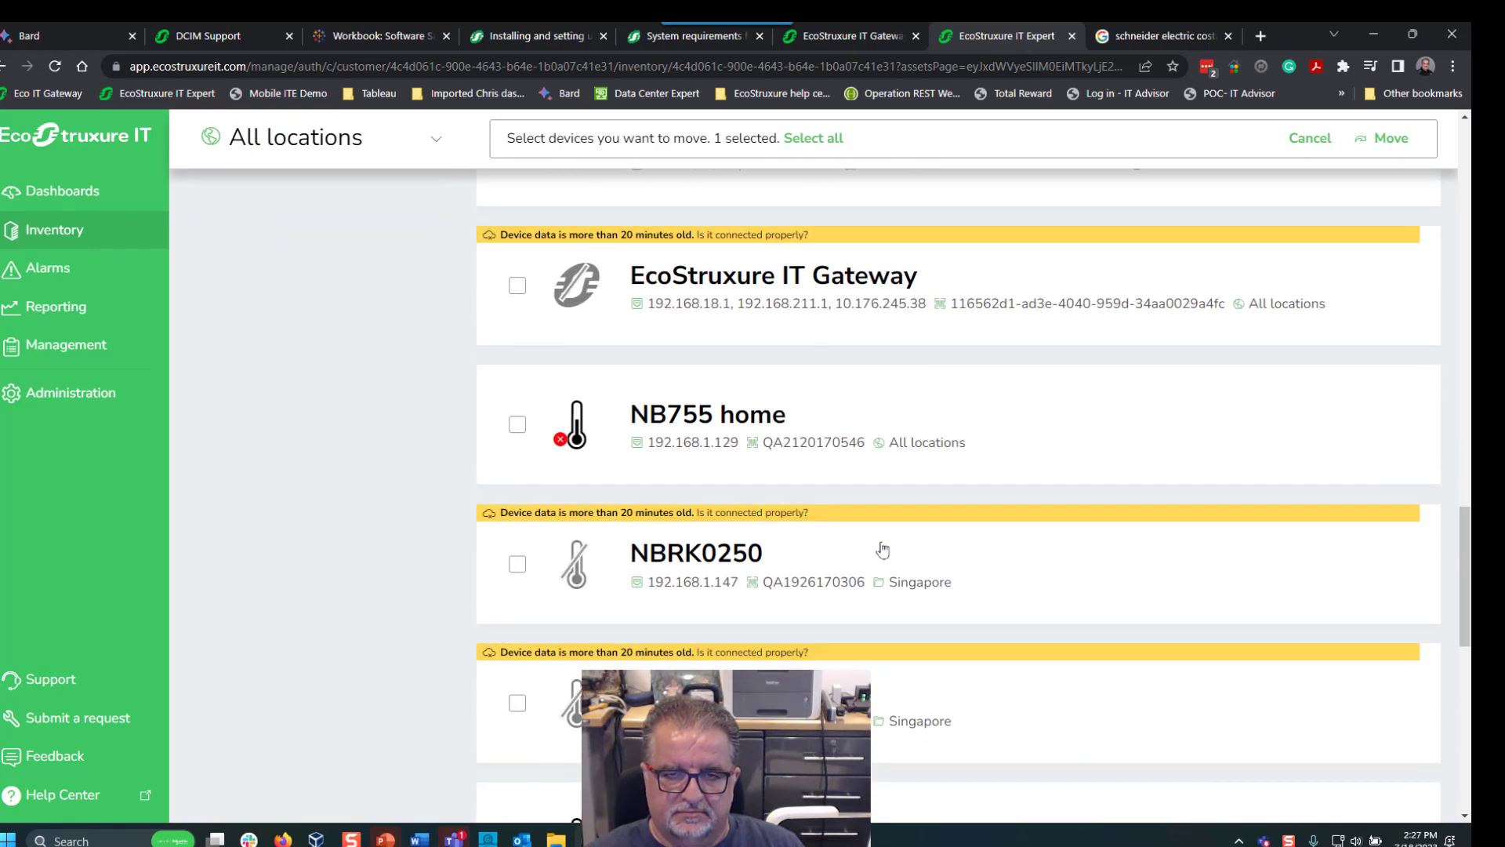
click(517, 424)
scroll(956, 555, down, 8)
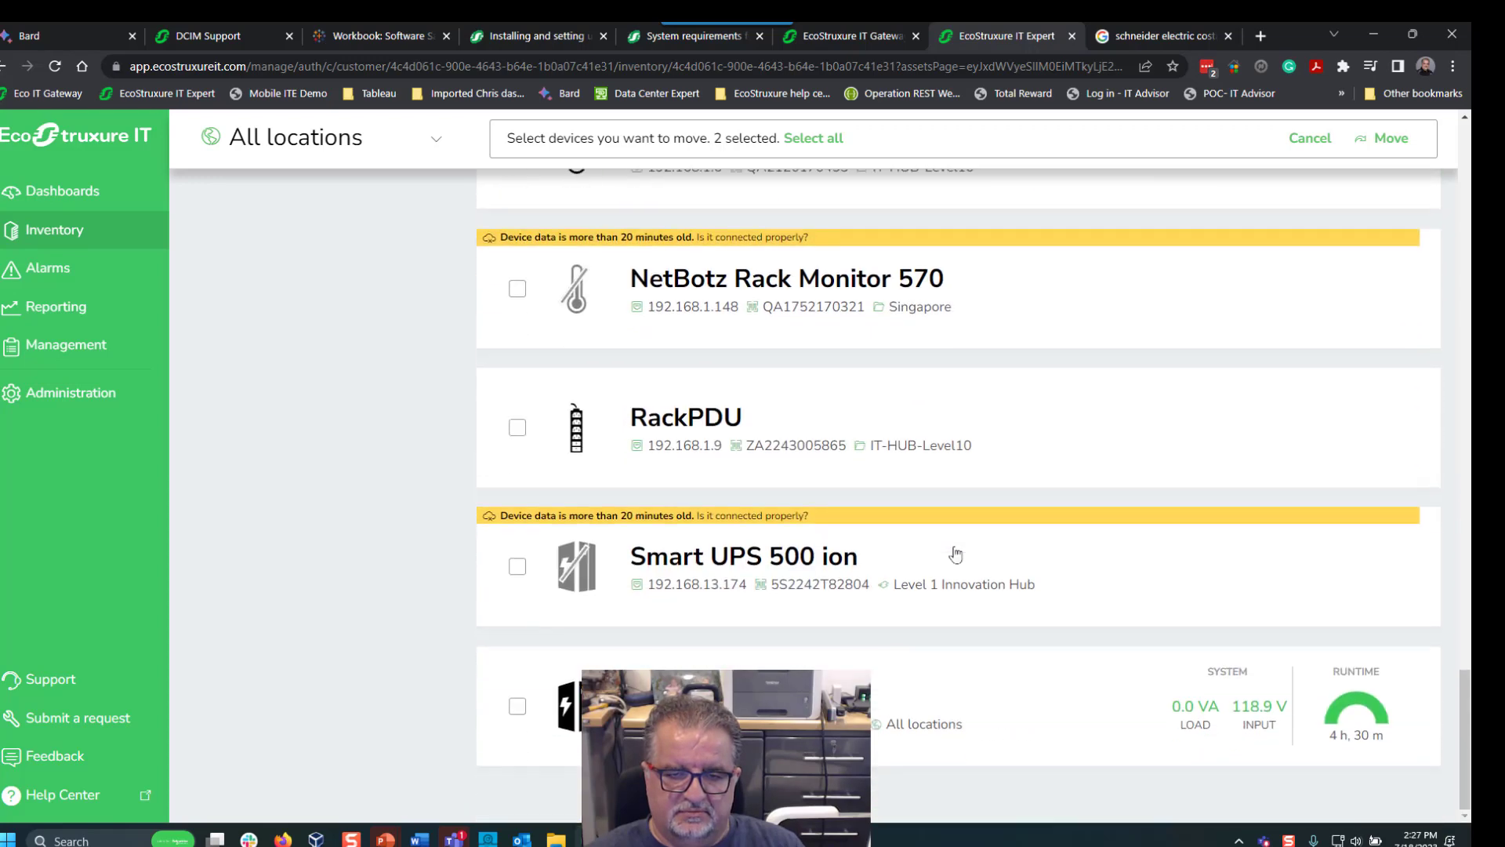
click(517, 706)
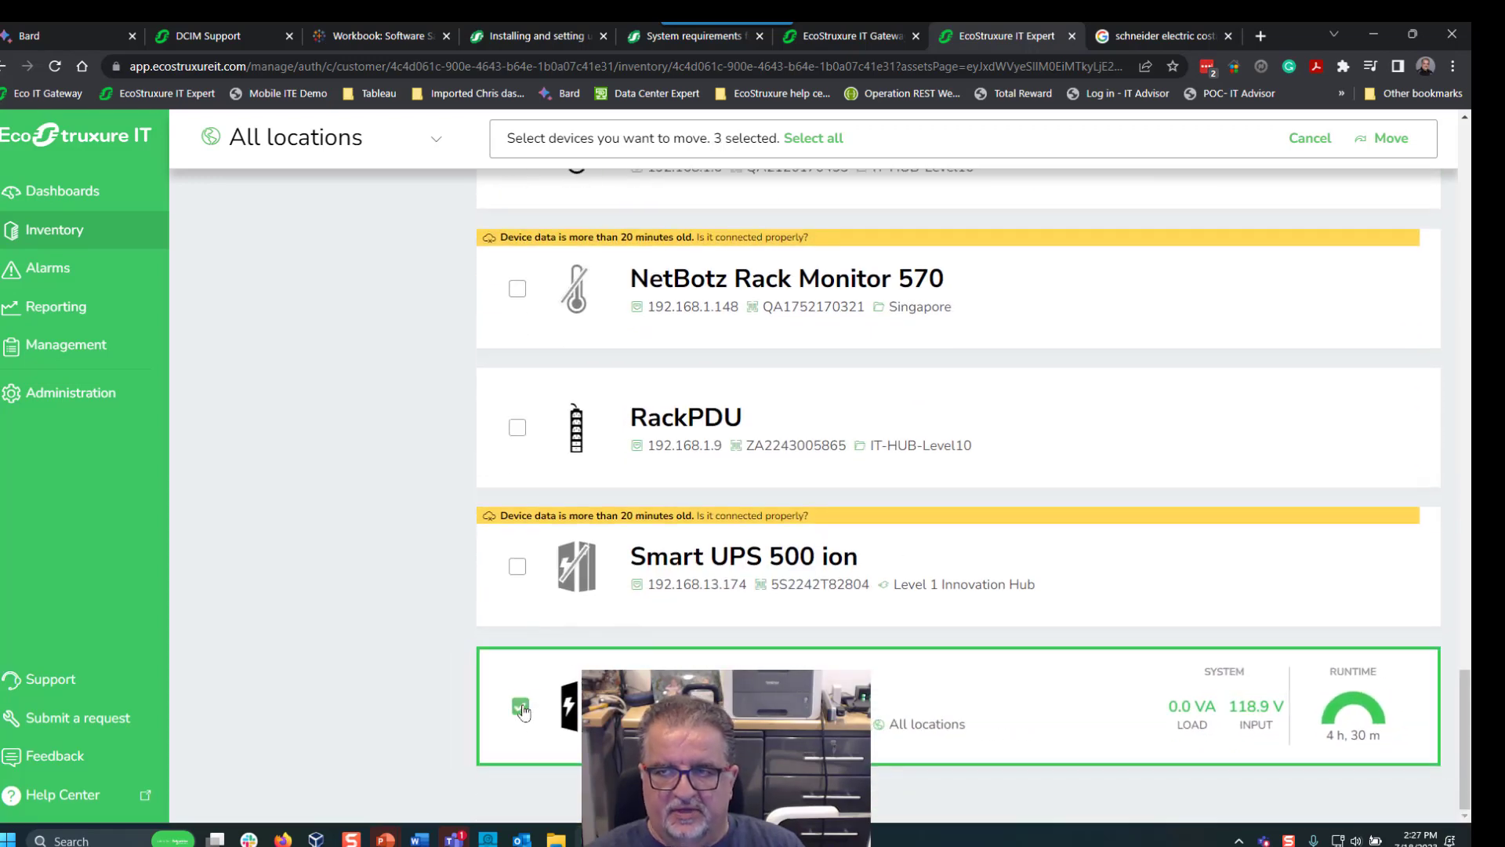
Move the three selected devices to the SE office location.
click(1391, 141)
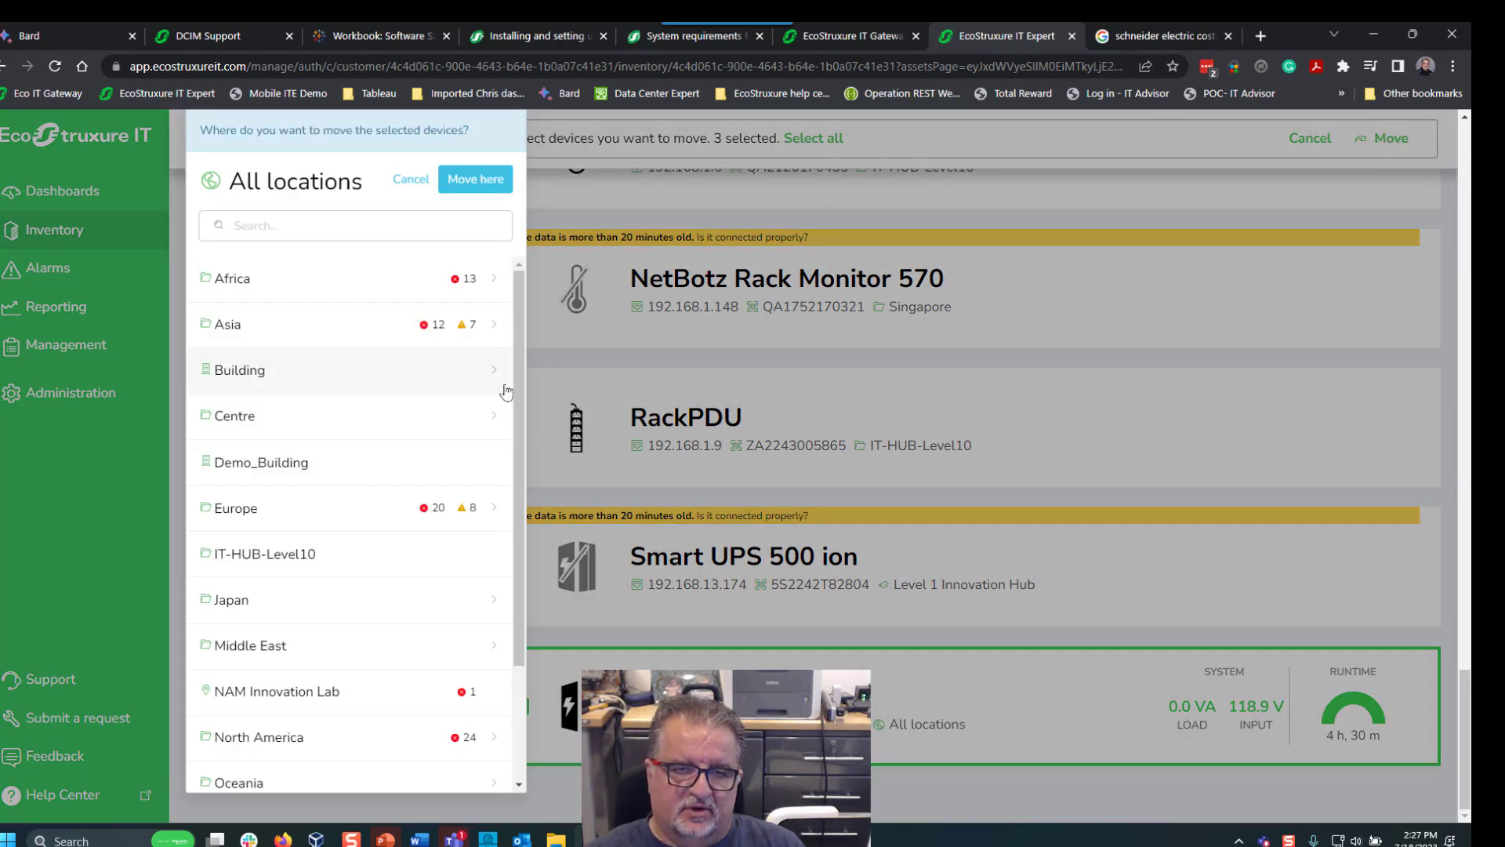
drag(518, 395, 509, 527)
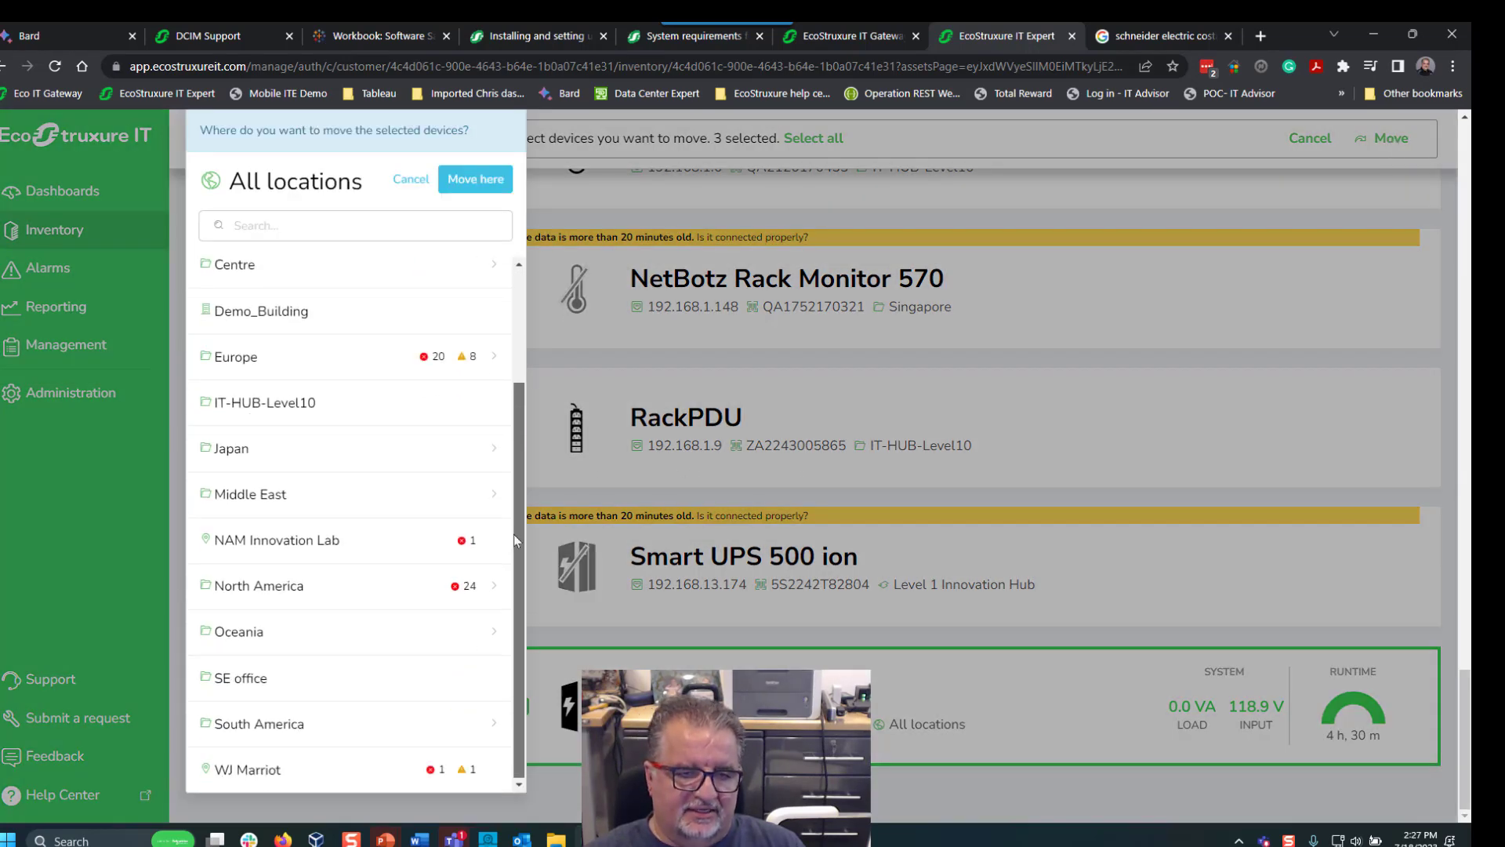
click(277, 681)
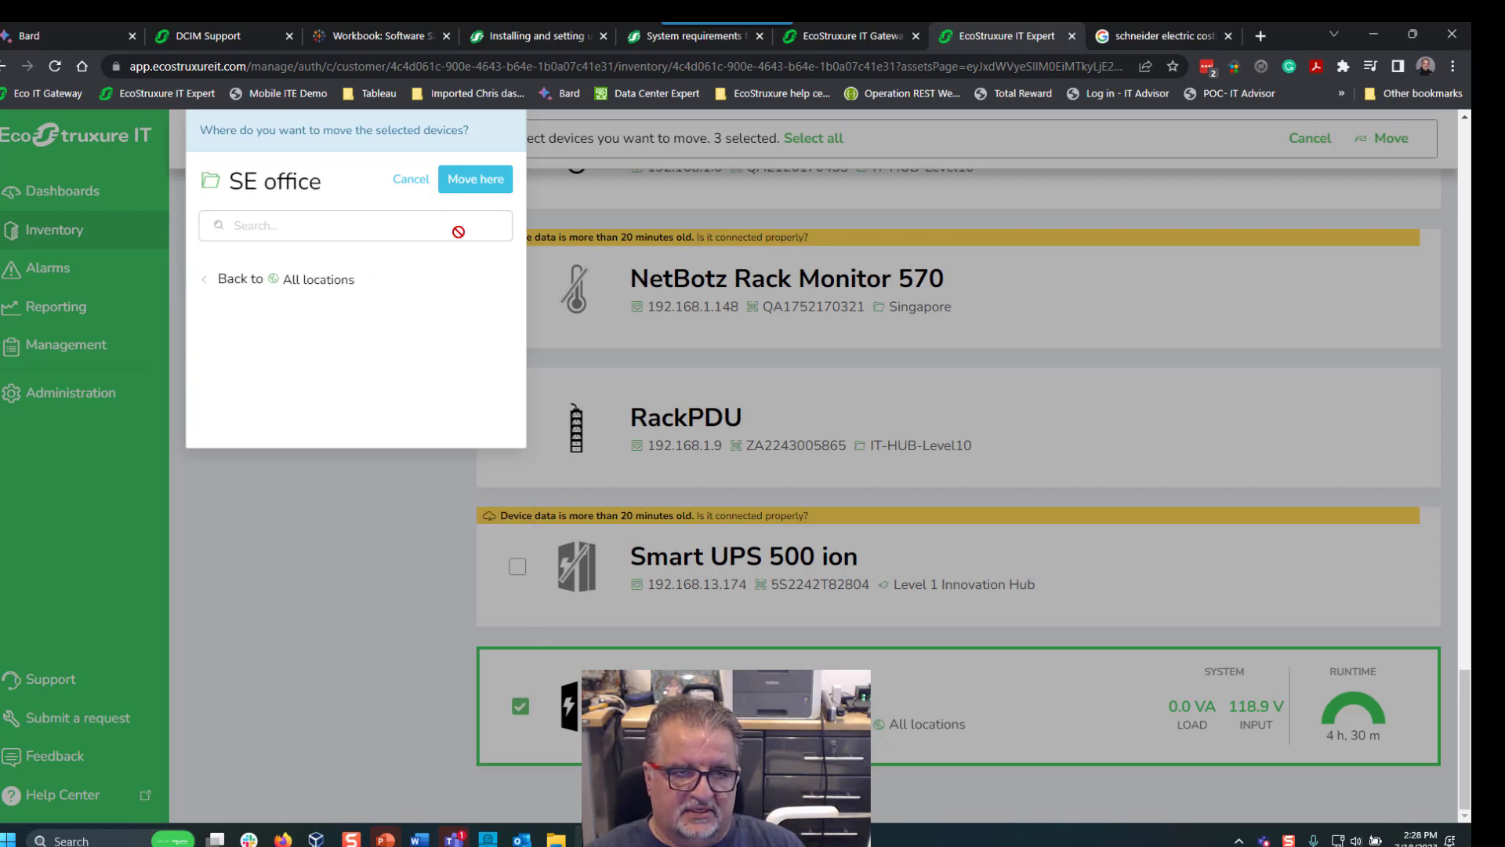
click(463, 181)
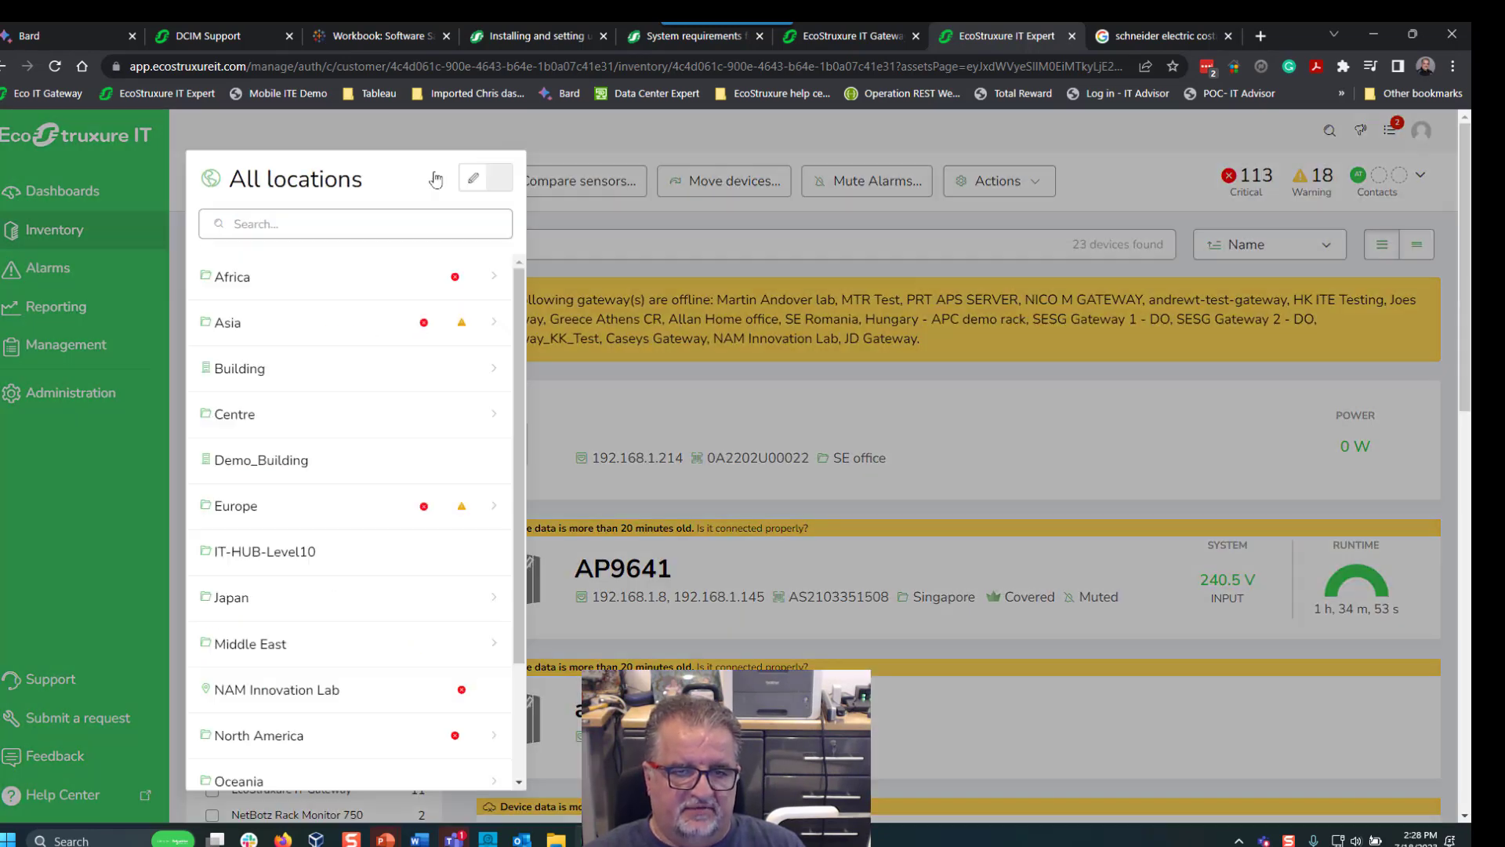
Switch the inventory from all locations to SE office and look through the devices moved there.
click(436, 181)
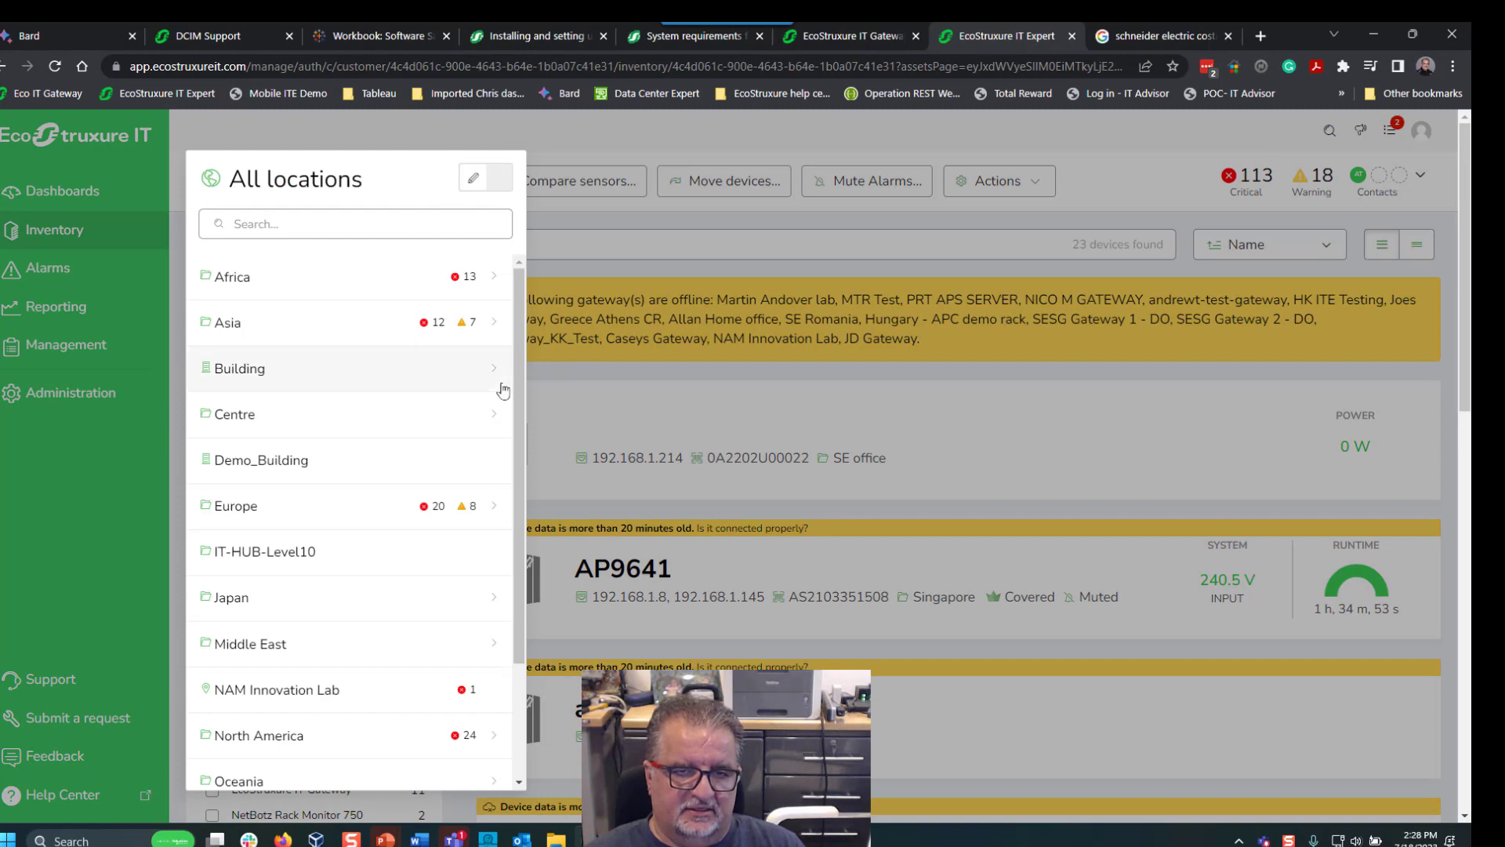
drag(518, 379, 525, 579)
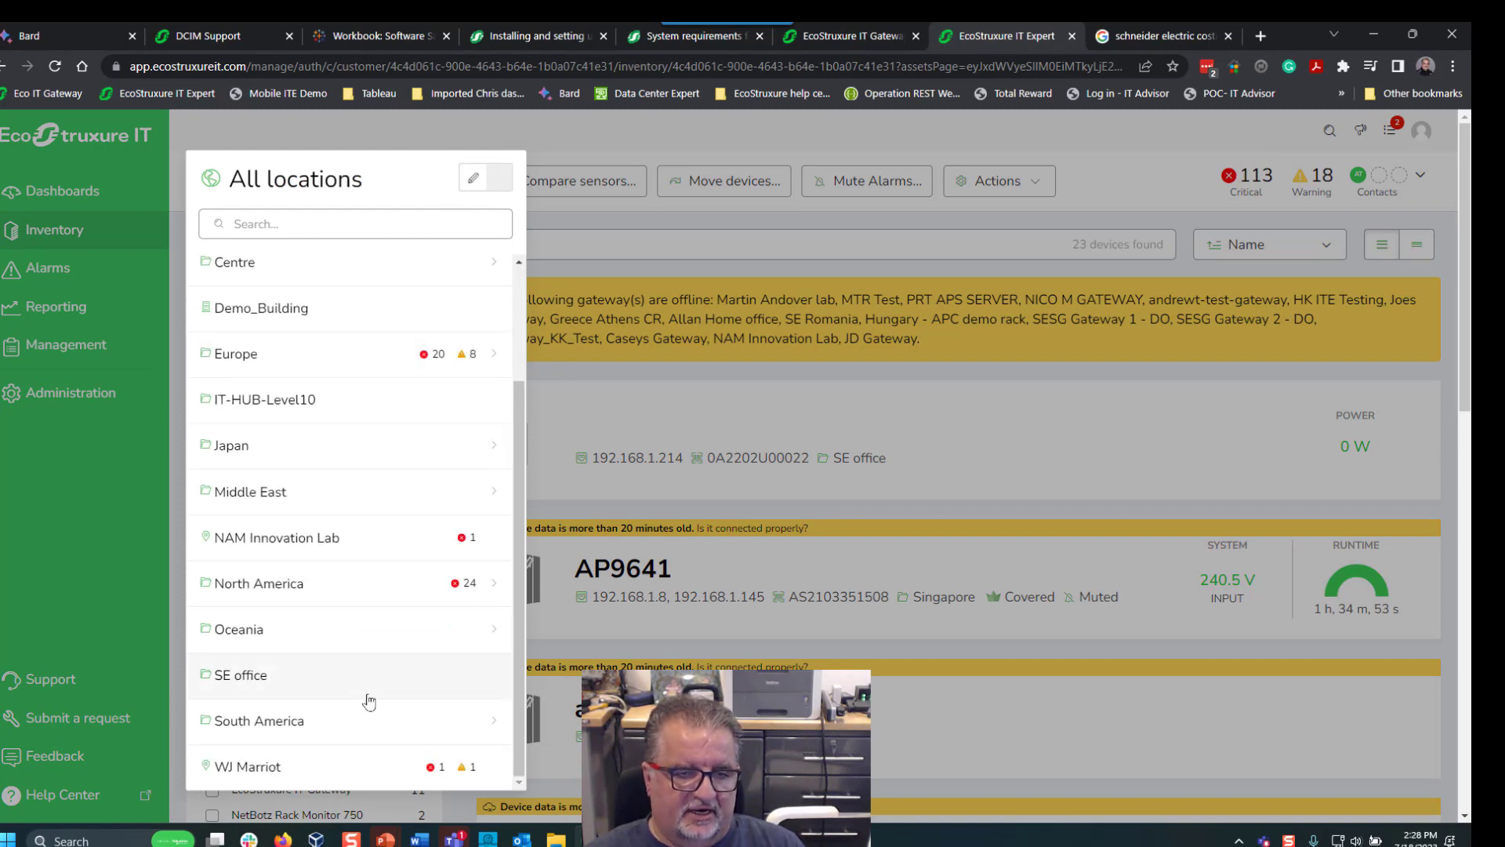
click(275, 676)
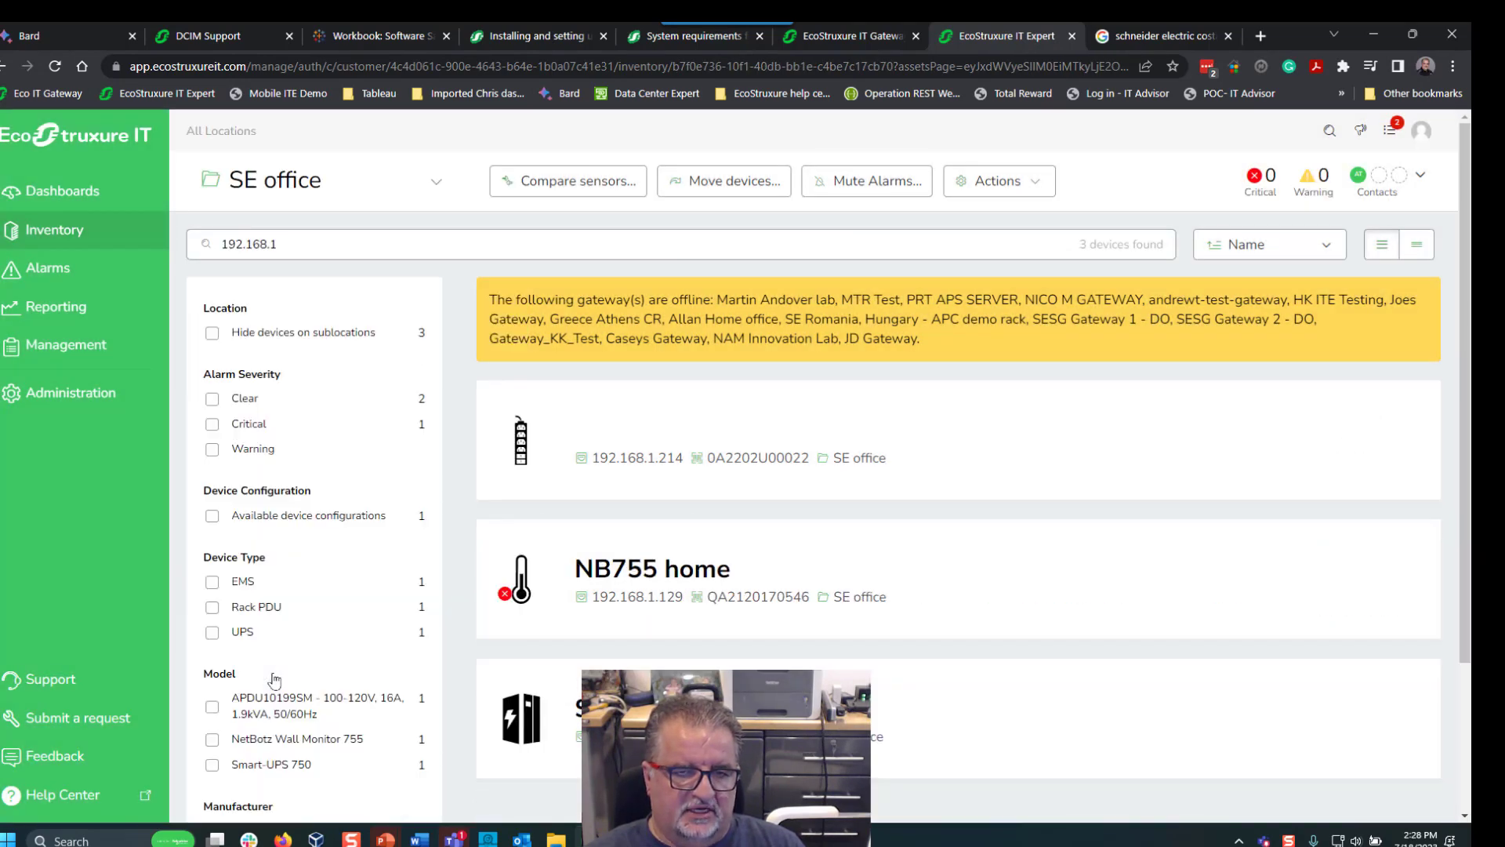
scroll(1138, 524, down, 3)
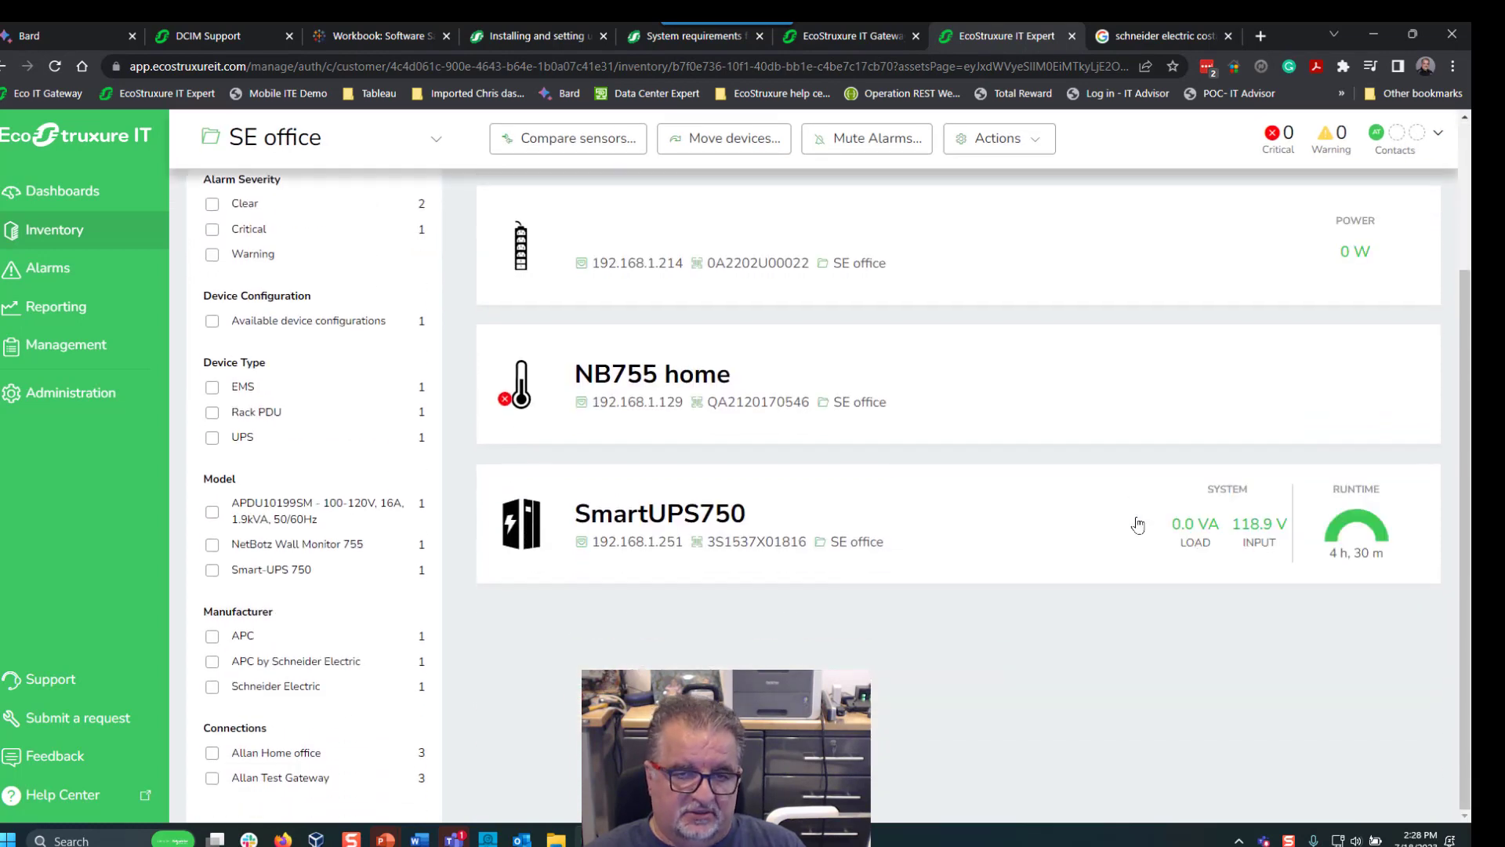
scroll(1137, 523, up, 3)
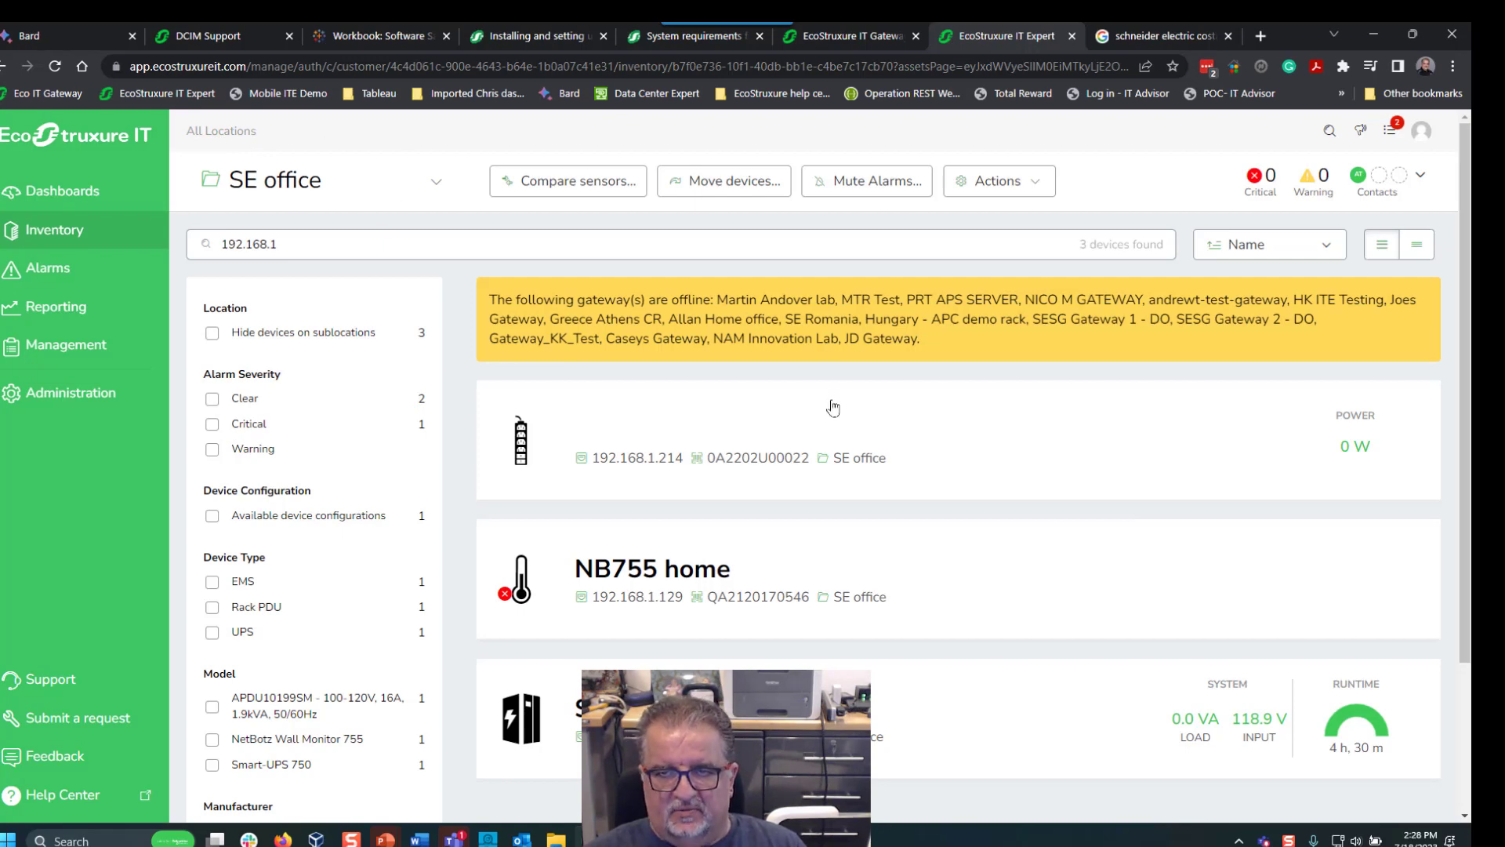
scroll(833, 408, down, 3)
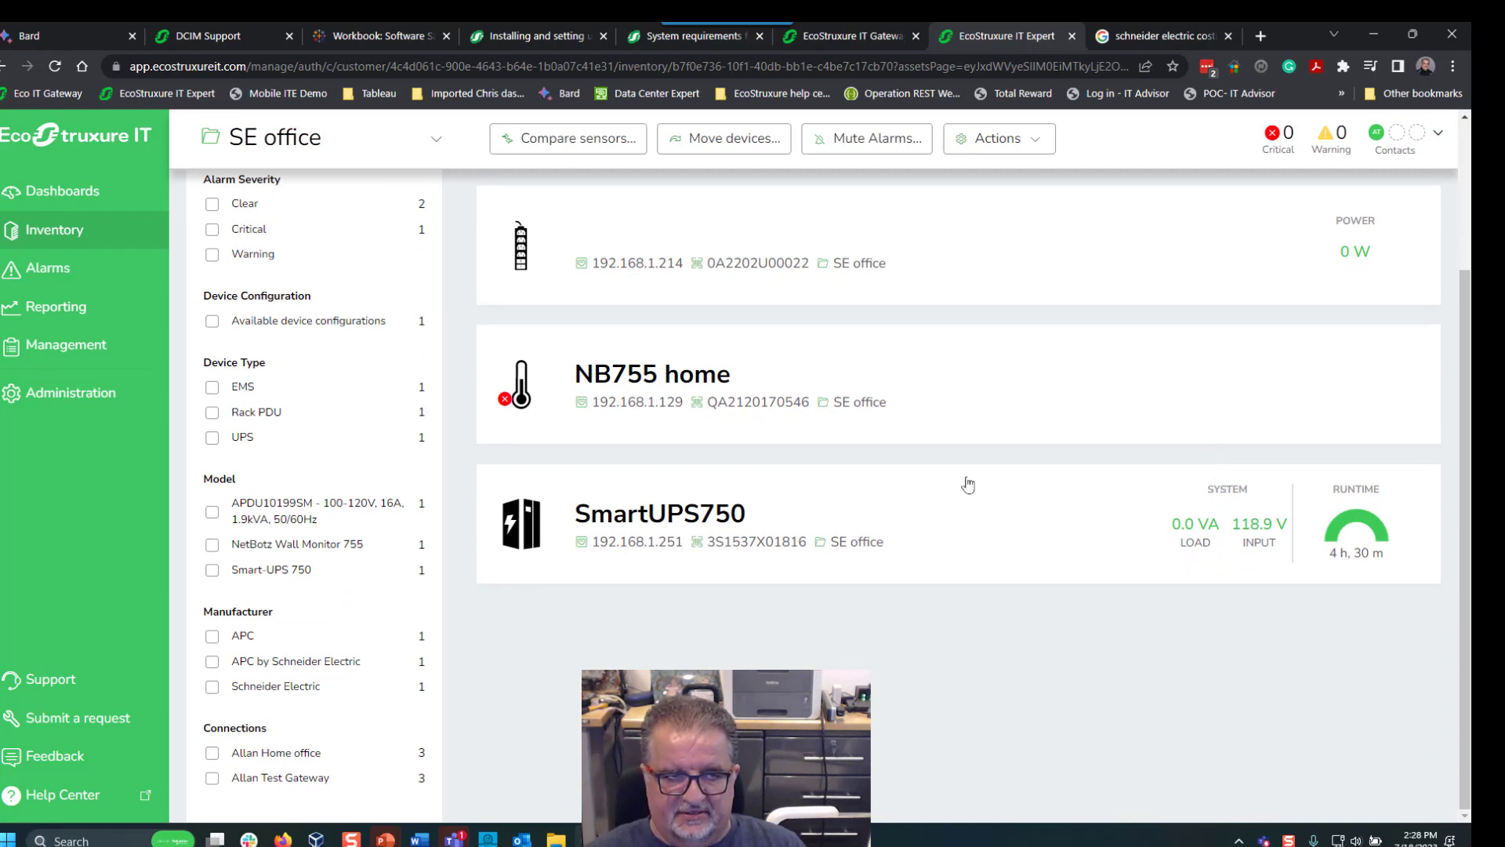
Open the alarms of the SE office location and examine the past 24 hours' alarm list and its filters.
click(85, 271)
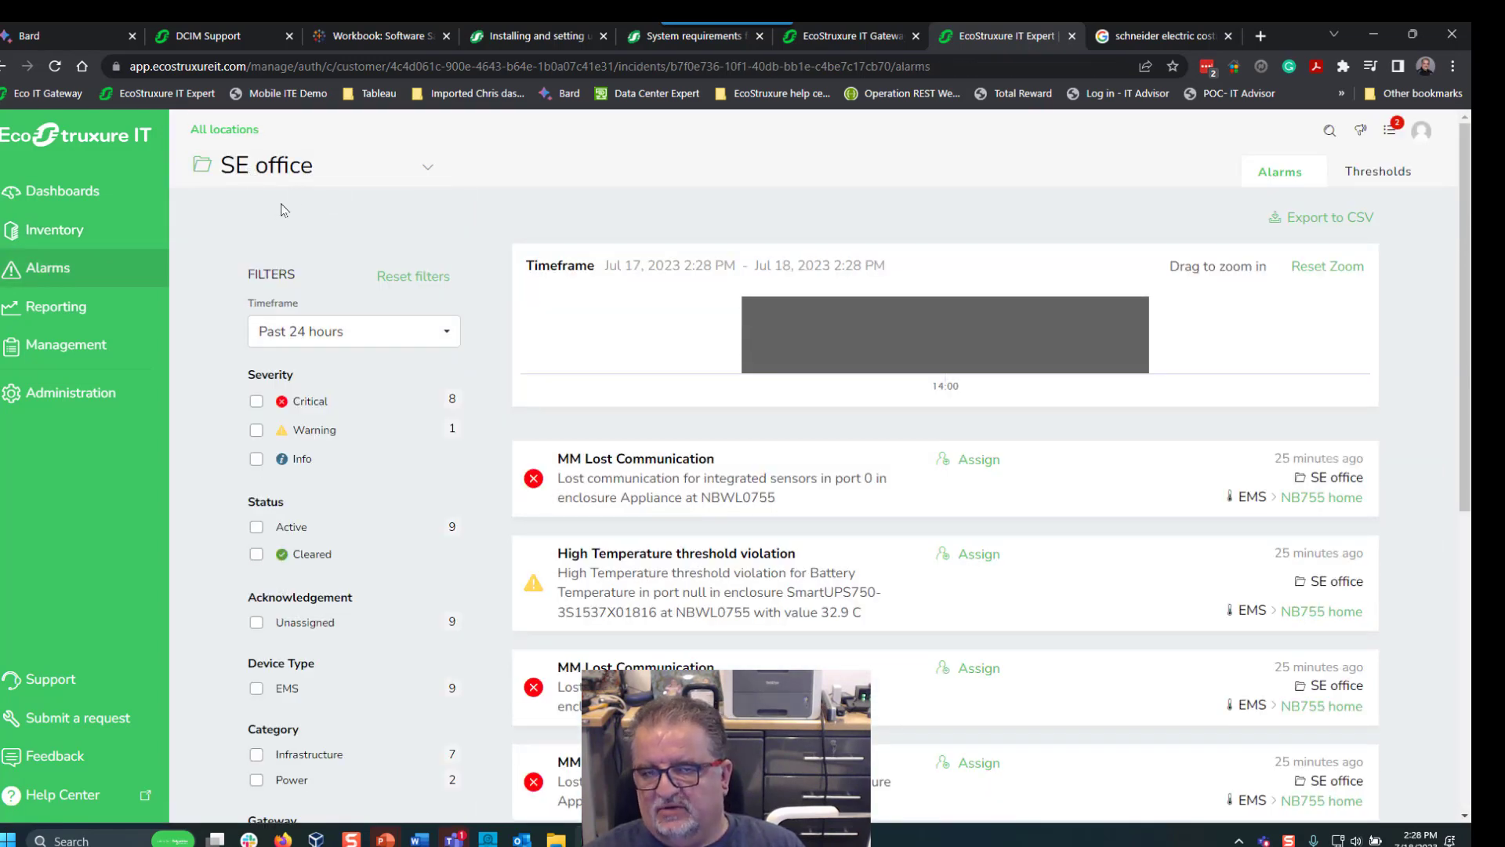
scroll(662, 474, down, 6)
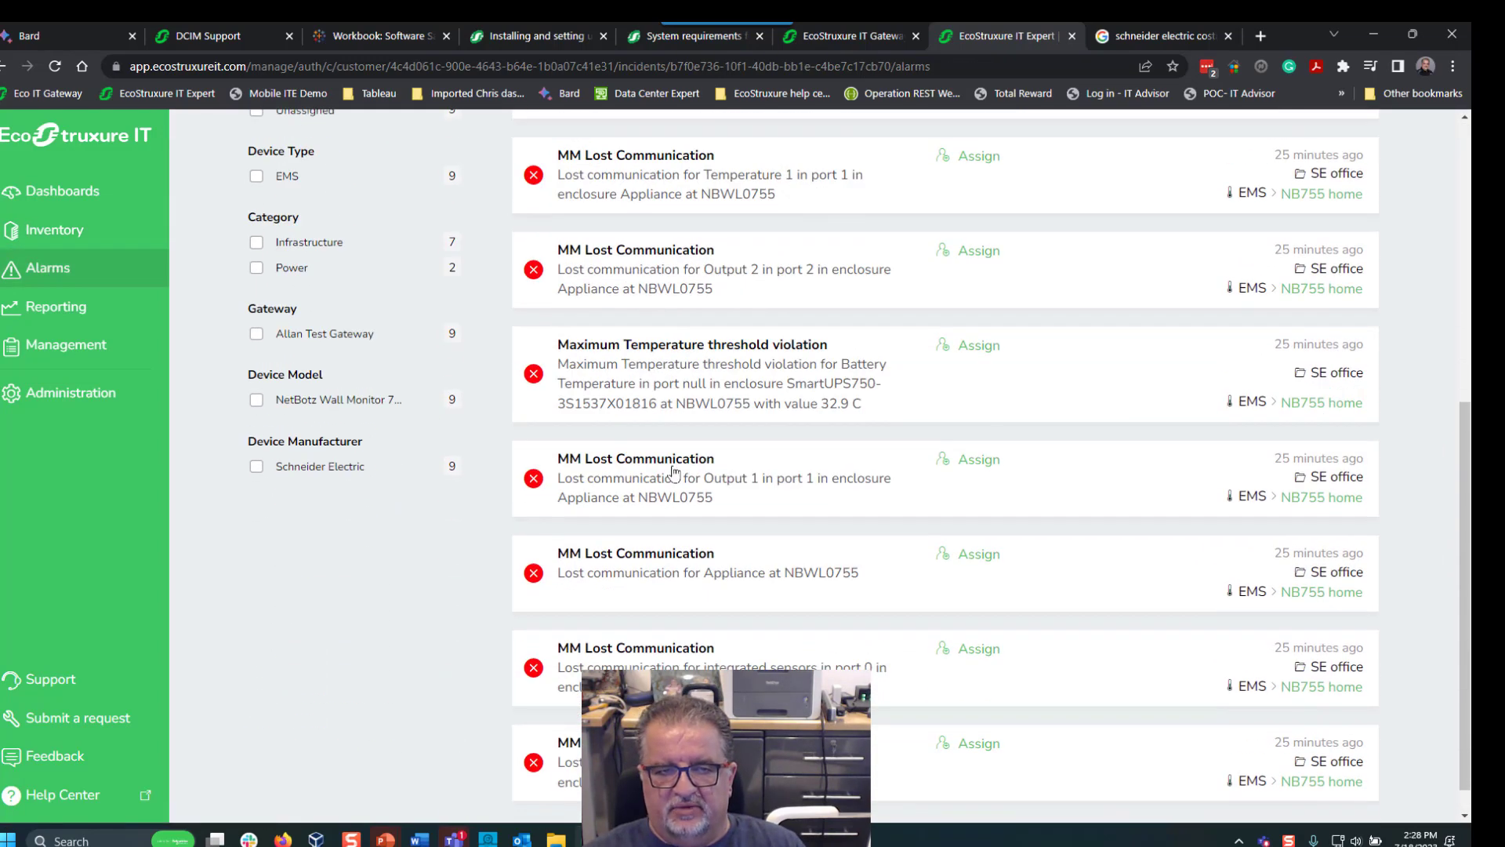
scroll(674, 471, up, 7)
scroll(675, 471, down, 7)
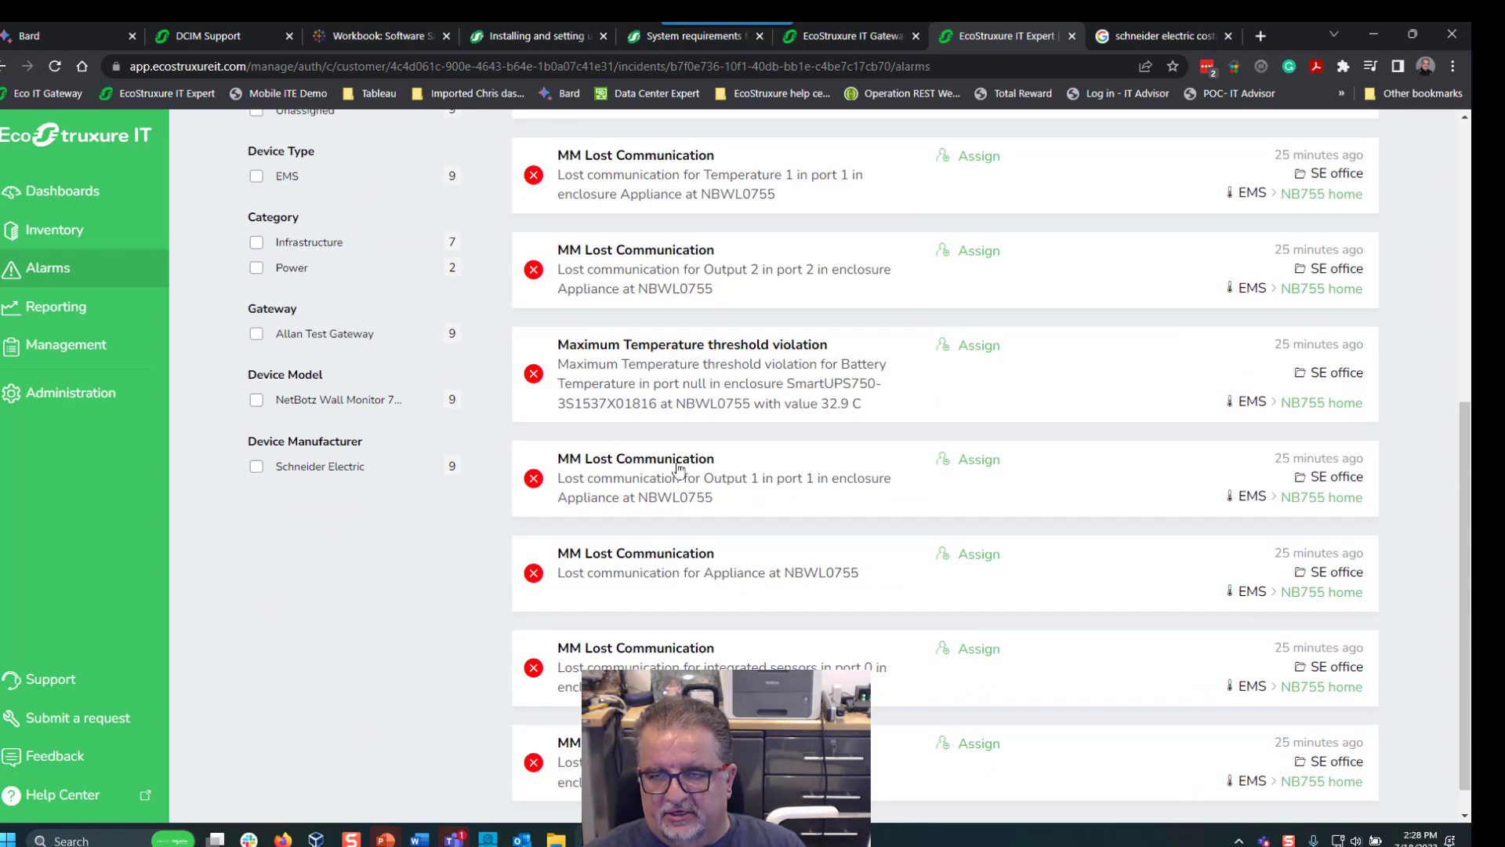
scroll(684, 468, up, 7)
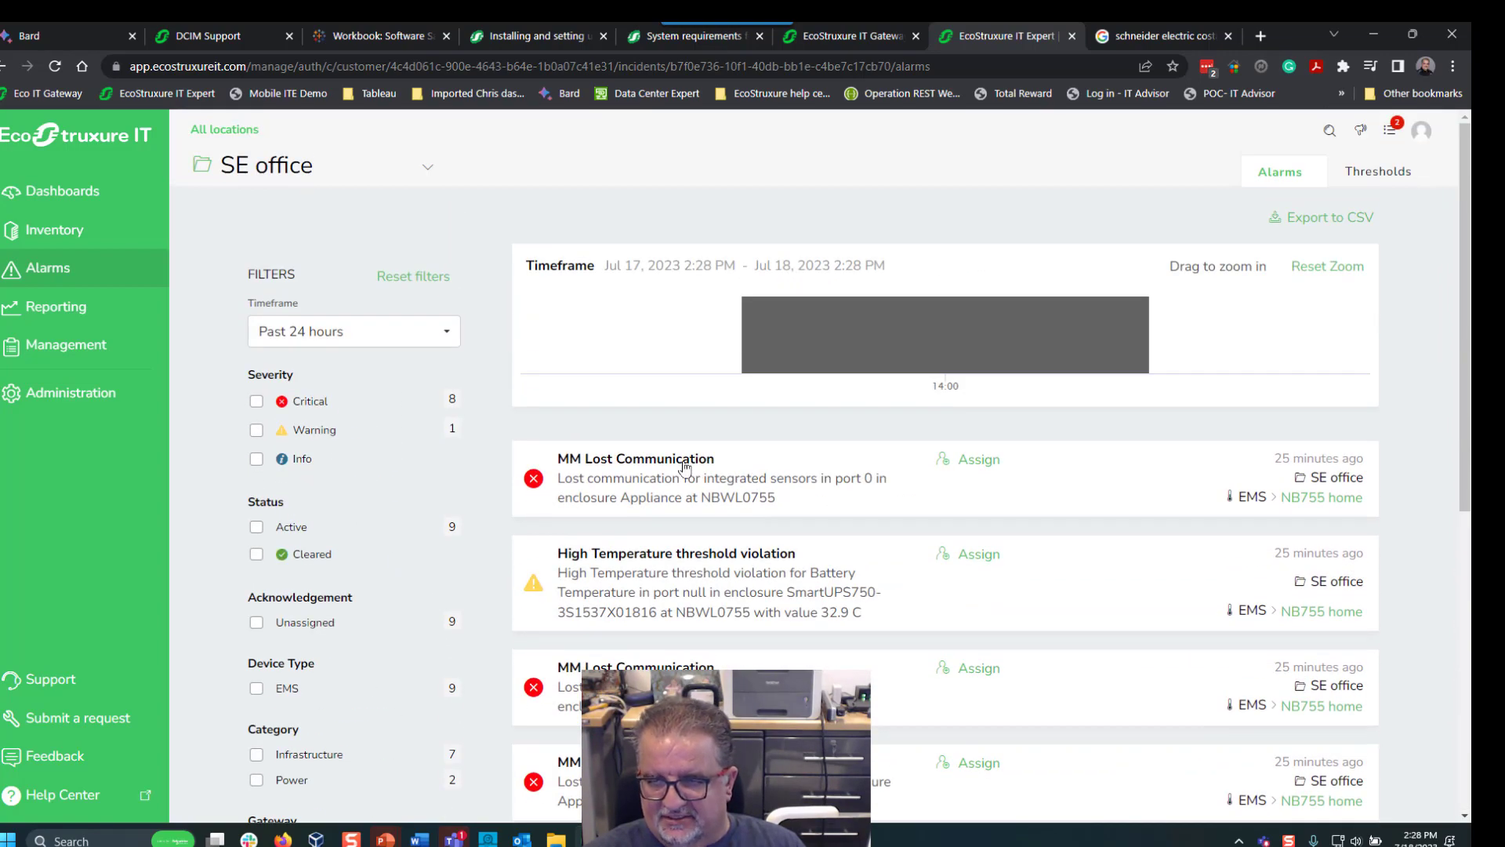
scroll(1233, 590, down, 7)
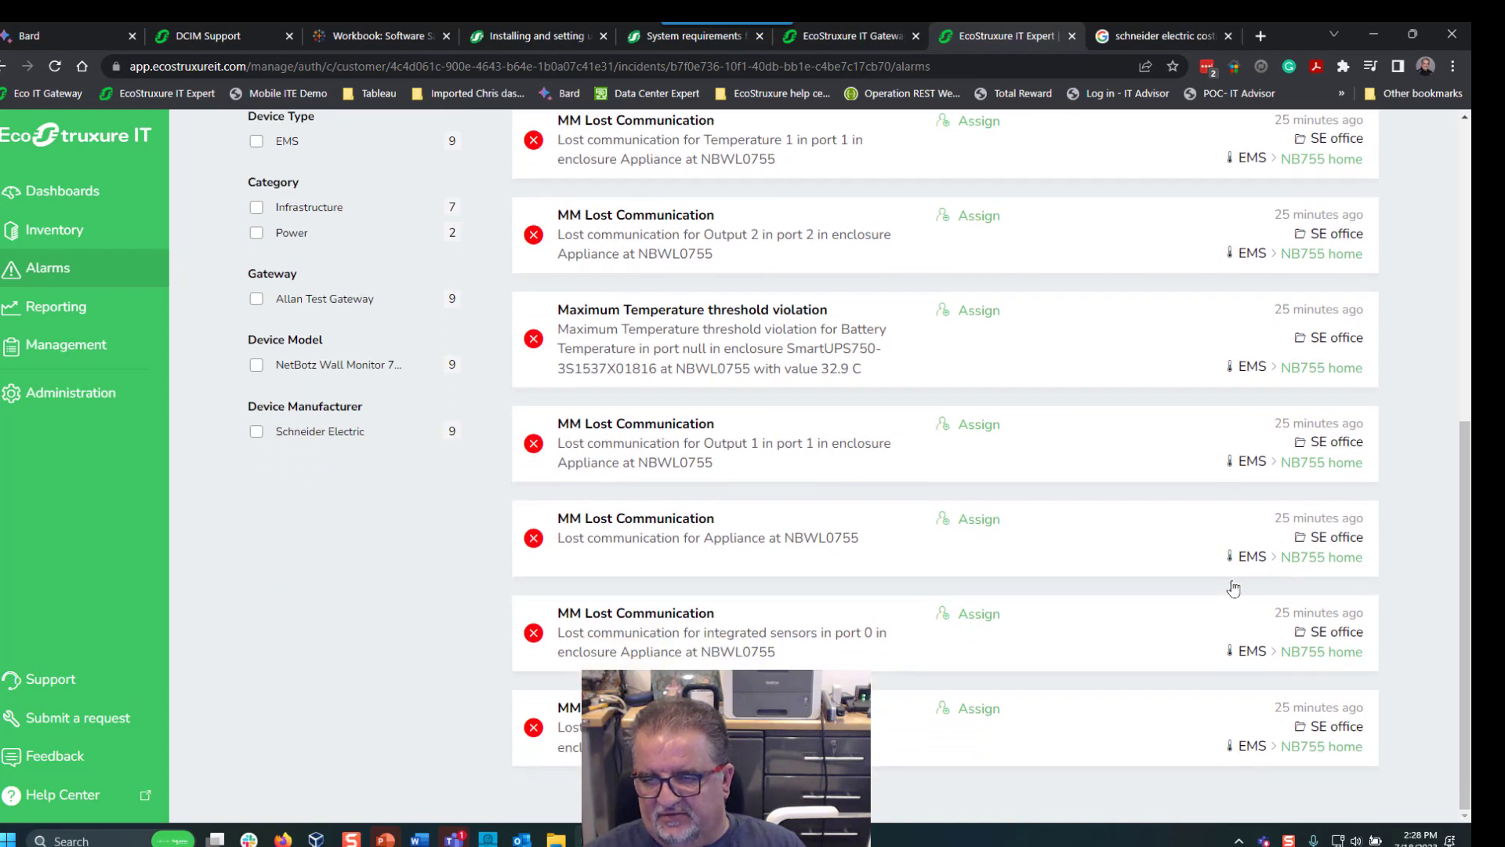
scroll(1234, 588, up, 7)
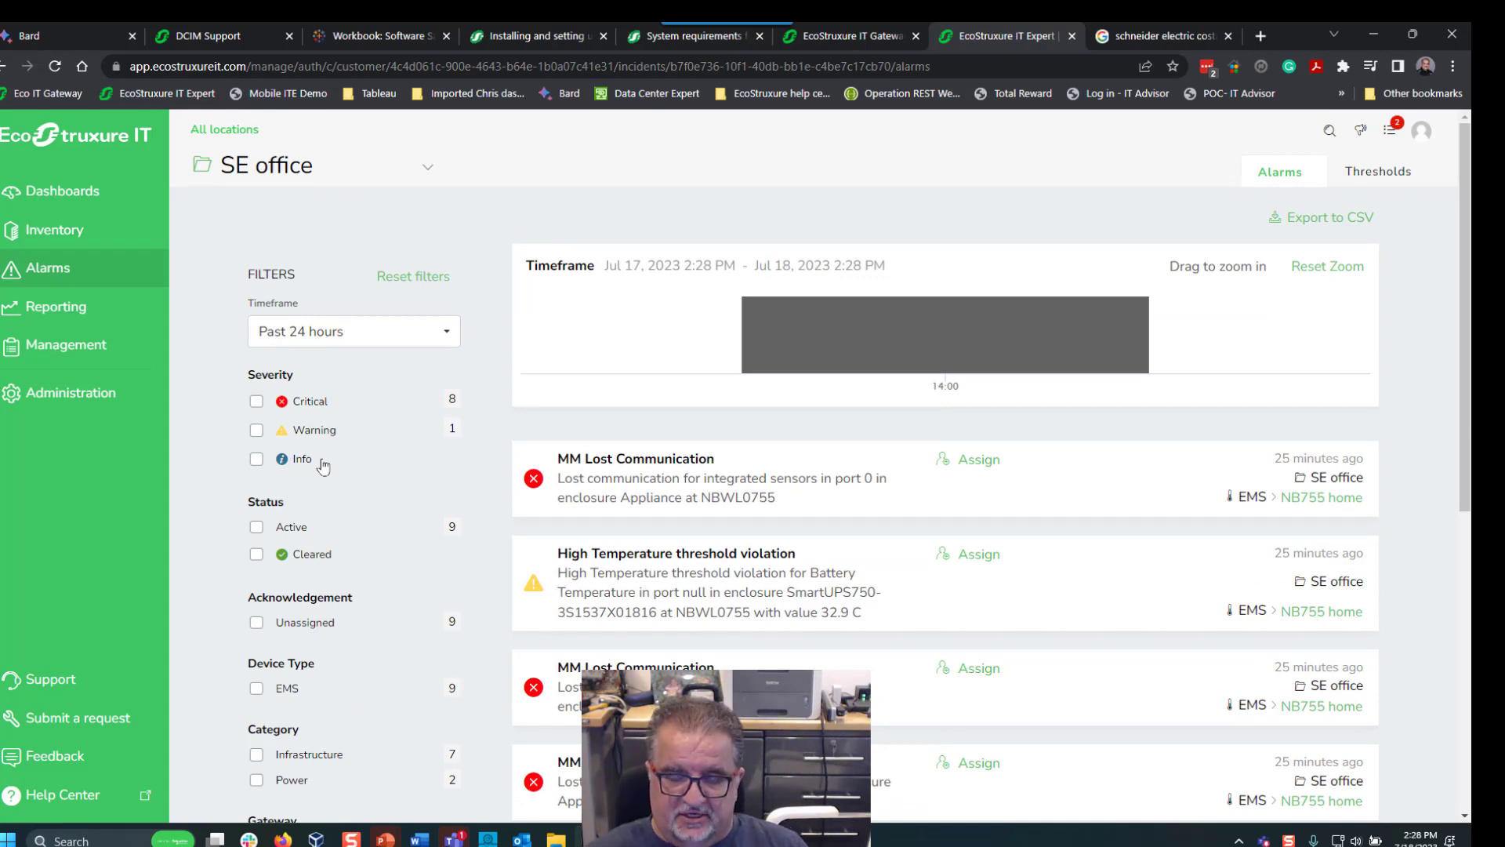
scroll(400, 449, down, 7)
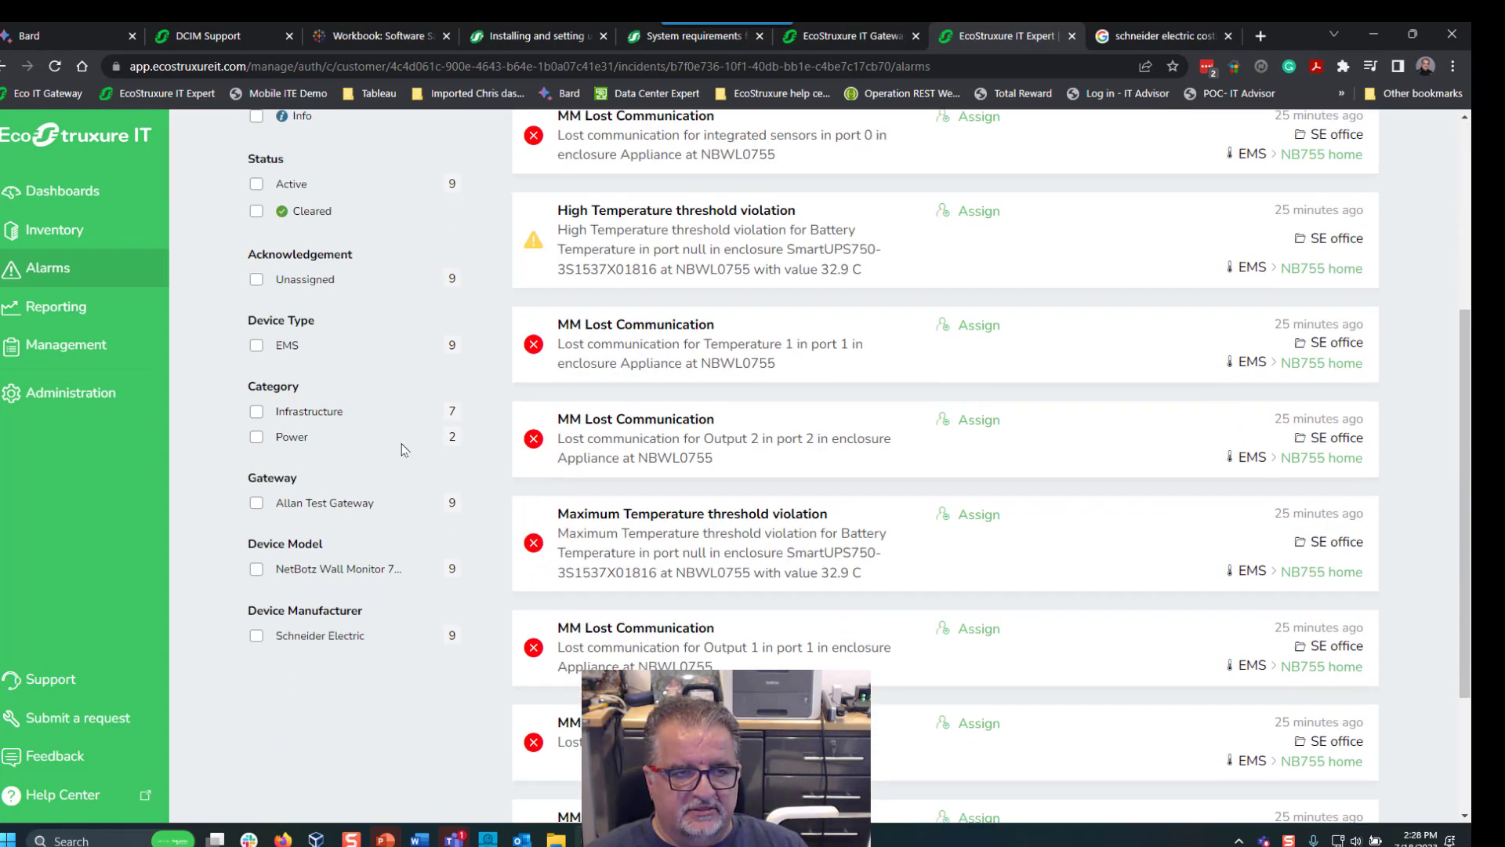
scroll(400, 449, up, 7)
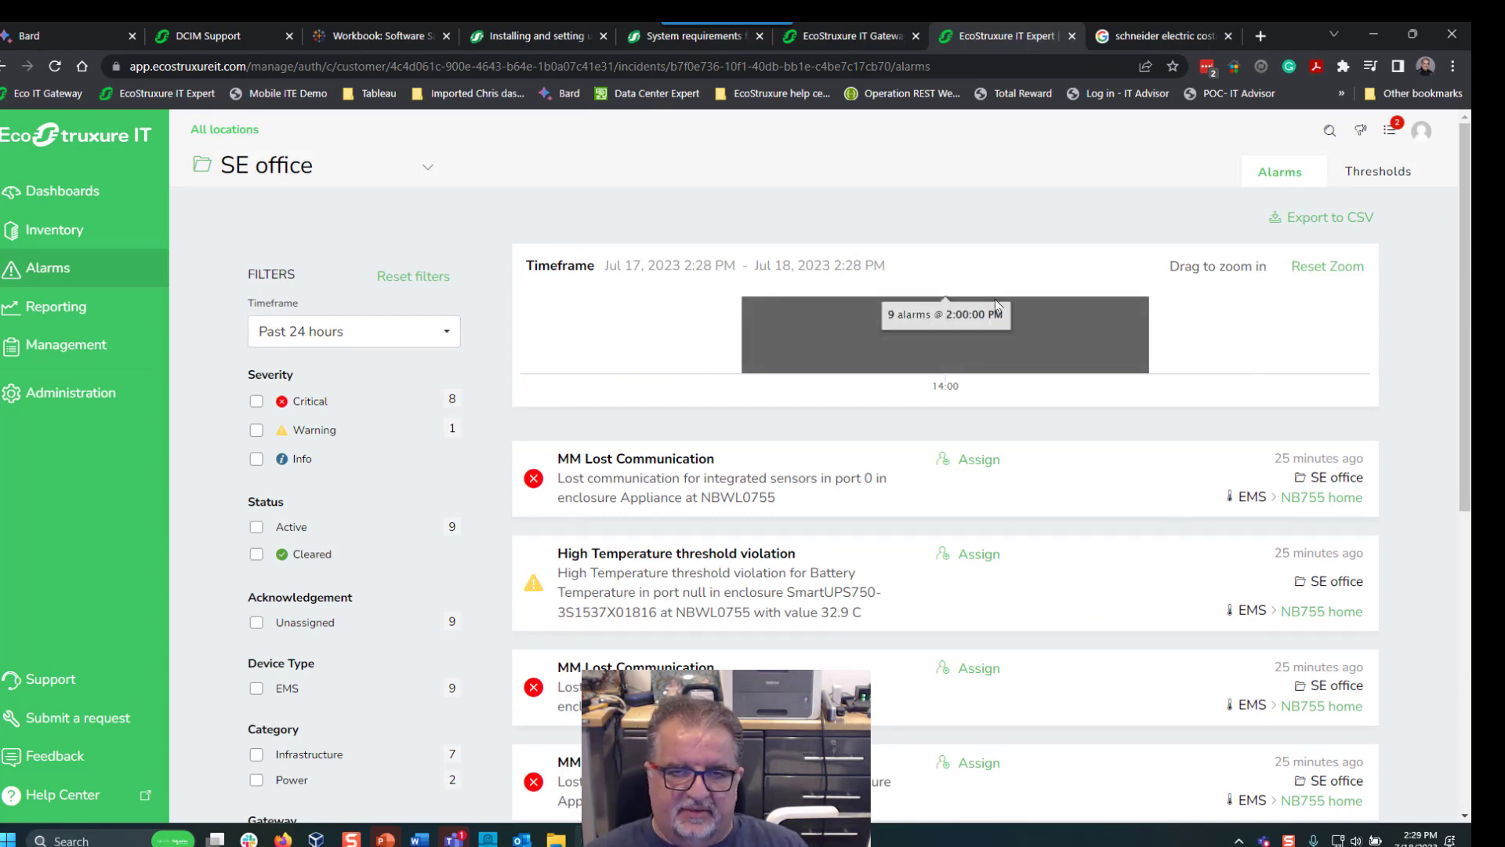
Open the SE office dashboard and review its alarm status map, output power, inlet temperature and latest alarms.
click(73, 188)
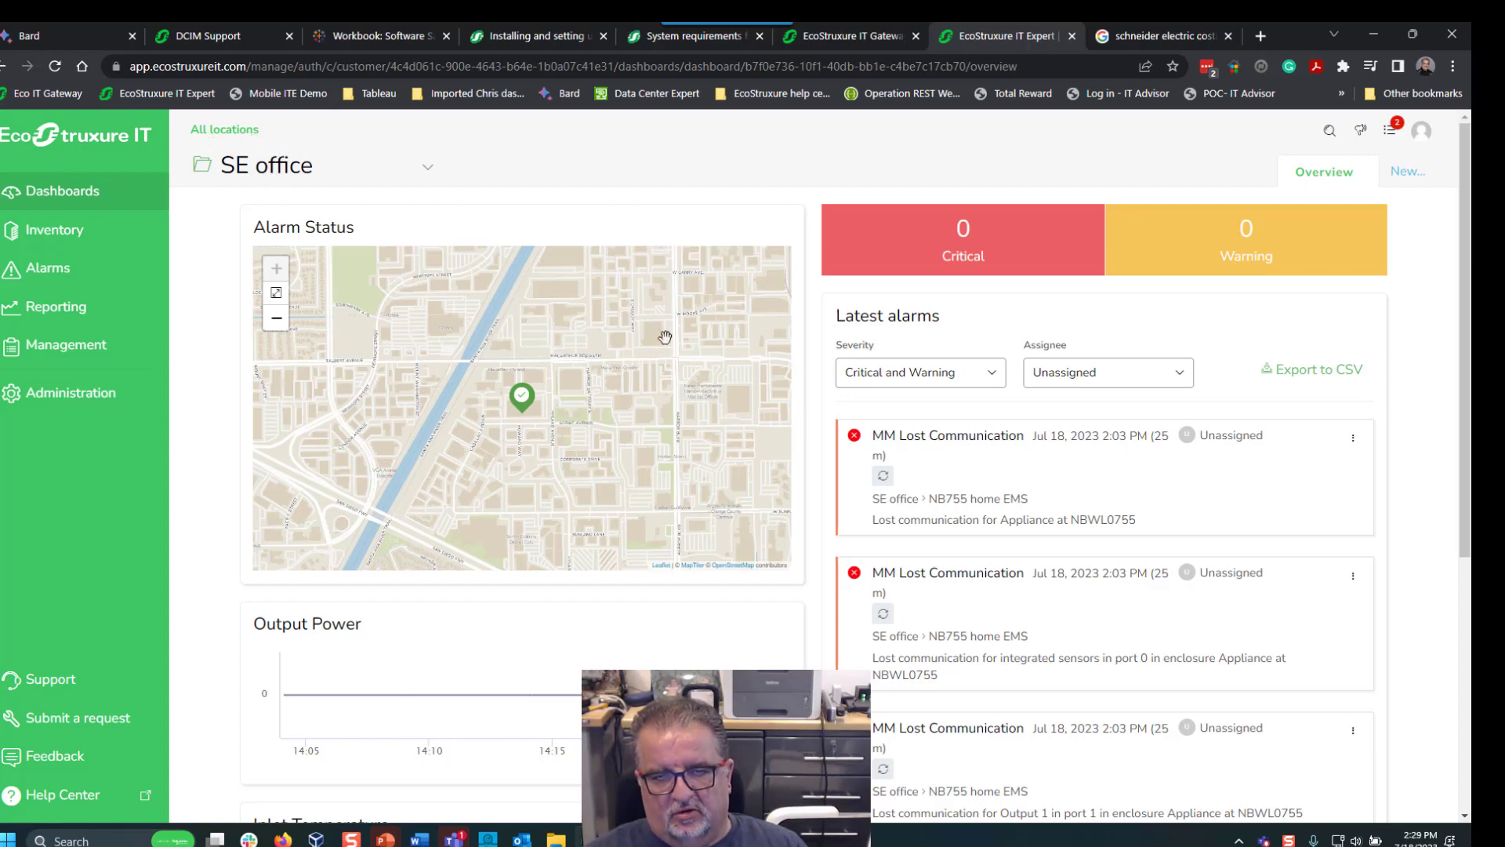
scroll(1293, 515, down, 5)
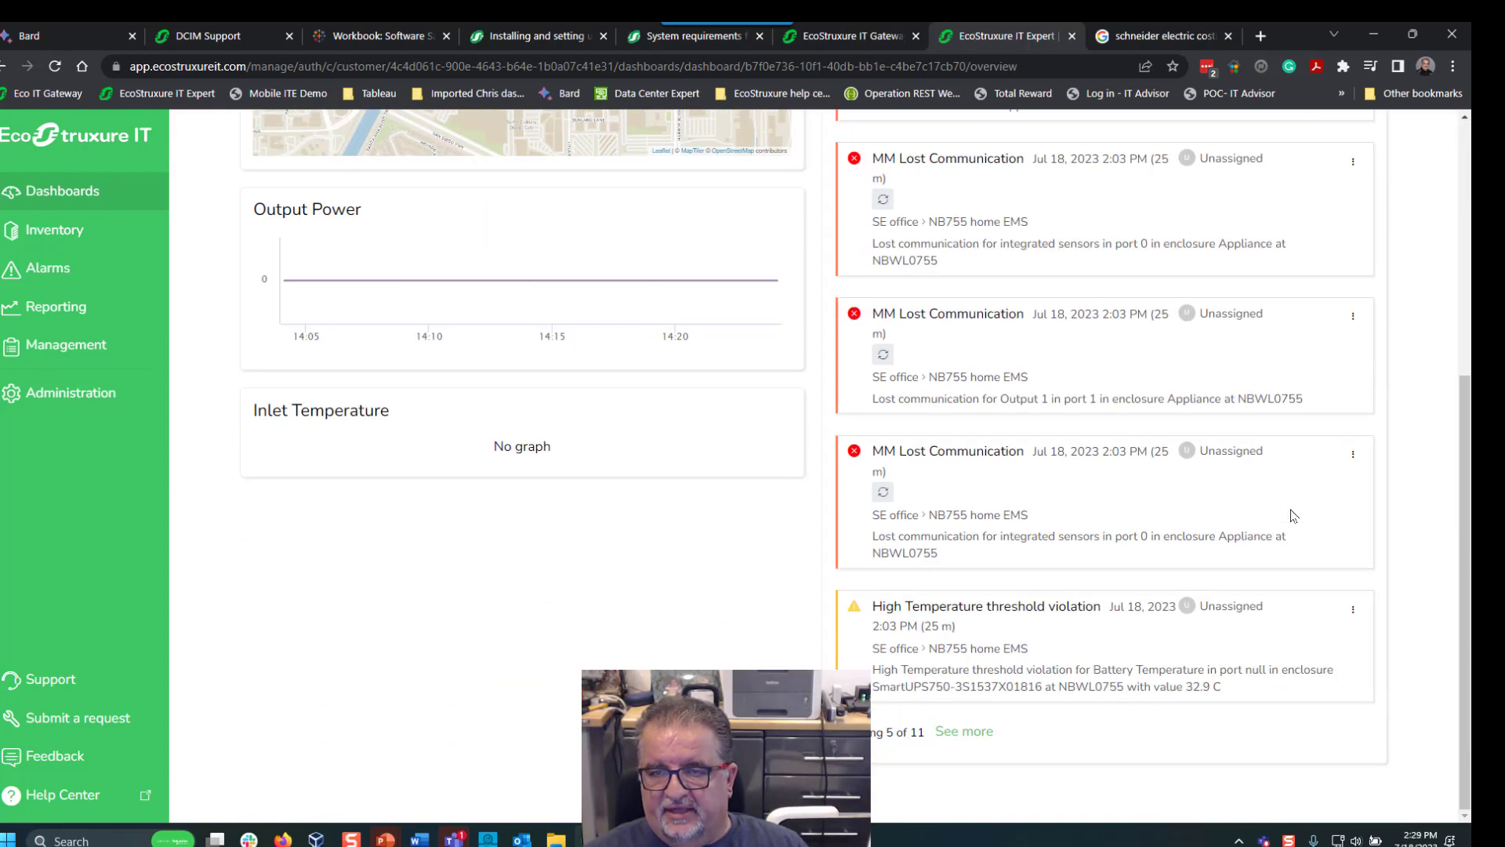
scroll(1293, 515, up, 5)
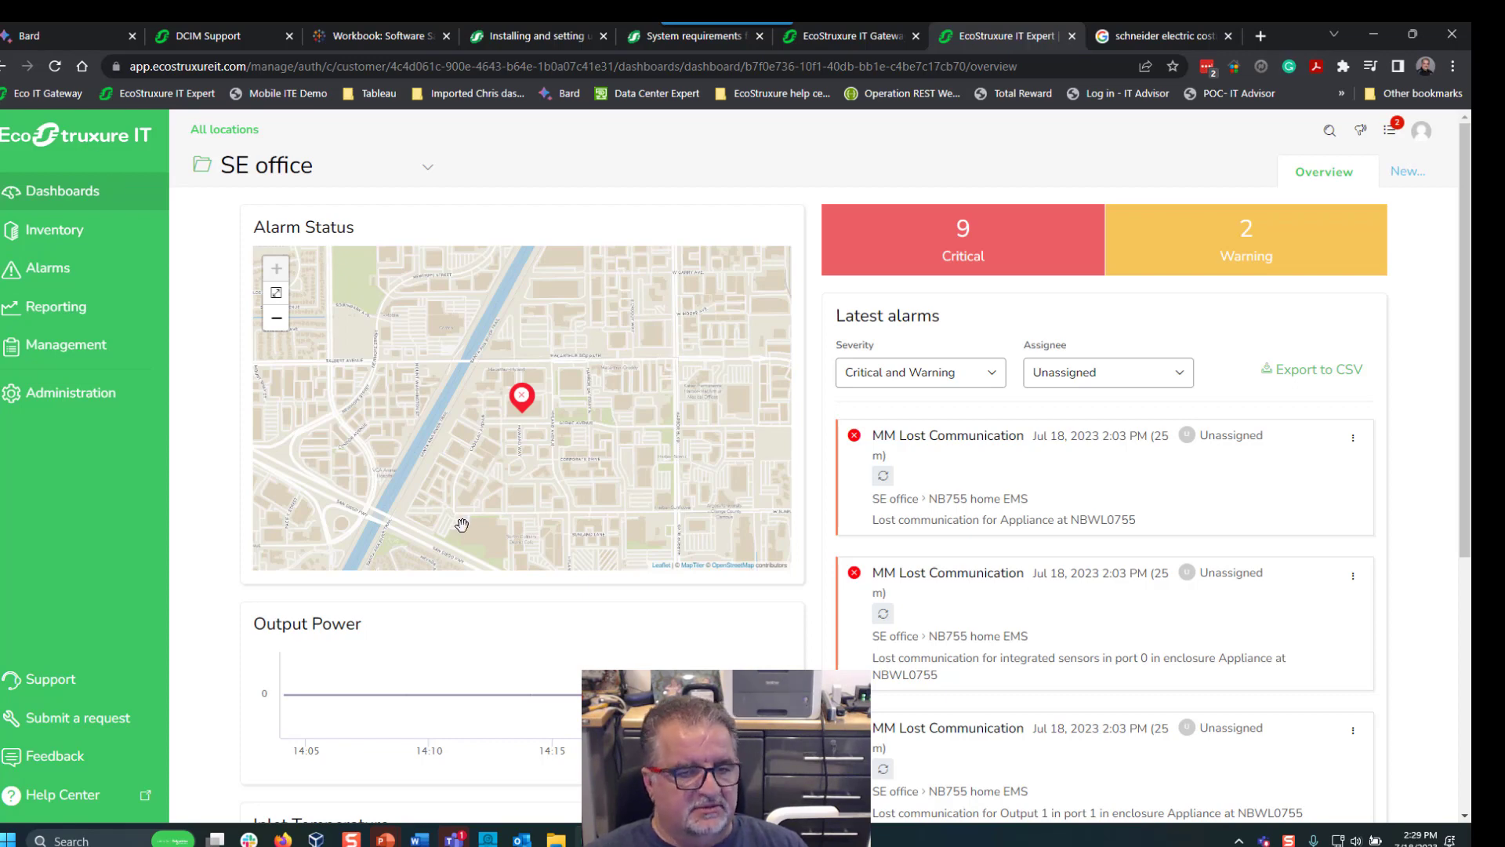
click(659, 840)
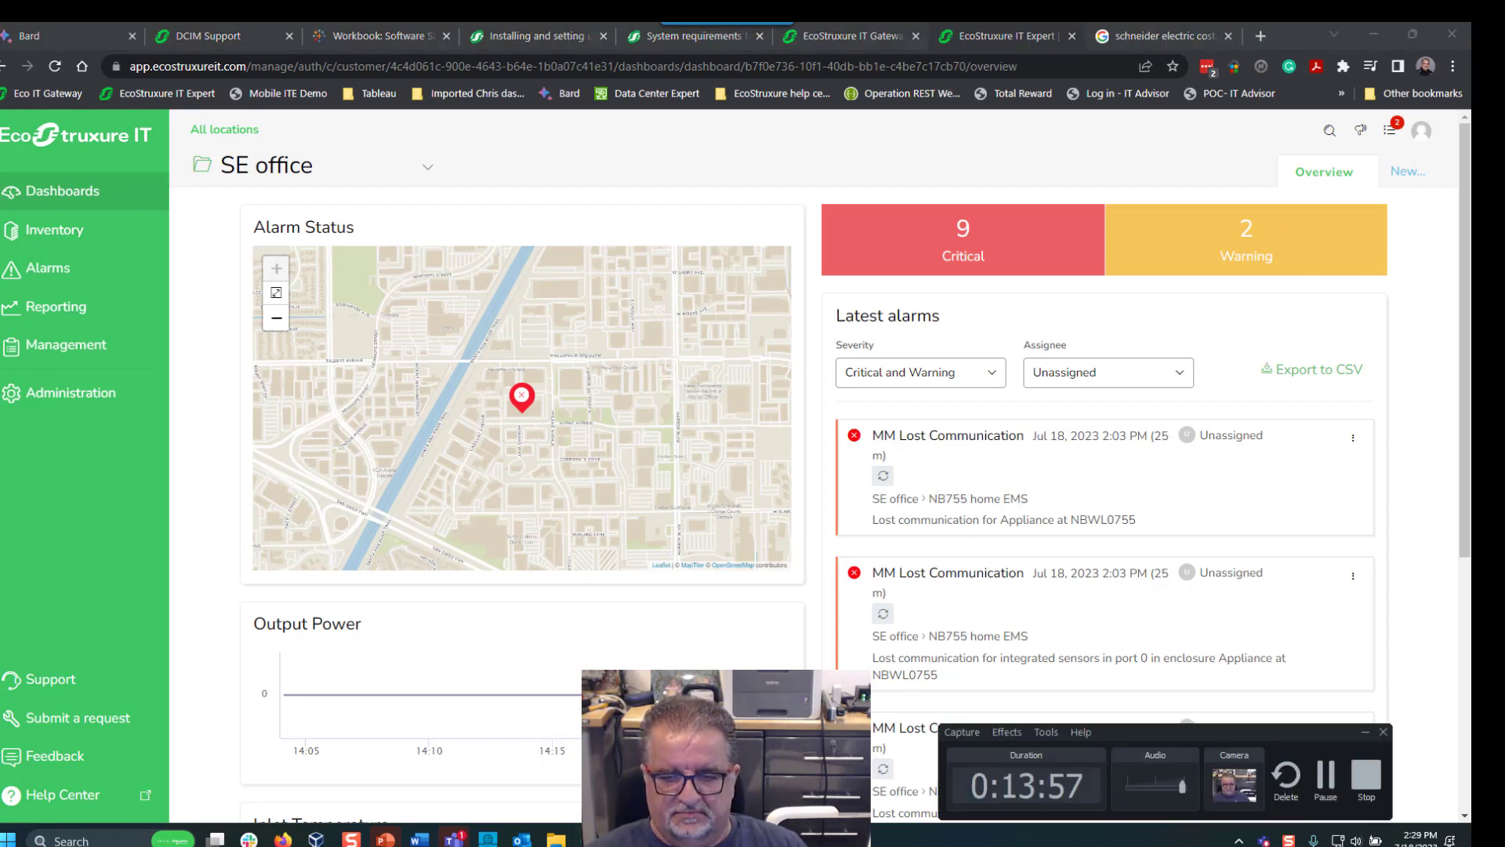